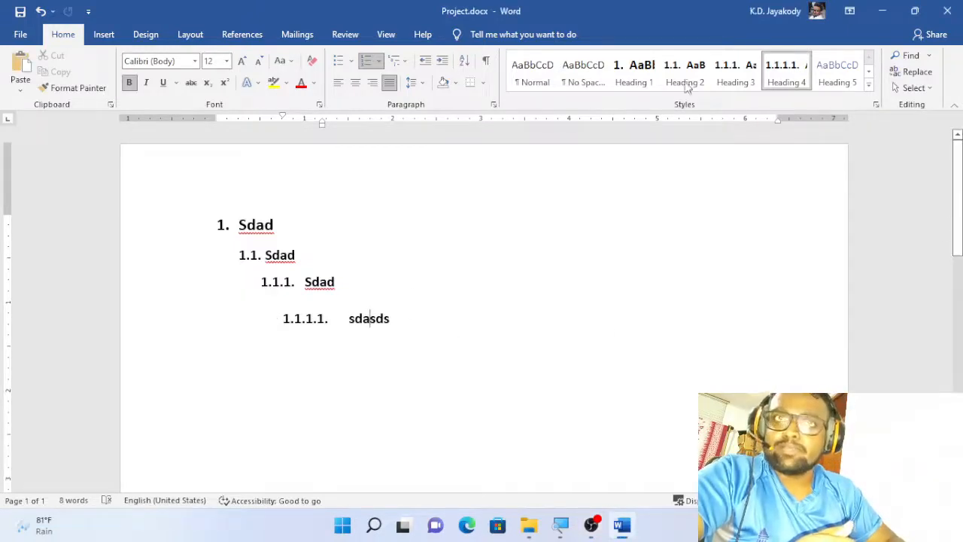
# - Delete all the existing headings from the document and set the empty paragraph to the Normal style
pyautogui.click(784, 89)
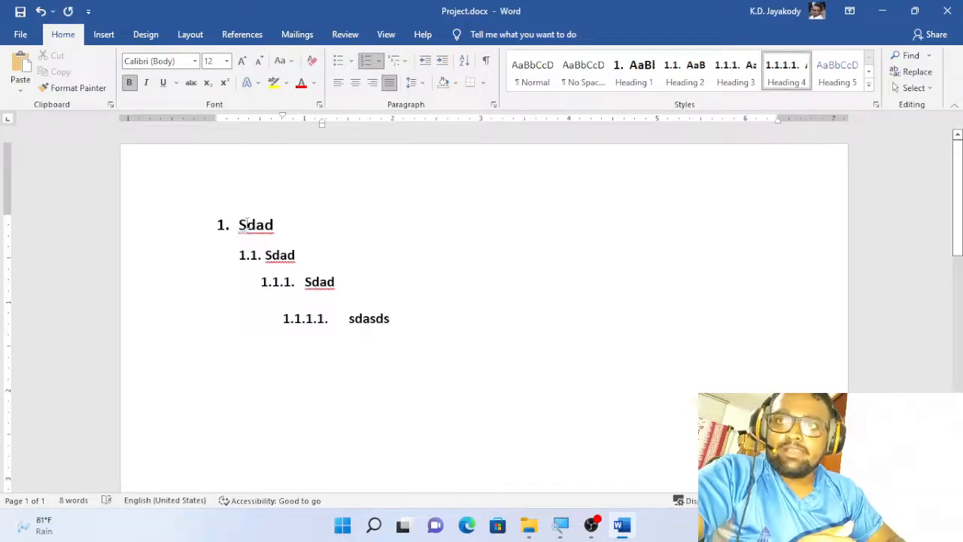
pyautogui.hotkey('ctrl', 'a')
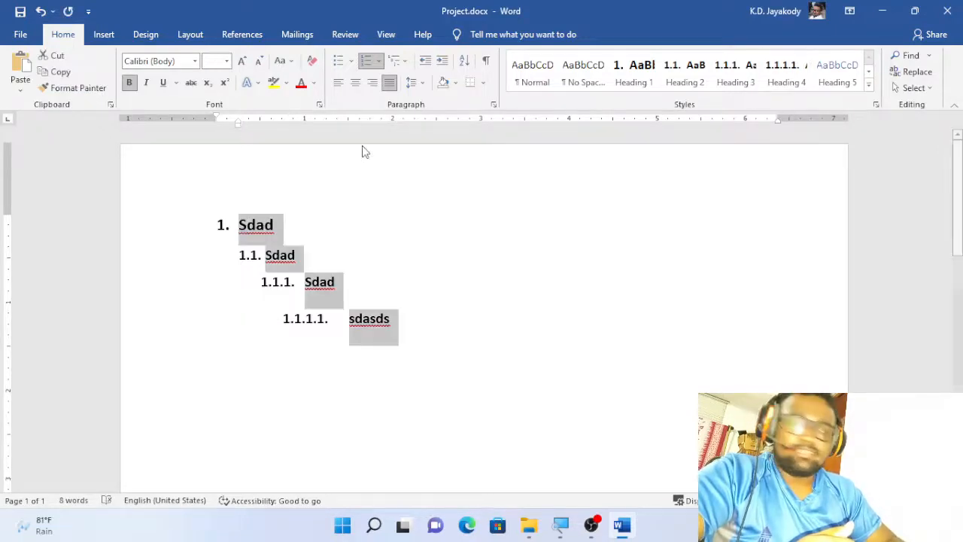
pyautogui.press('Delete')
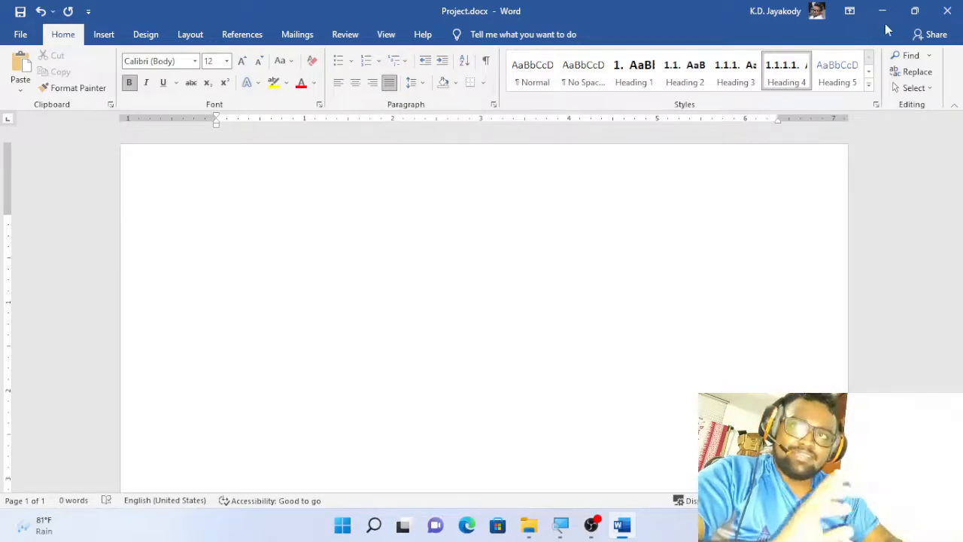
pyautogui.click(544, 81)
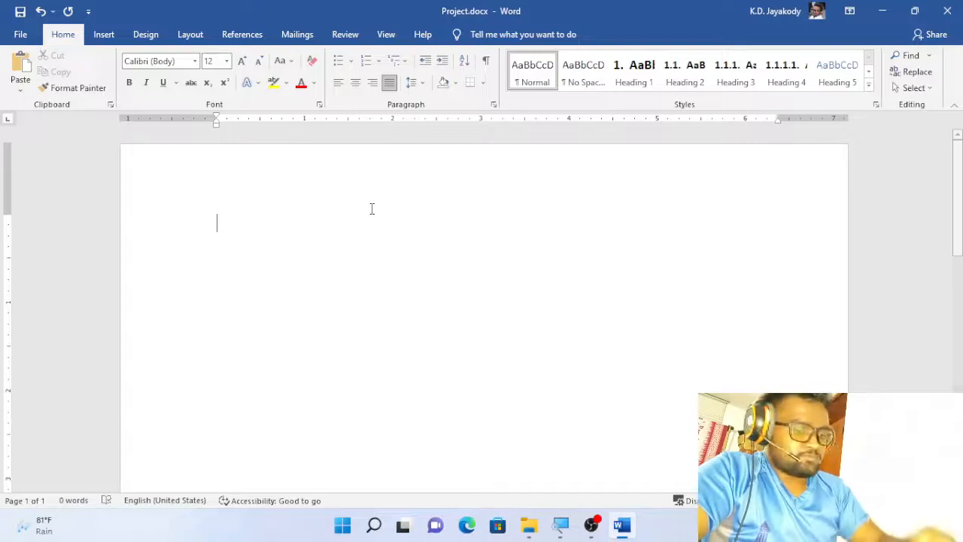
# - Enter the lines "Topic 01", "Sub Topic 01" and "Sub Topic 02", leaving an empty line between them
pyautogui.write('Topic 01')
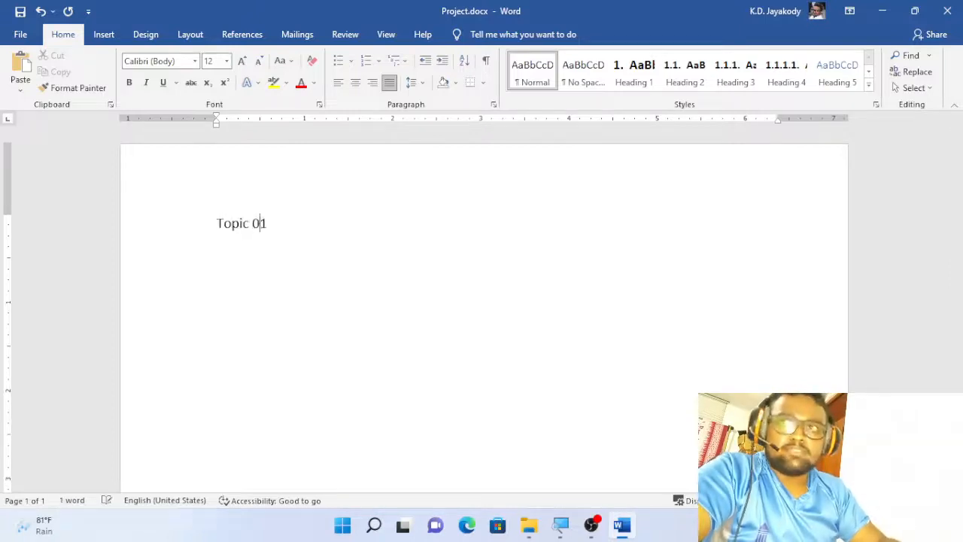
pyautogui.press('Return')
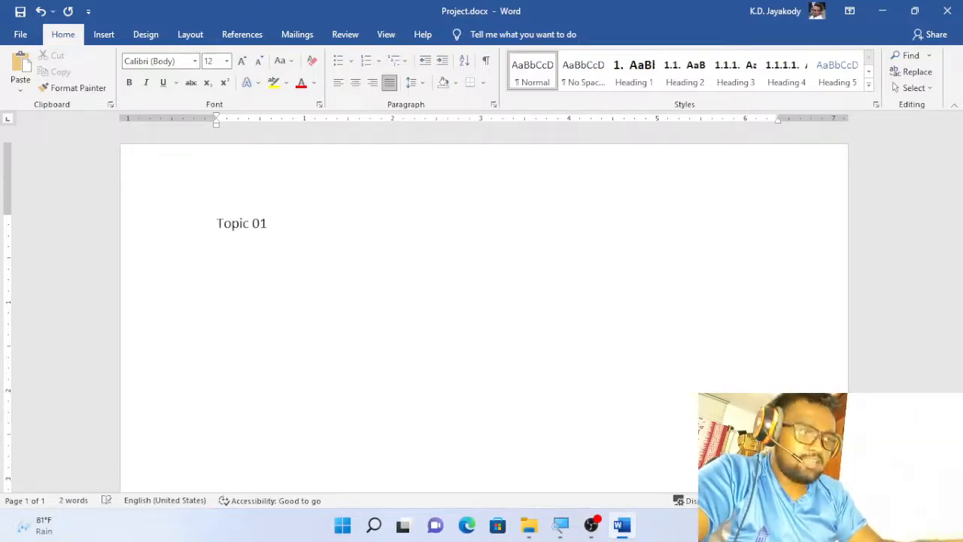
pyautogui.write('Sub')
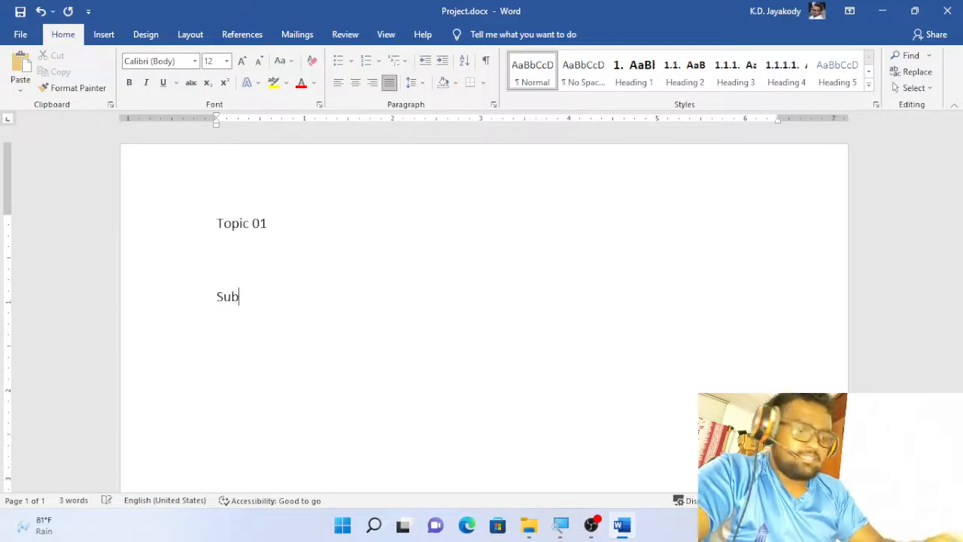
pyautogui.write(' Topic ')
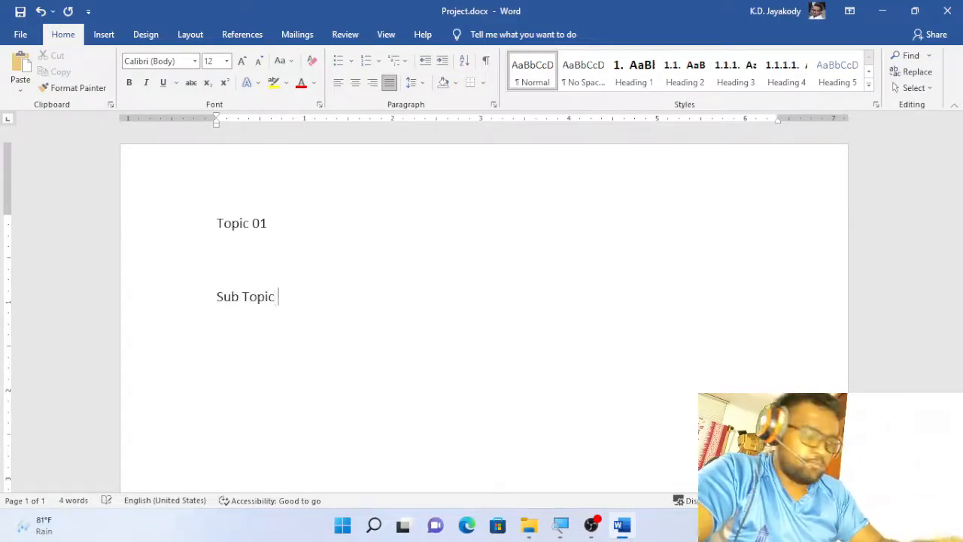
pyautogui.write('01 Sub')
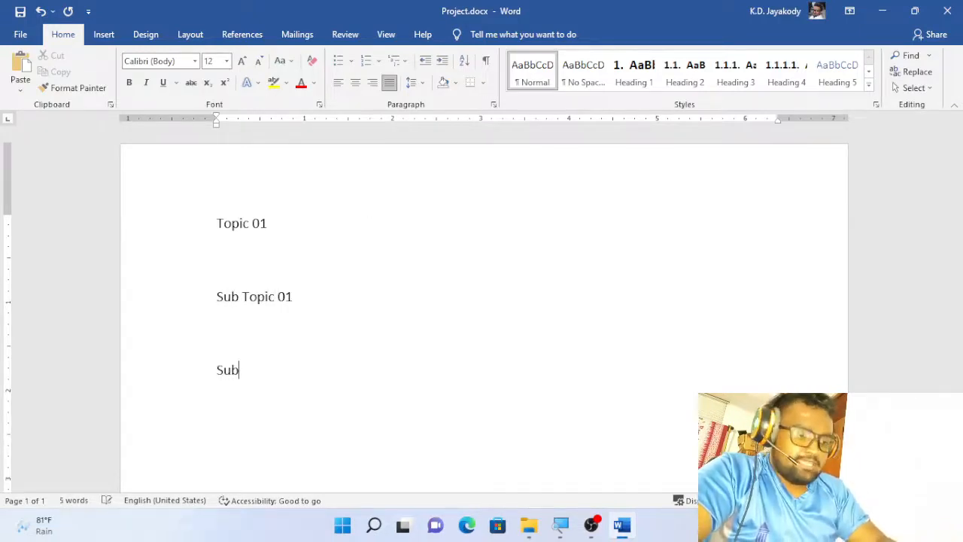
pyautogui.write(' Topic 02')
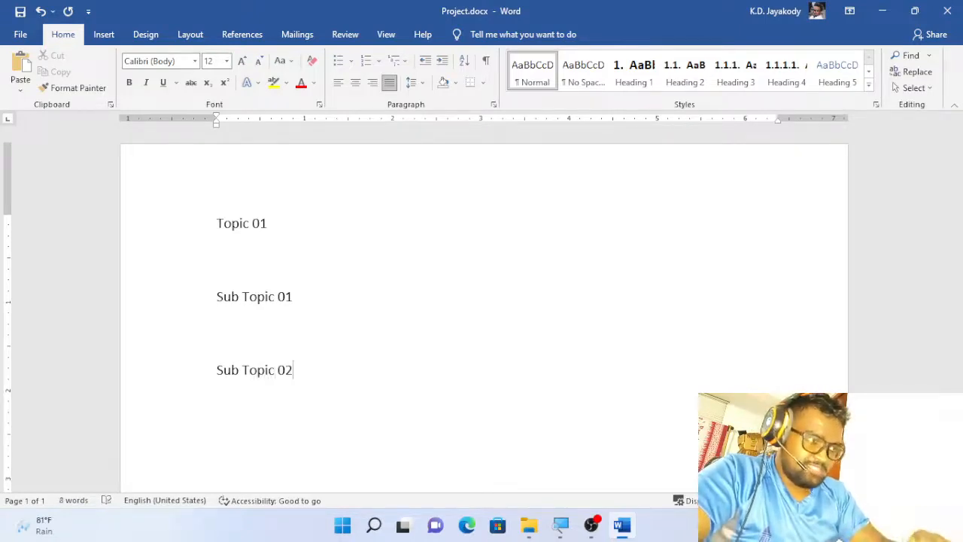
# - Generate two paragraphs of sample text on a new line beneath "Topic 01" with =rand(2)
pyautogui.click(282, 232)
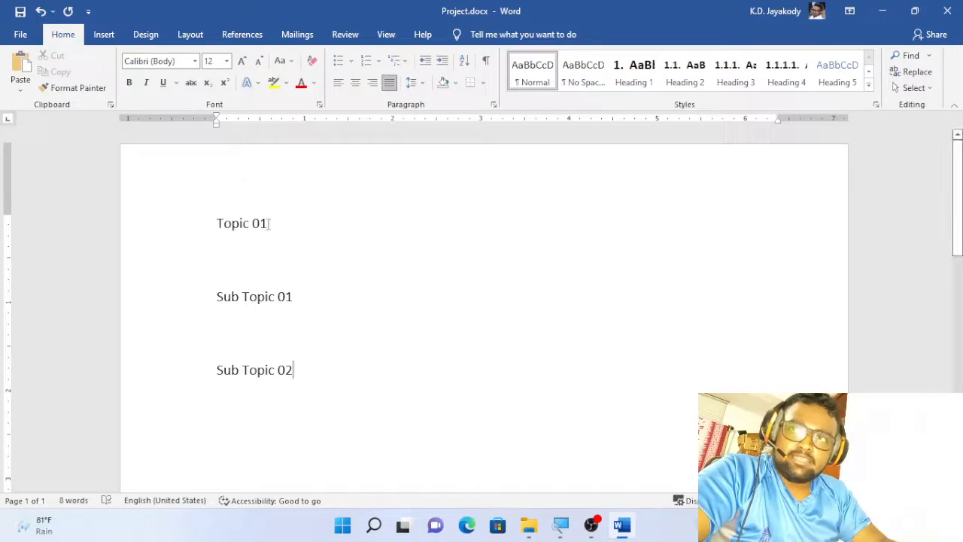
pyautogui.press('Return')
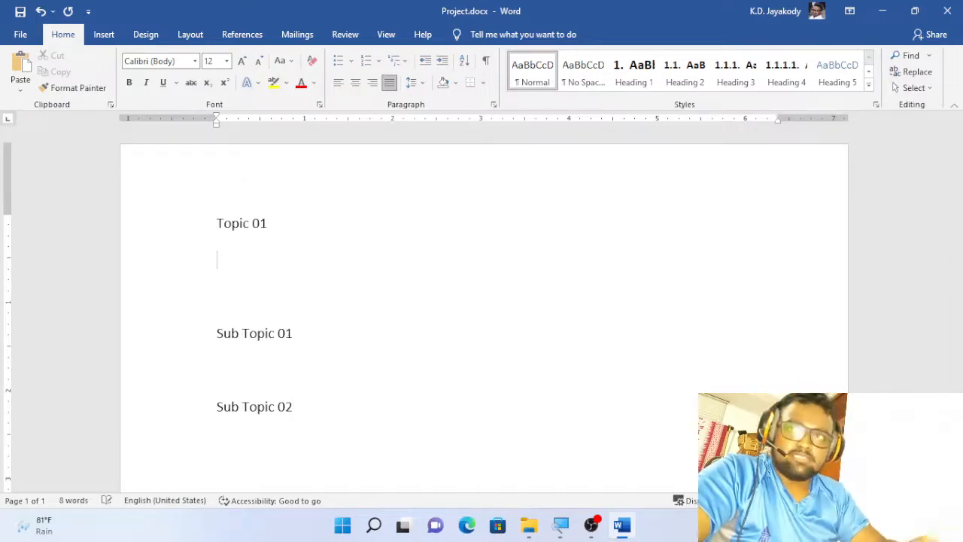
pyautogui.write('=ran')
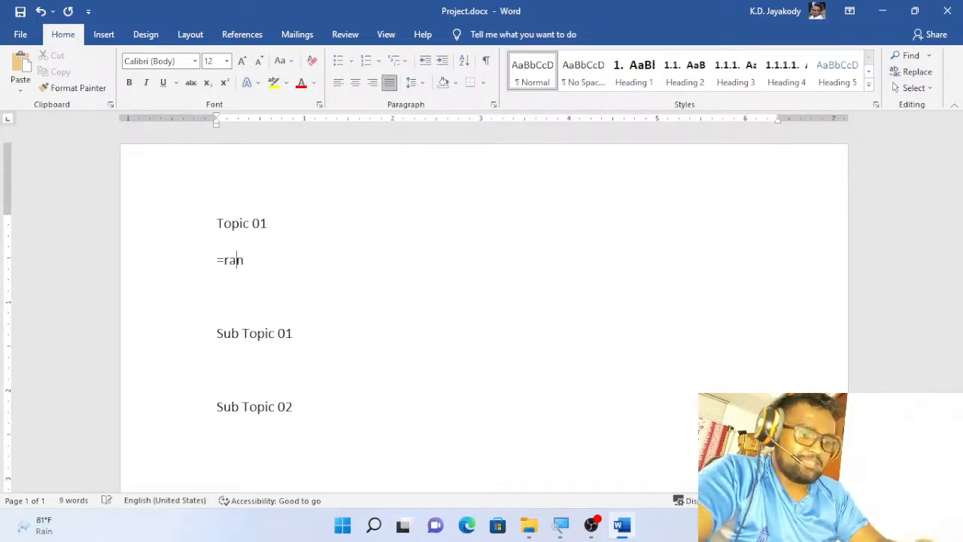
pyautogui.write('d(2')
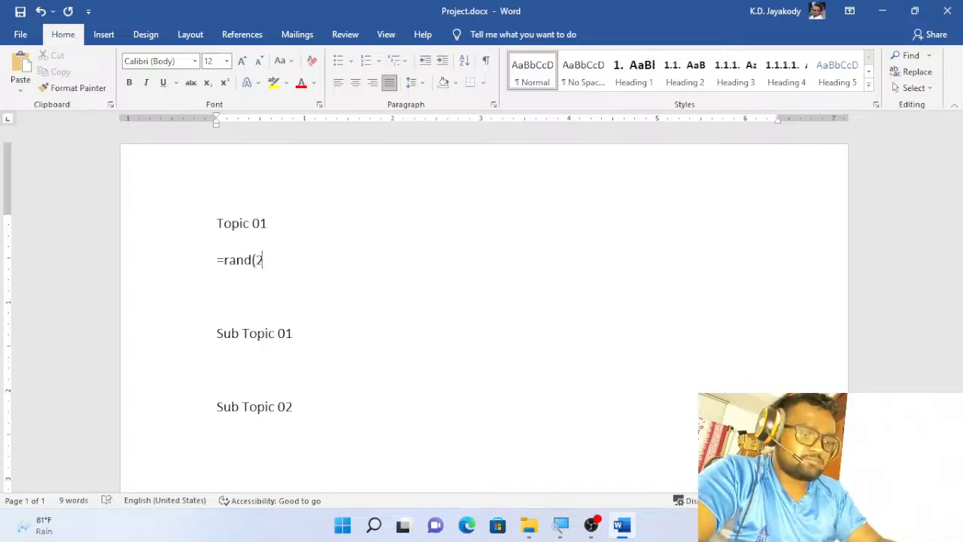
pyautogui.write(')')
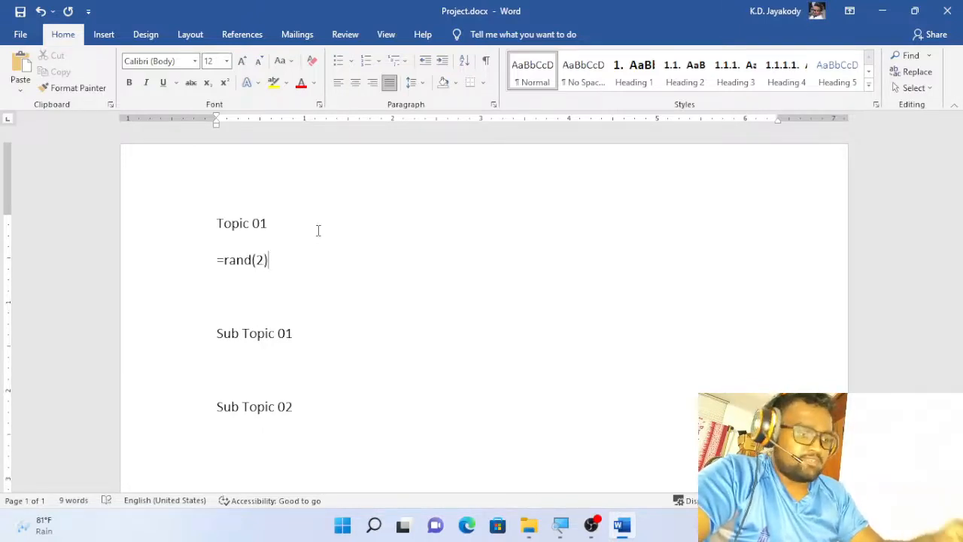
pyautogui.press('Return')
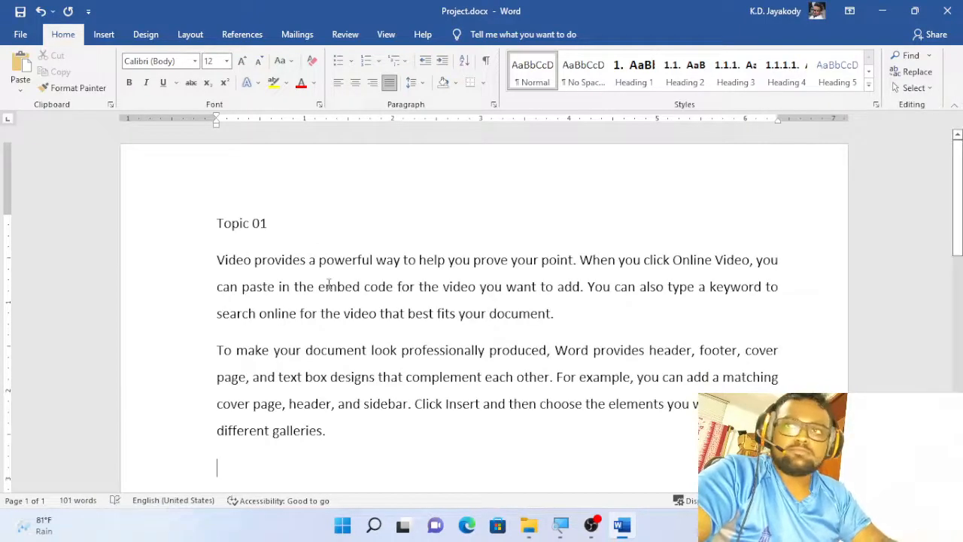
# - Generate one paragraph of sample text beneath "Sub Topic 01" with the =rand() function
pyautogui.scroll(-3, 327, 279)
pyautogui.scroll(1, 293, 267)
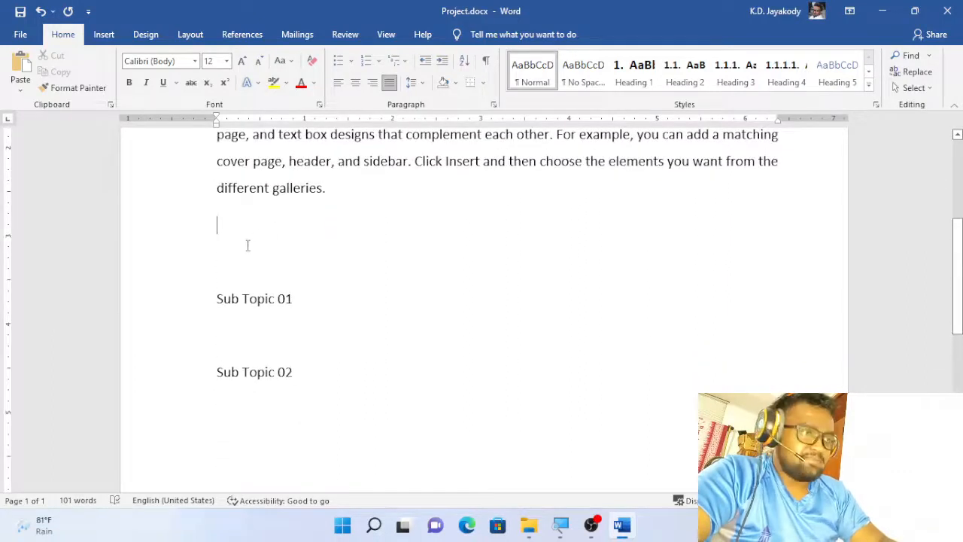
pyautogui.write('=')
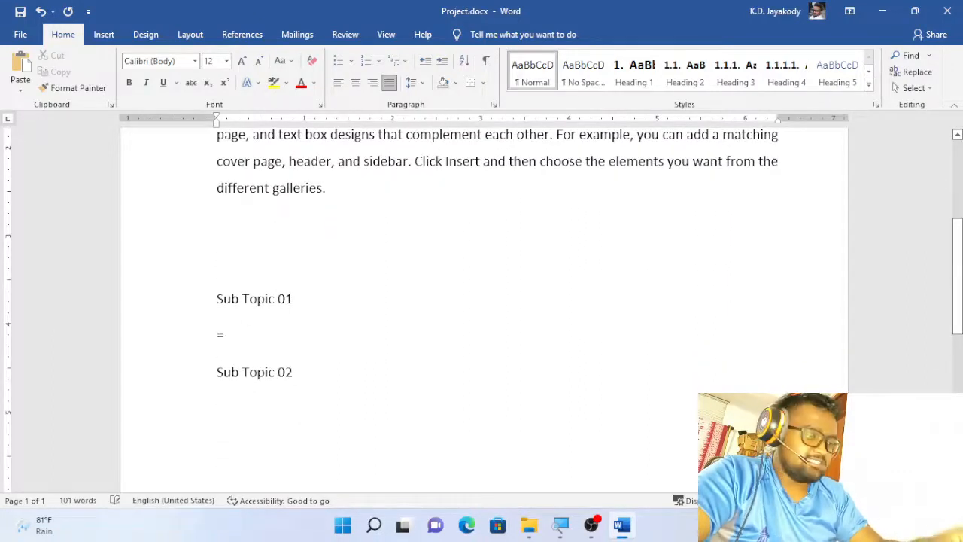
pyautogui.write('rand(')
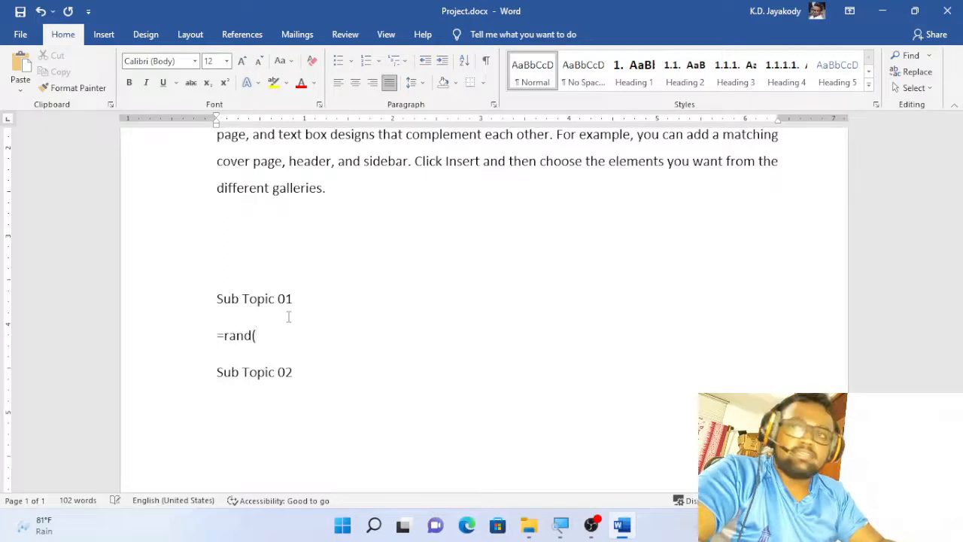
pyautogui.write(')')
pyautogui.press('Return')
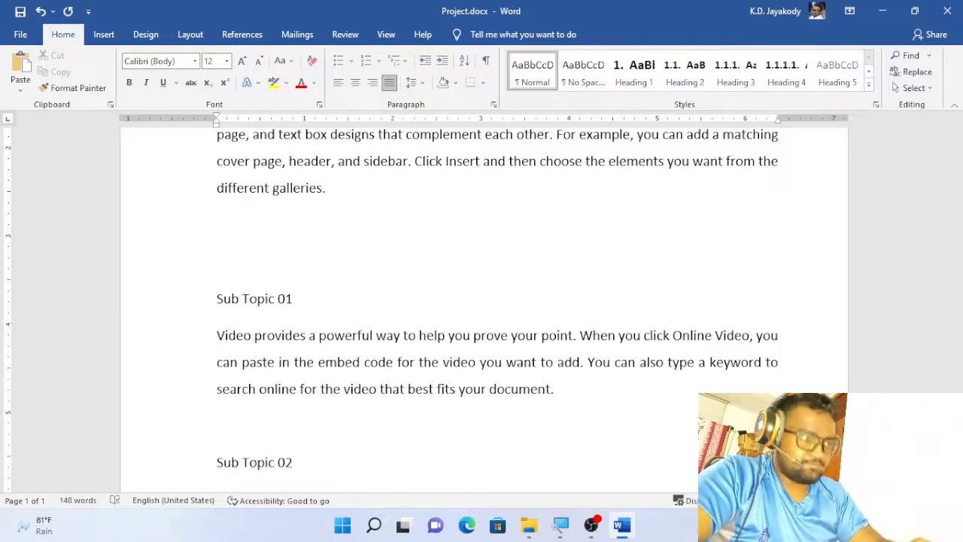
# - Generate two paragraphs of sample text on a new line beneath "Sub Topic 02" with =rand(2)
pyautogui.scroll(-2, 318, 359)
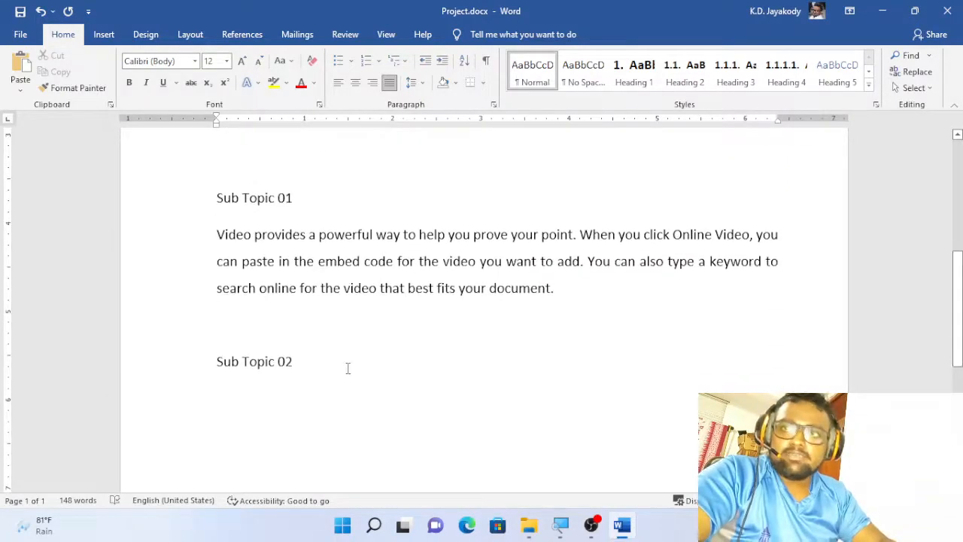
pyautogui.press('Return')
pyautogui.write('=rand(1')
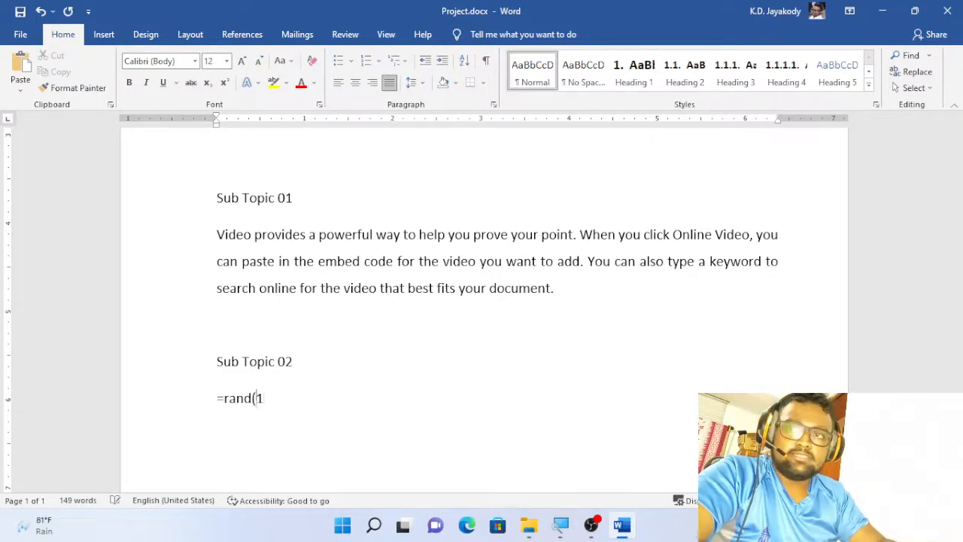
pyautogui.press('BackSpace')
pyautogui.write('2)')
pyautogui.press('Return')
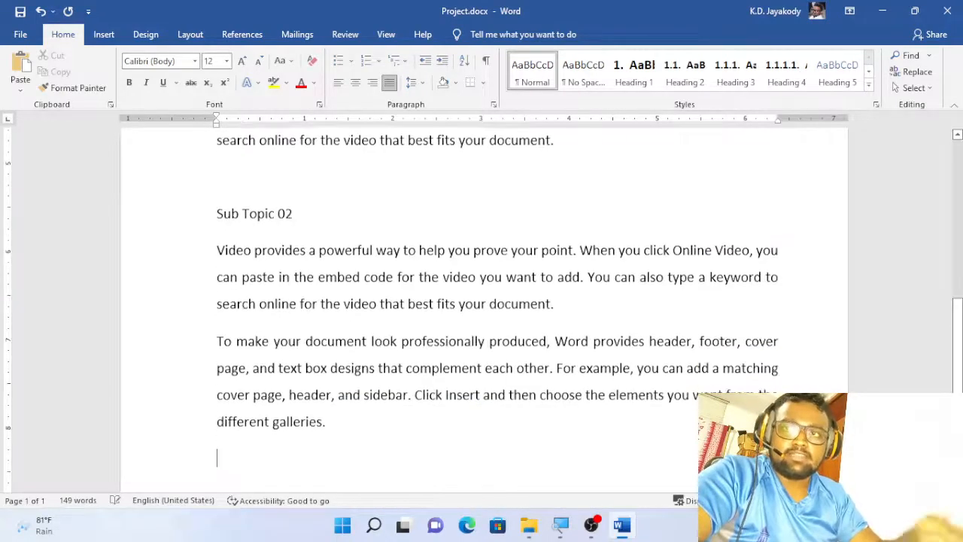
# - Remove the extra empty line between the Topic 01 body text and "Sub Topic 01"
pyautogui.scroll(3, 347, 368)
pyautogui.scroll(4, 304, 311)
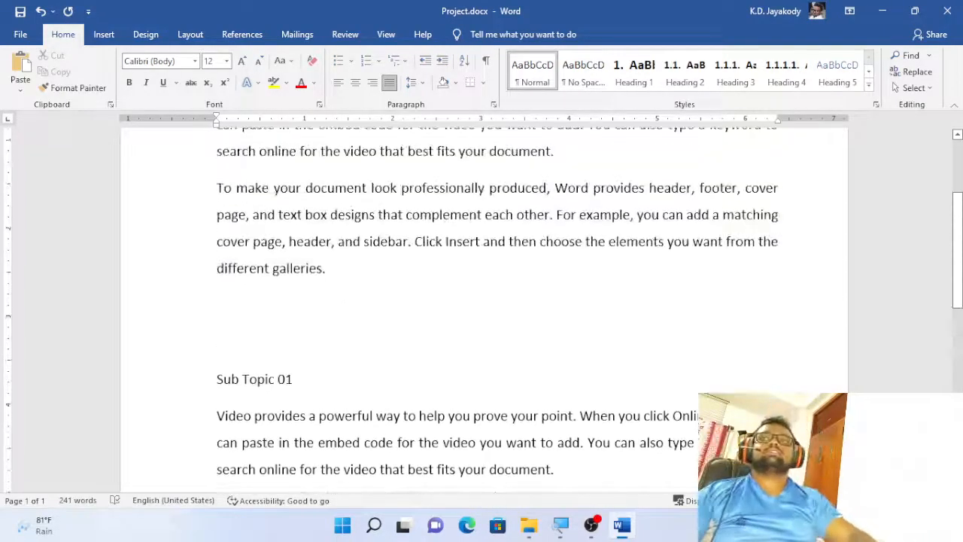
pyautogui.press('BackSpace')
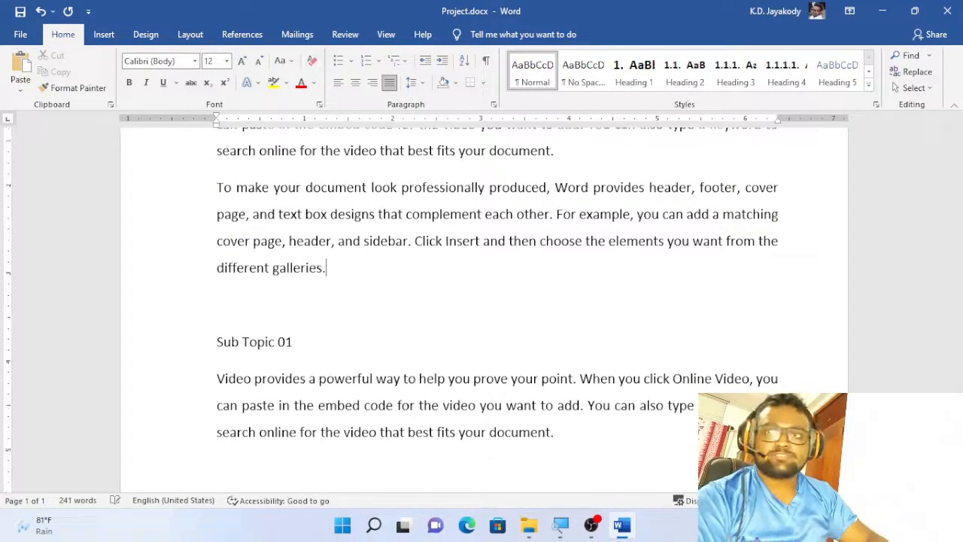
# - Apply the numbered Heading 1 style to the "Topic 01" line
pyautogui.scroll(-3, 278, 324)
pyautogui.scroll(2, 277, 330)
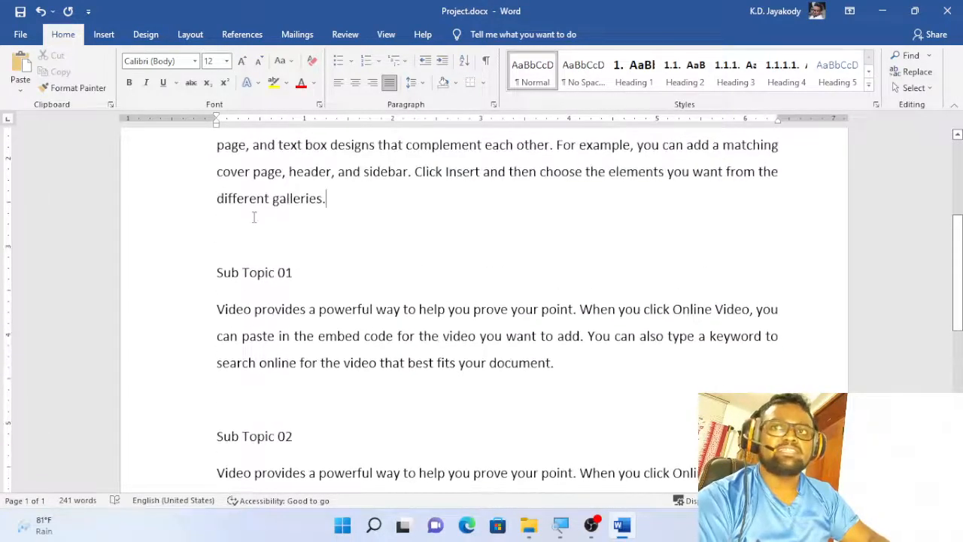
pyautogui.scroll(3, 267, 243)
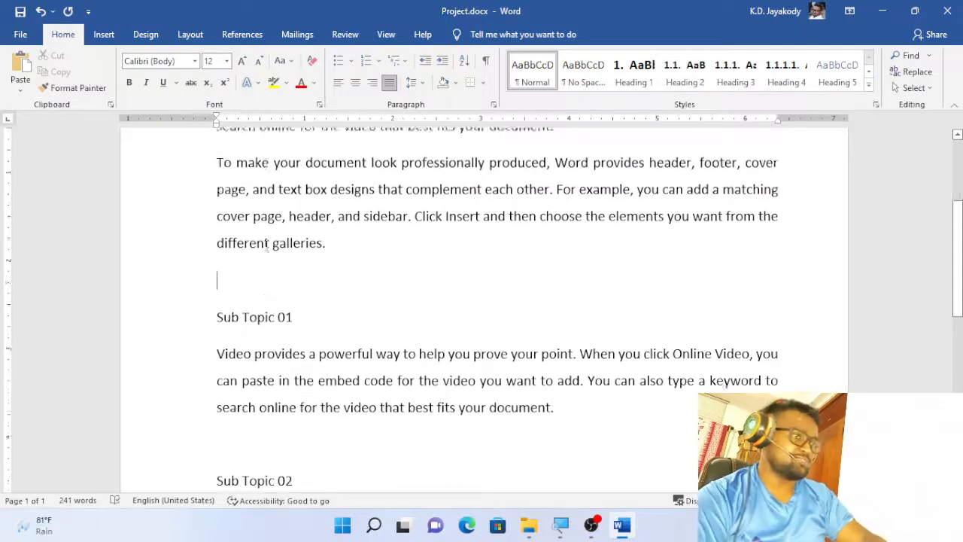
pyautogui.scroll(2, 268, 242)
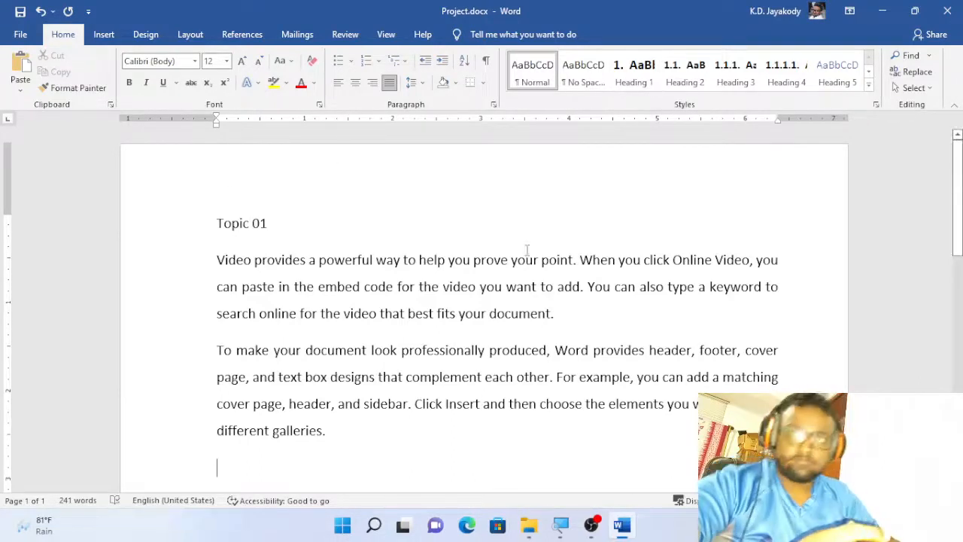
pyautogui.scroll(-2, 527, 250)
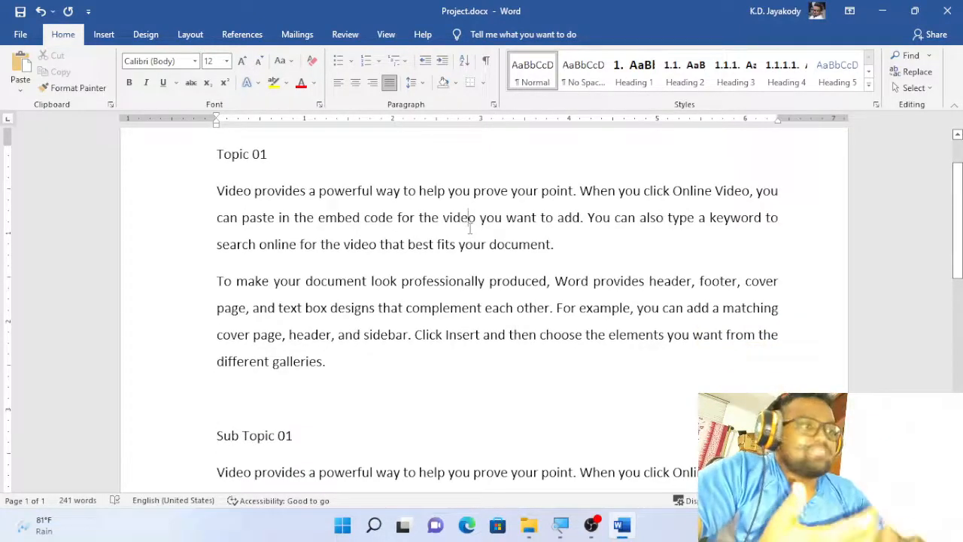
pyautogui.scroll(-3, 470, 226)
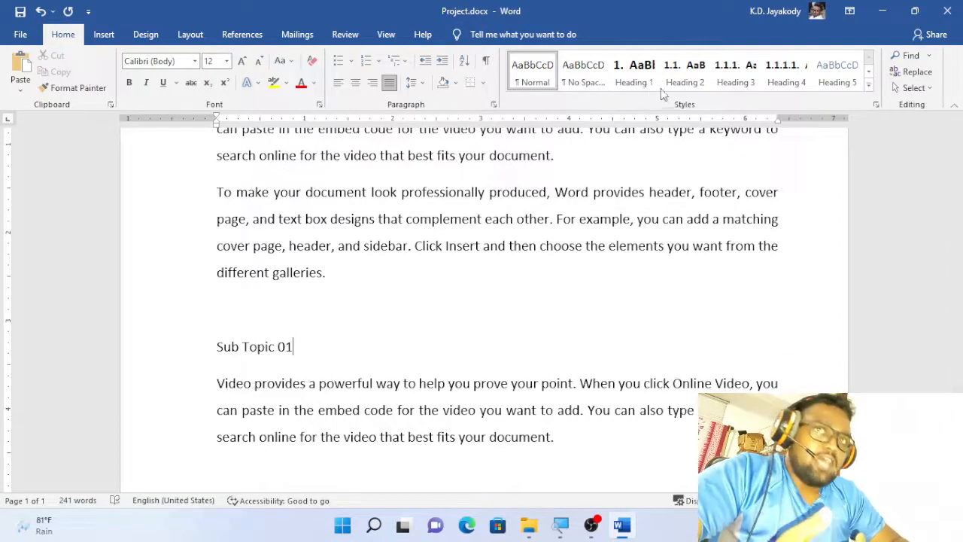
pyautogui.scroll(5, 583, 271)
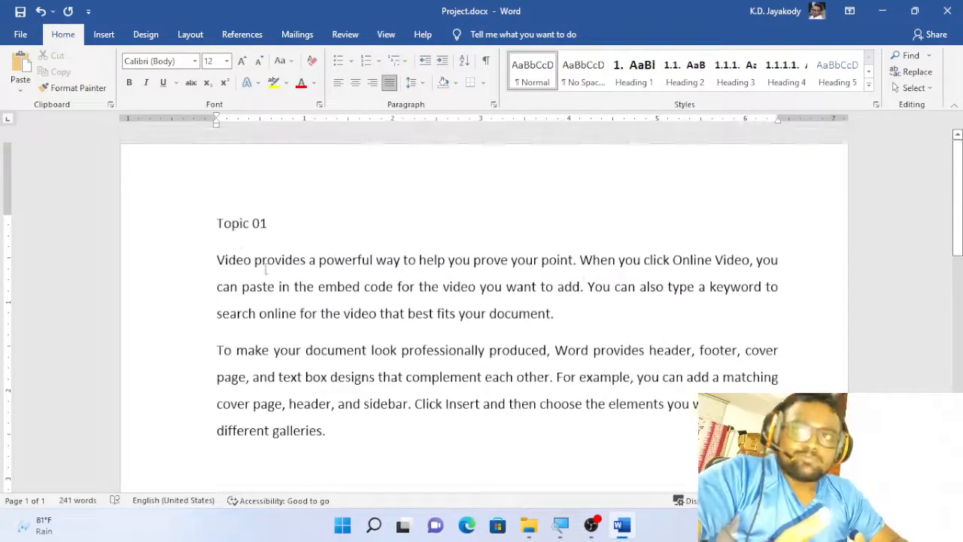
pyautogui.click(259, 224)
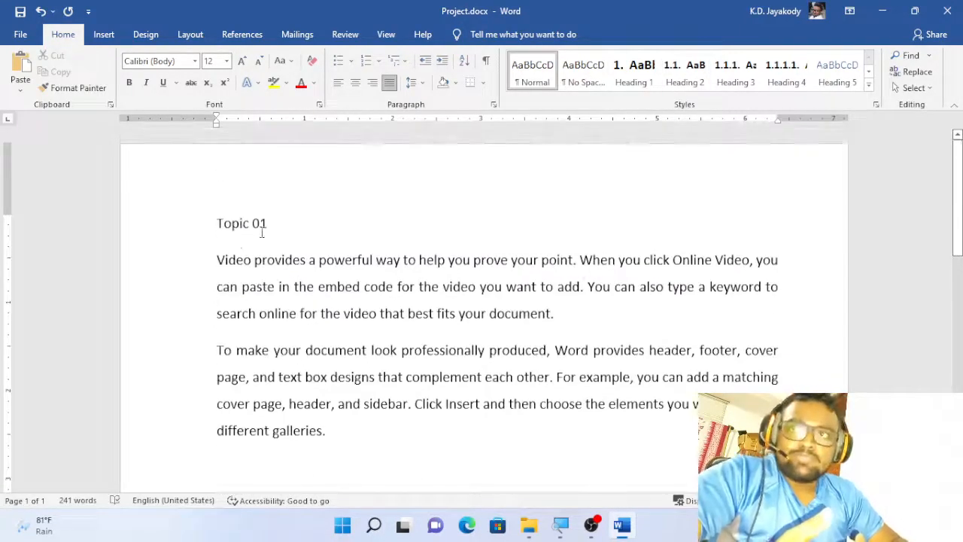
pyautogui.click(634, 73)
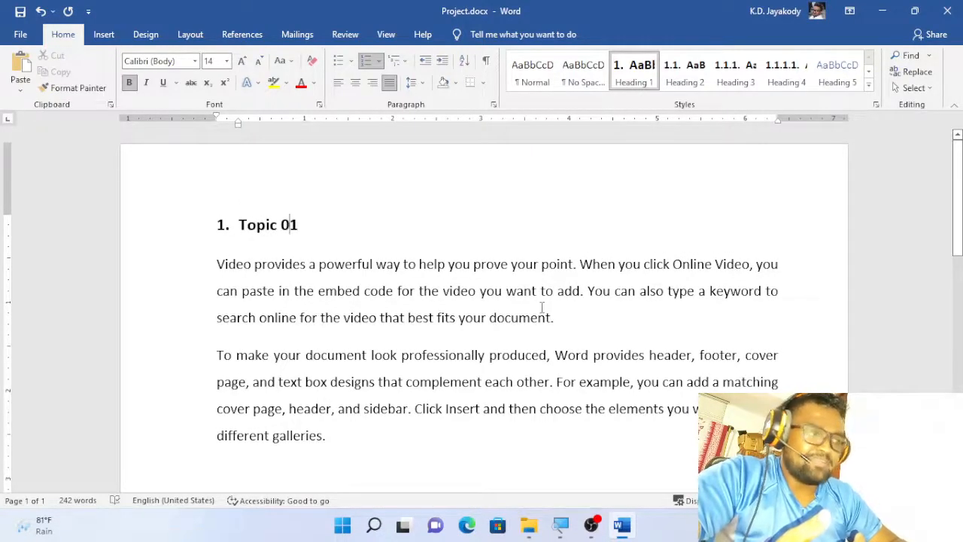
# - Apply the numbered Heading 2 style to the "Sub Topic 01" line
pyautogui.scroll(-7, 542, 307)
pyautogui.click(285, 300)
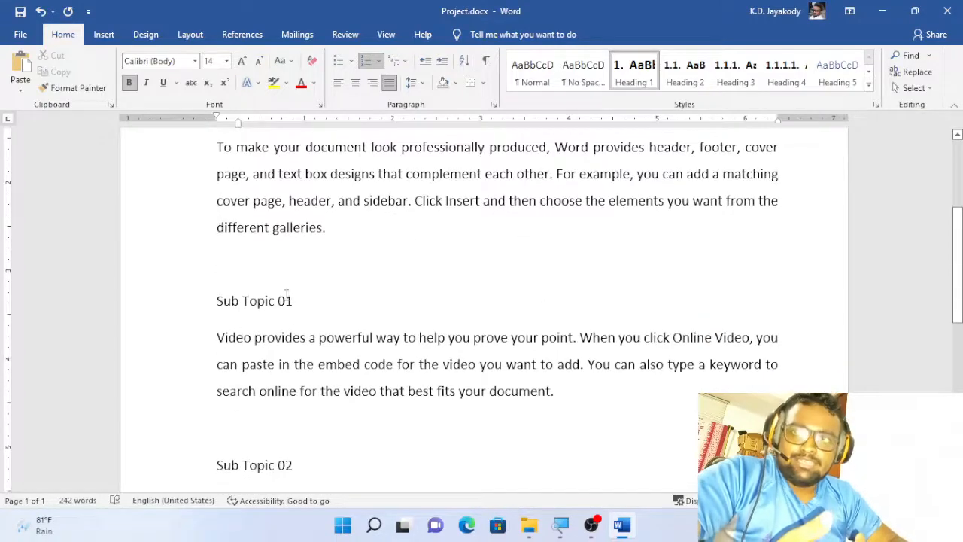
pyautogui.click(696, 69)
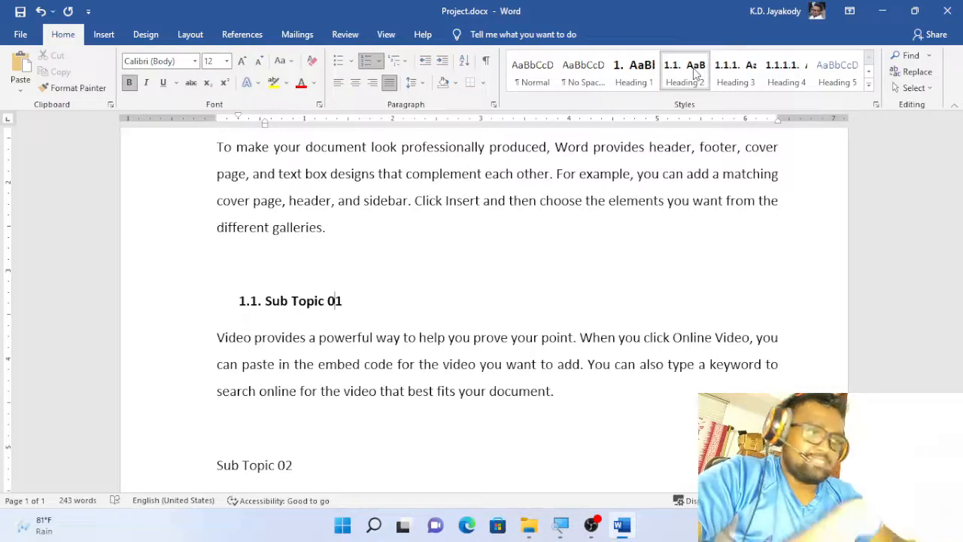
# - Apply the numbered Heading 2 style to the "Sub Topic 02" line
pyautogui.scroll(-3, 305, 370)
pyautogui.click(304, 370)
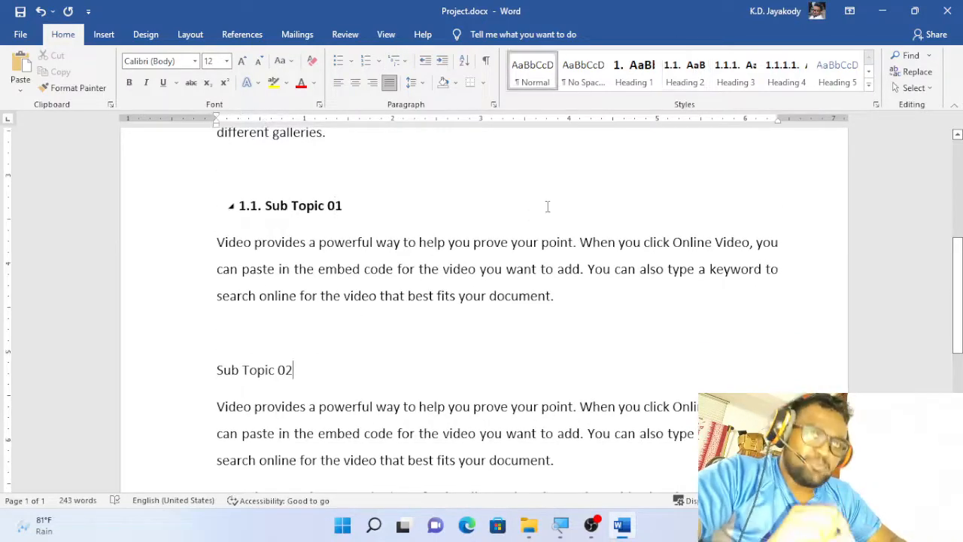
pyautogui.click(686, 75)
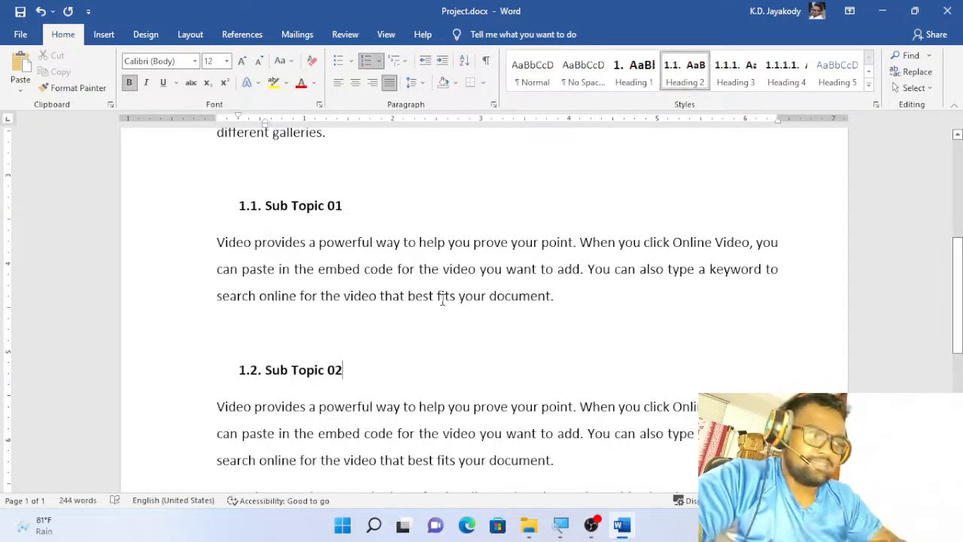
# - Add a "Sub Topic 1.1" line below the Sub Topic 01 body text and give it the numbered Heading 3 style
pyautogui.scroll(6, 430, 334)
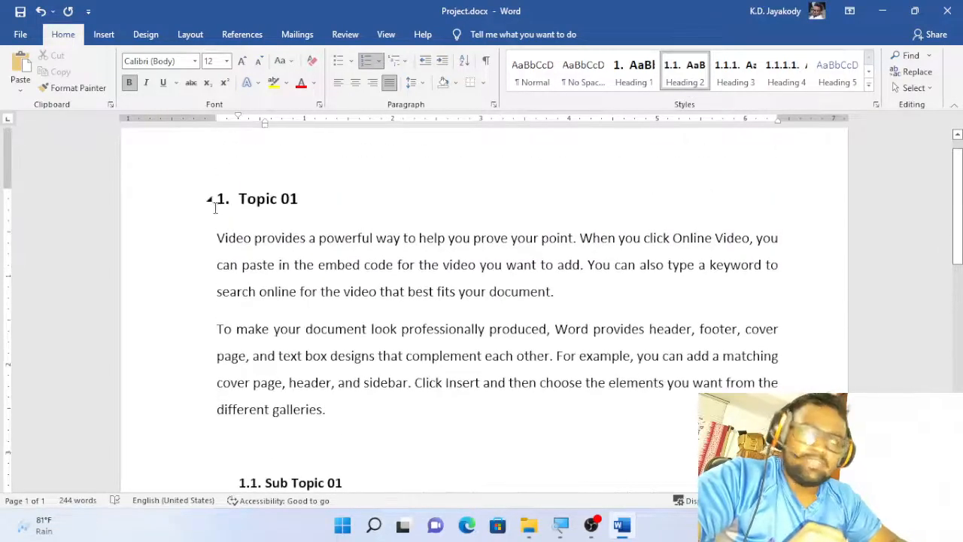
pyautogui.scroll(-1, 248, 323)
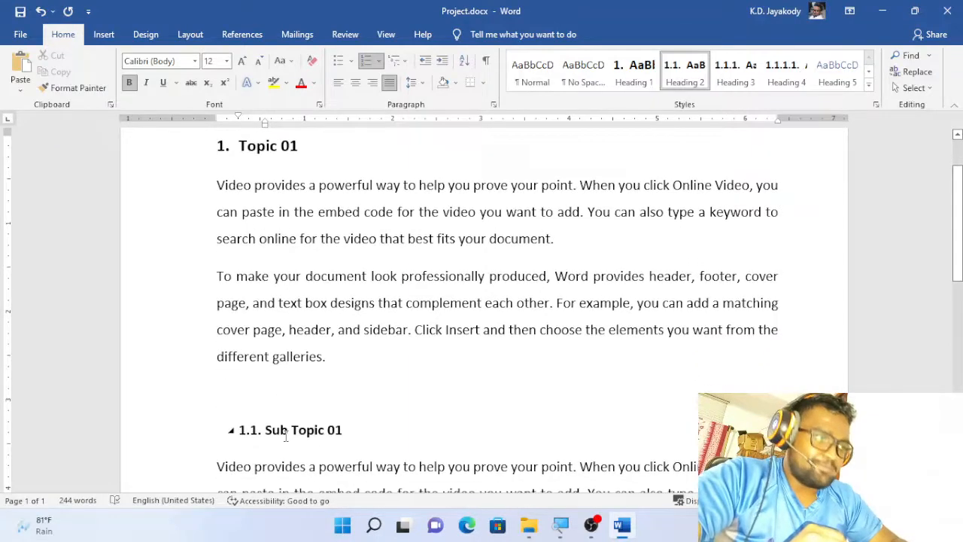
pyautogui.scroll(-4, 286, 436)
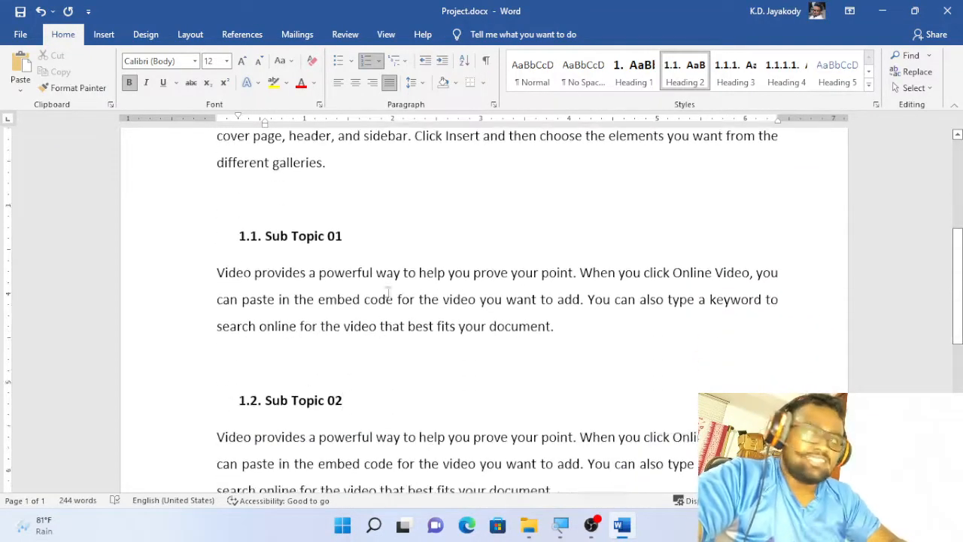
pyautogui.click(597, 327)
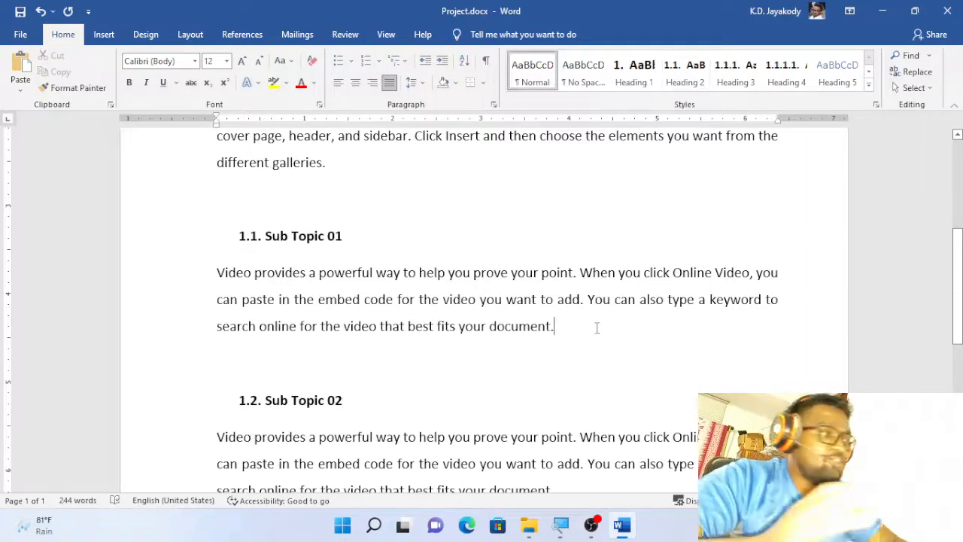
pyautogui.press('Return')
pyautogui.press('Return')
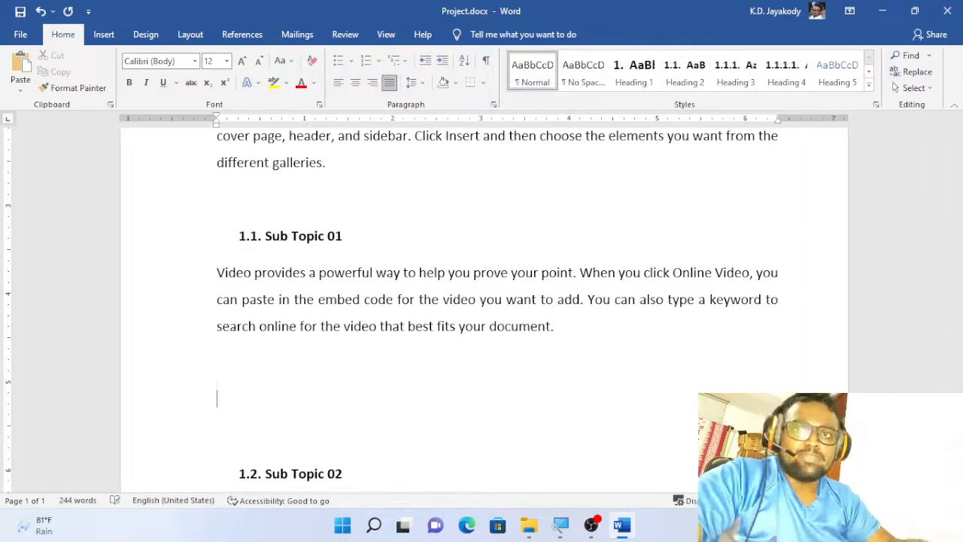
pyautogui.write('Sub T')
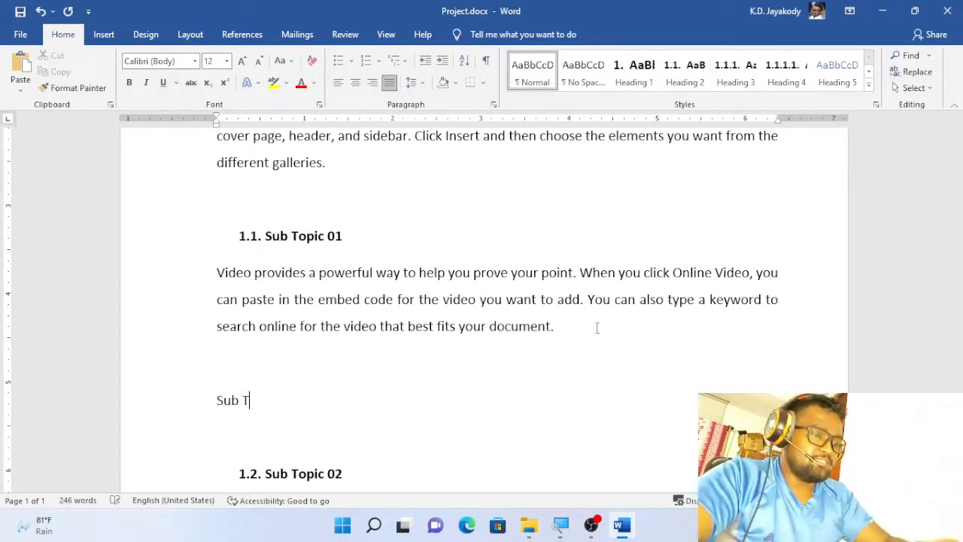
pyautogui.write('opic 1.1')
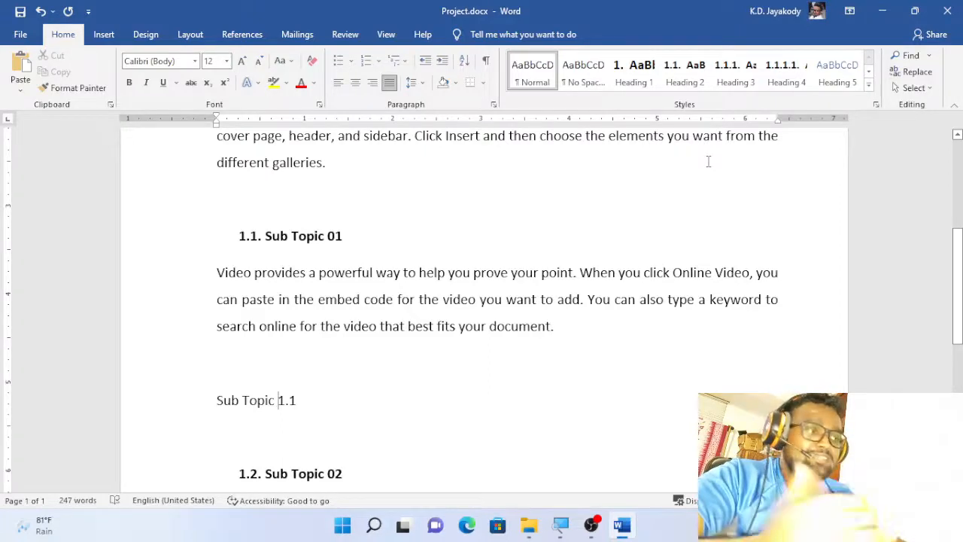
pyautogui.click(735, 73)
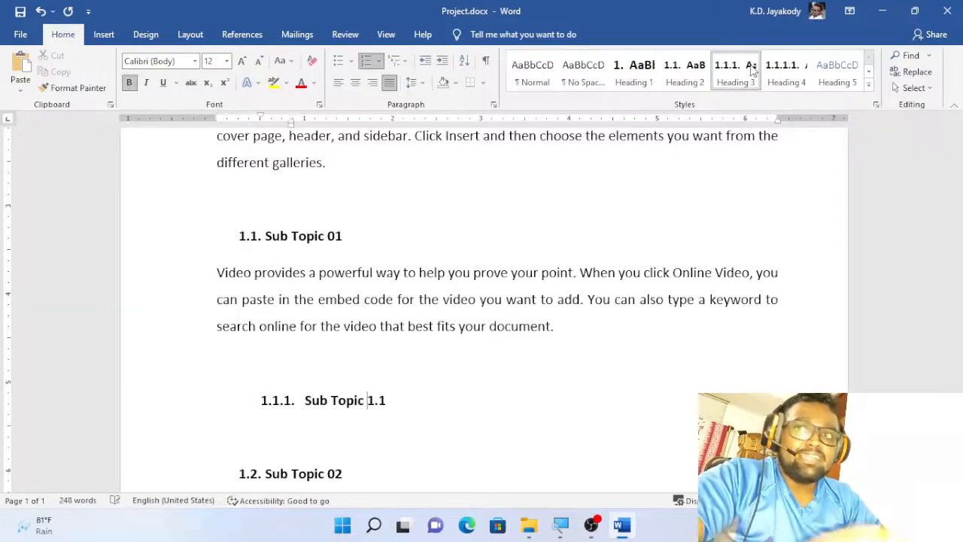
# - Generate one paragraph of sample text on a new line beneath "Sub Topic 1.1" with =rand(1)
pyautogui.click(457, 394)
pyautogui.press('Return')
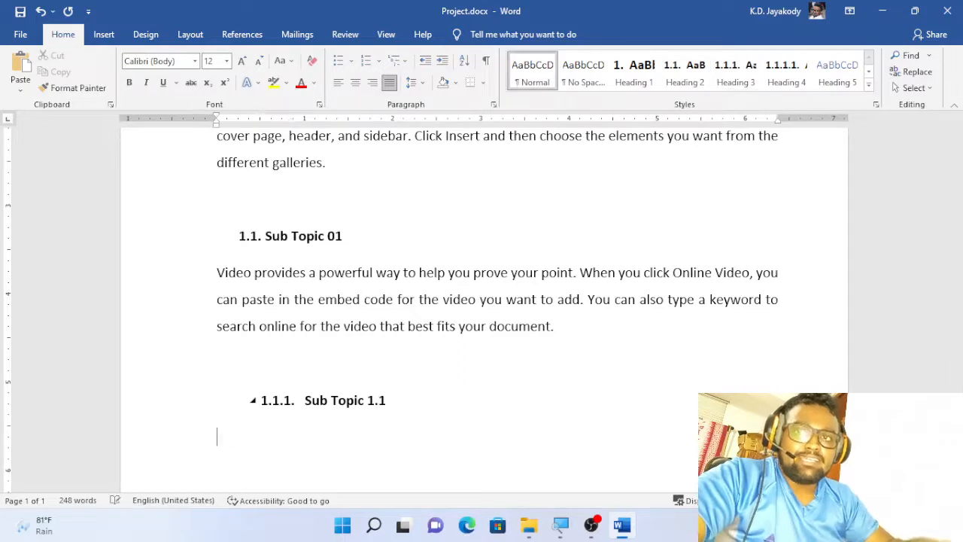
pyautogui.write('=rand')
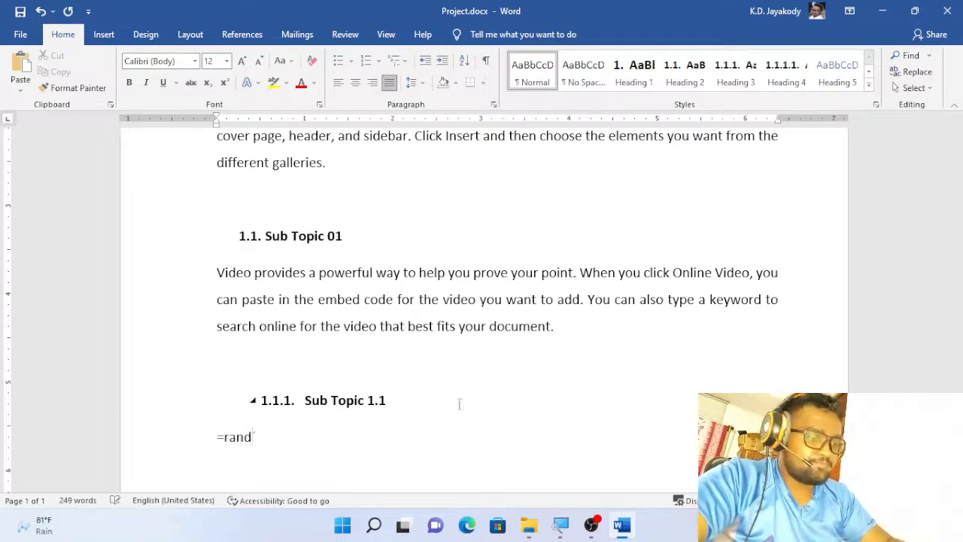
pyautogui.write('(1)')
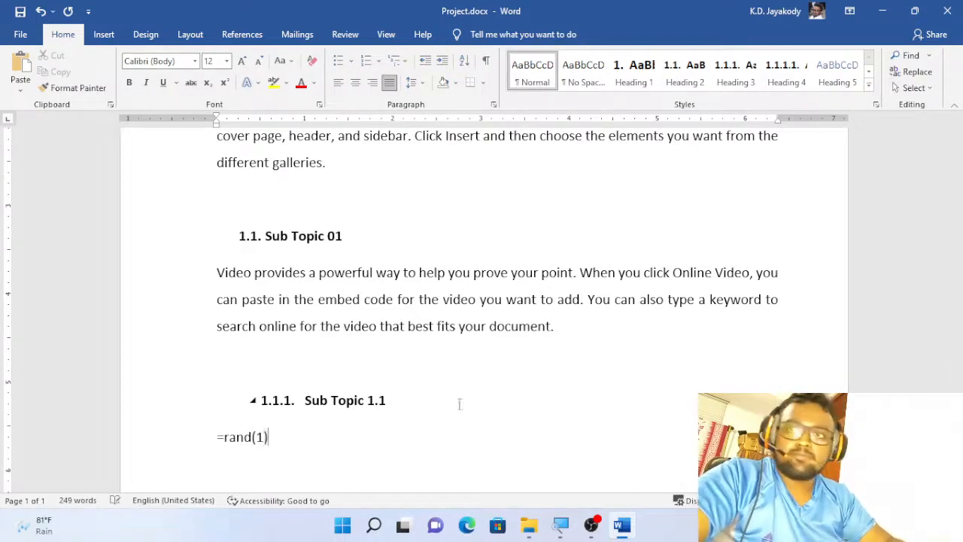
pyautogui.press('Return')
# - Compare the indentation of the Topic 01, Sub Topic 01 and Sub Topic 1.1 headings with their body text
pyautogui.scroll(5, 362, 372)
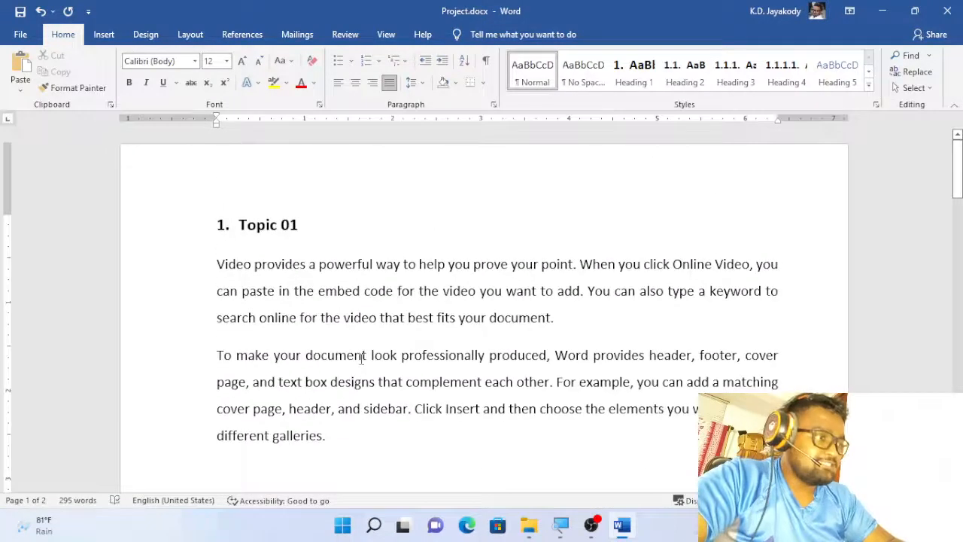
pyautogui.scroll(-3, 362, 359)
pyautogui.scroll(3, 362, 357)
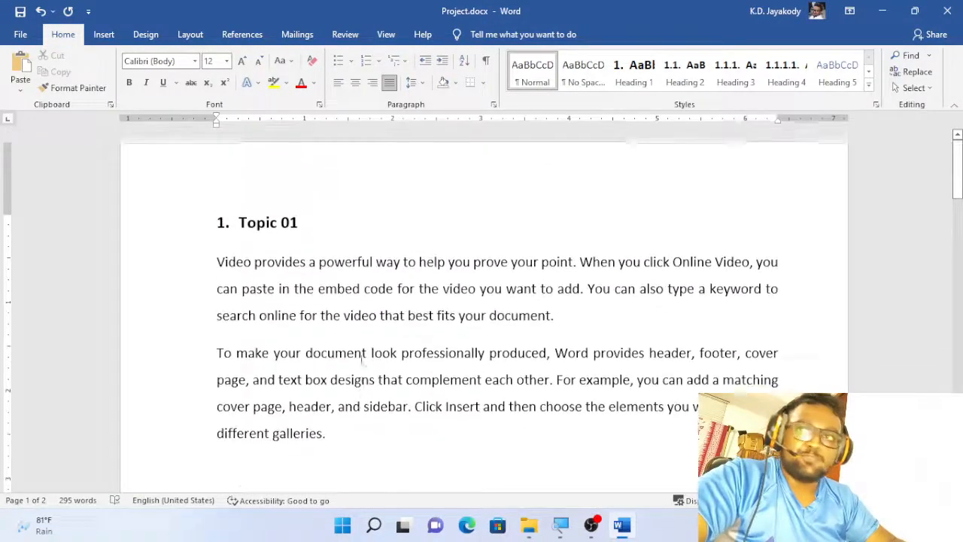
pyautogui.click(254, 227)
pyautogui.scroll(-1, 254, 228)
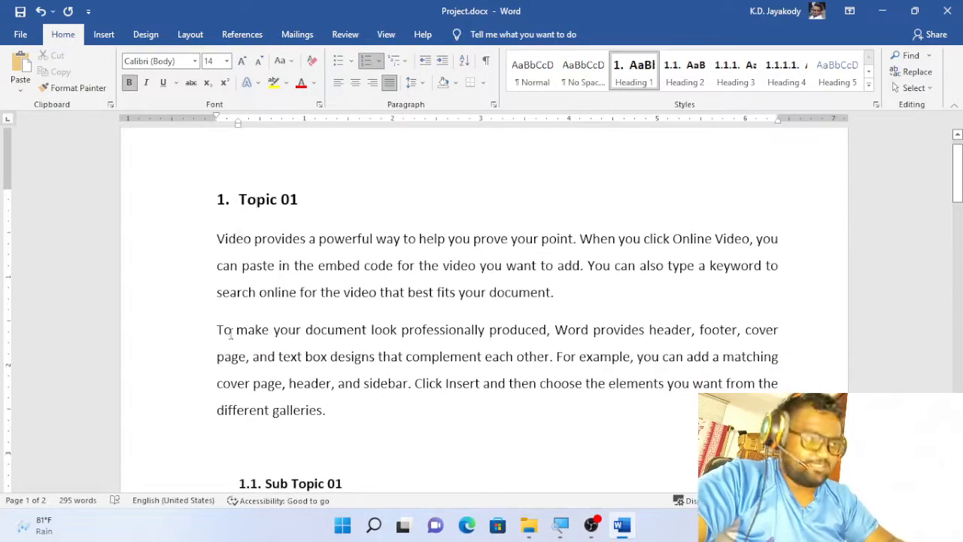
pyautogui.scroll(-4, 303, 354)
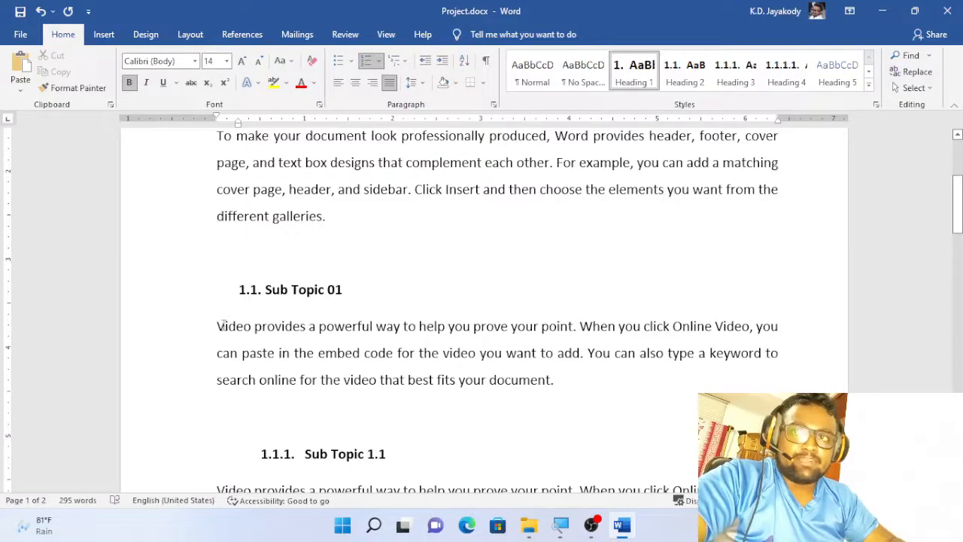
pyautogui.click(224, 326)
pyautogui.click(269, 291)
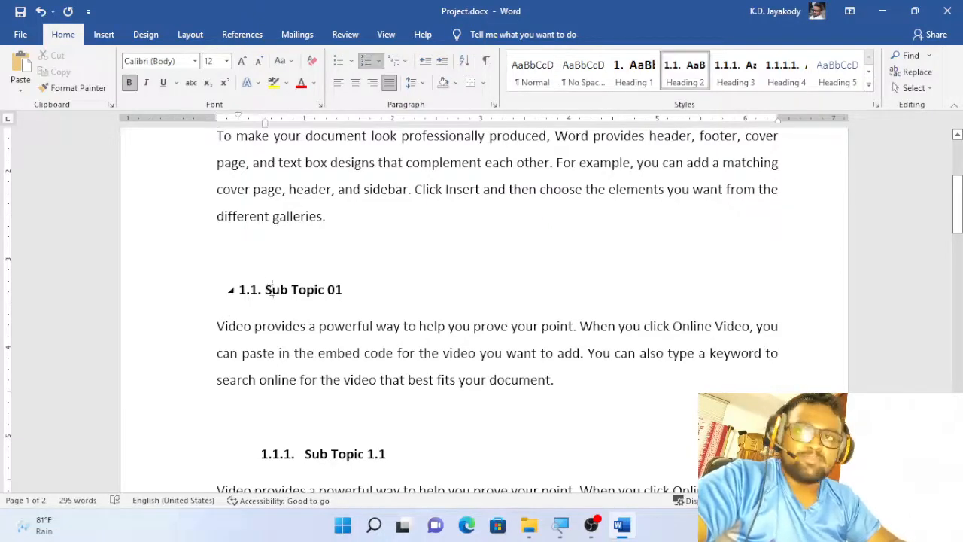
pyautogui.scroll(-3, 269, 290)
pyautogui.click(236, 337)
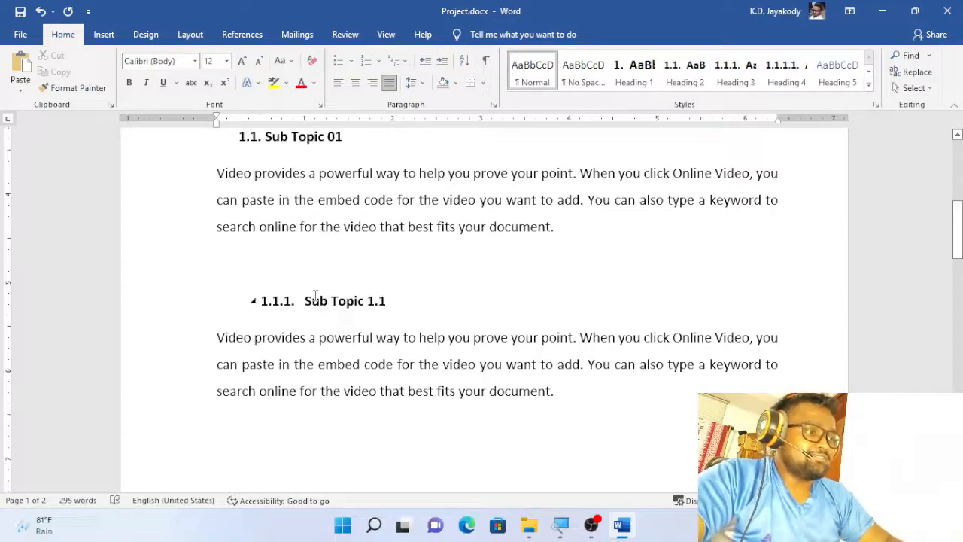
# - Remove the extra empty line between the Sub Topic 1.1 body text and the "Sub Topic 02" heading
pyautogui.scroll(-2, 316, 294)
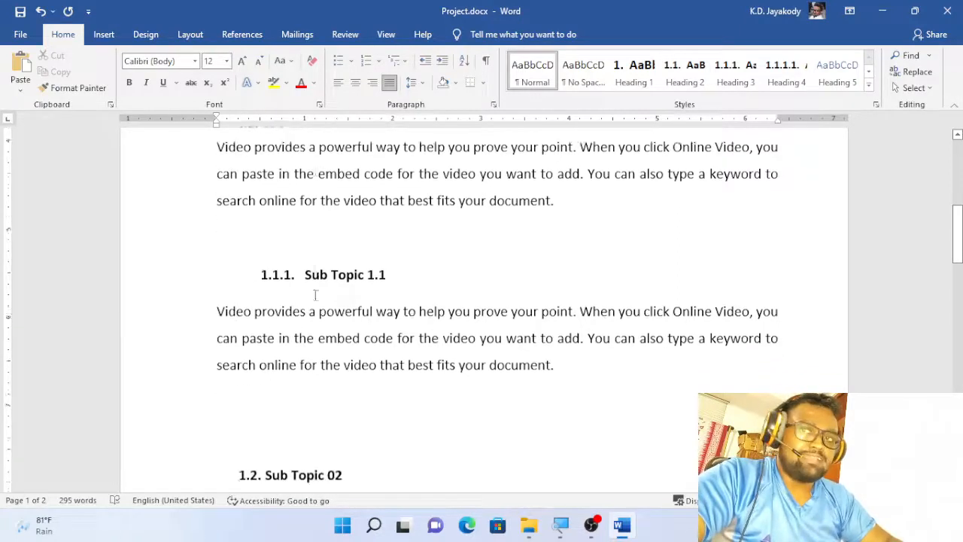
pyautogui.click(297, 369)
pyautogui.press('BackSpace')
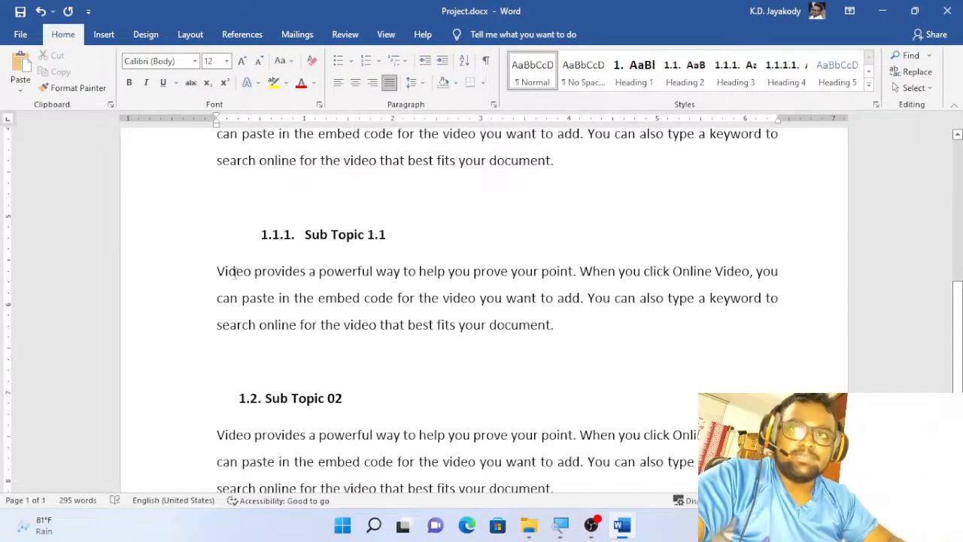
pyautogui.scroll(3, 293, 265)
pyautogui.scroll(3, 328, 234)
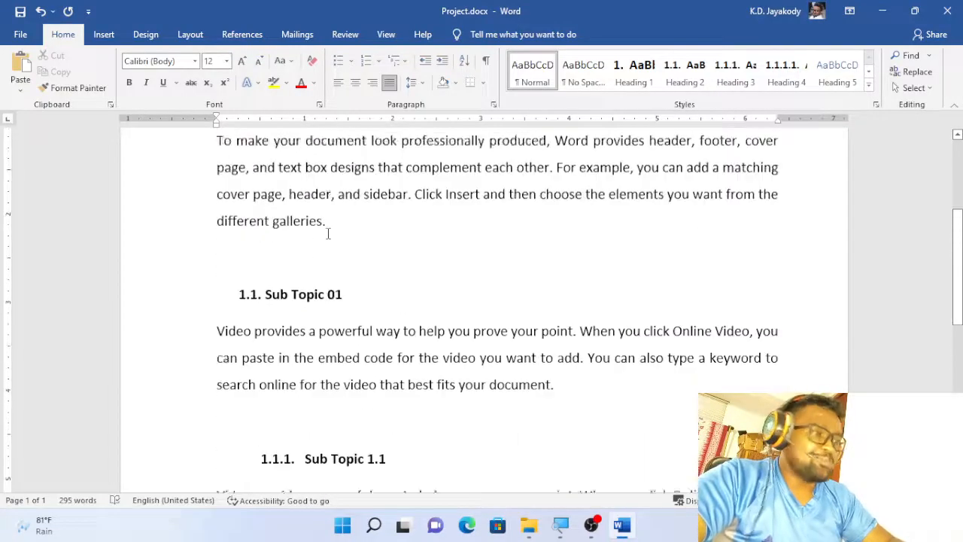
pyautogui.scroll(2, 328, 234)
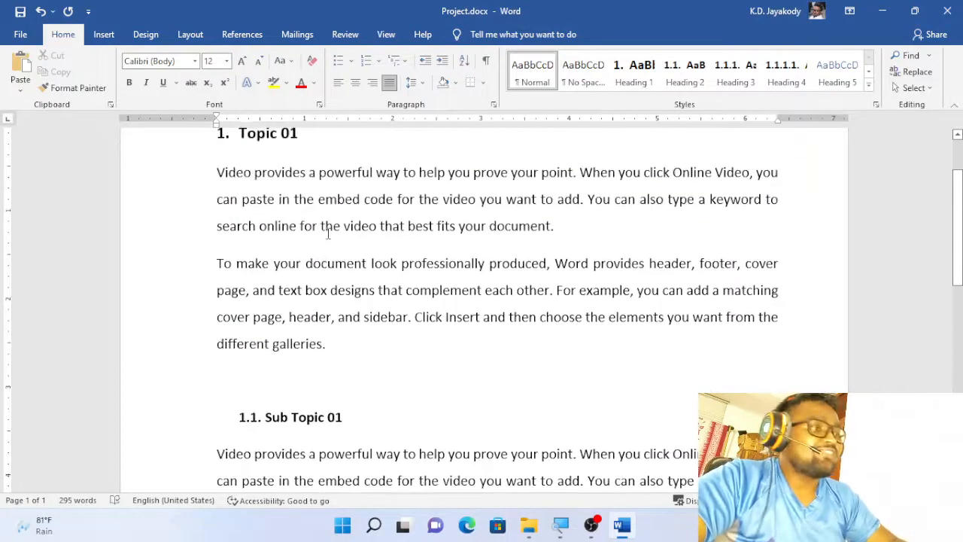
pyautogui.scroll(3, 329, 234)
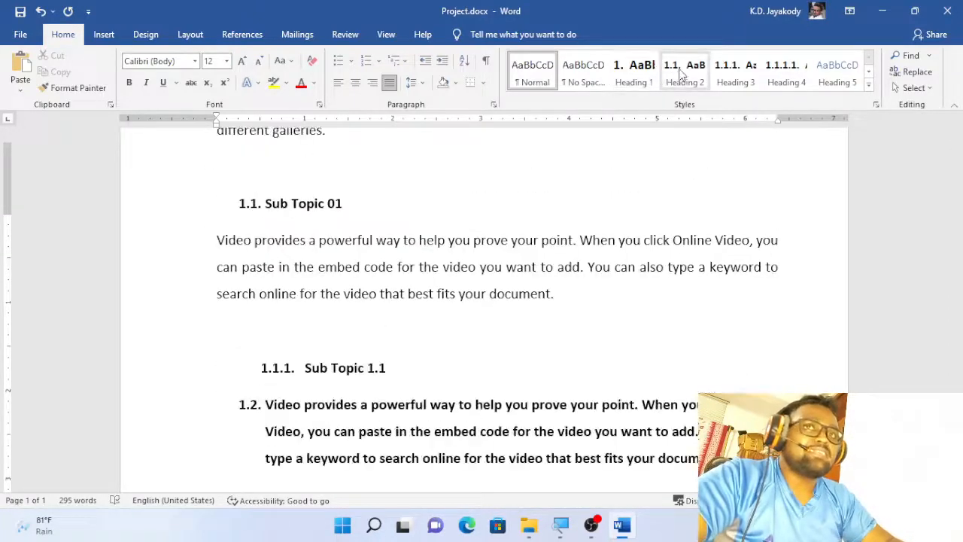
pyautogui.rightClick(682, 73)
pyautogui.click(714, 93)
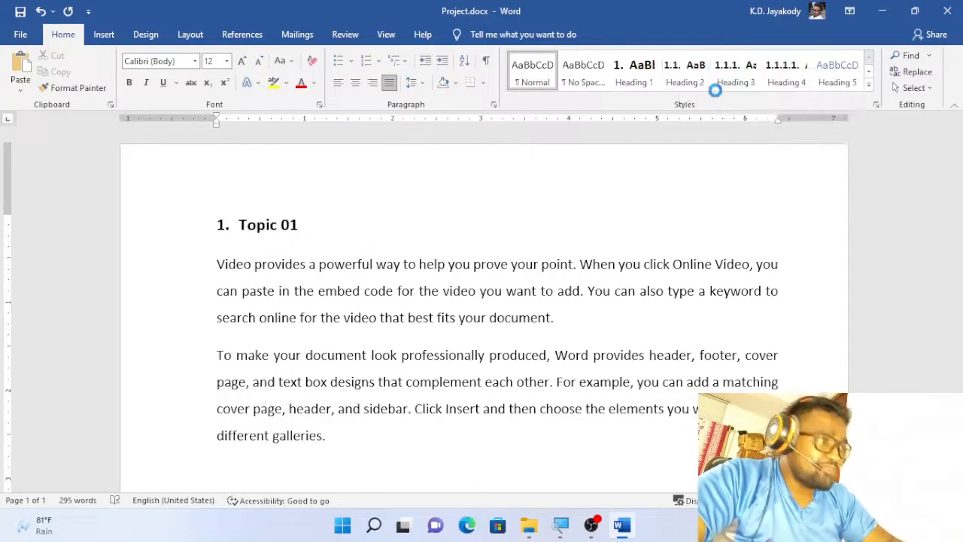
pyautogui.press('Escape')
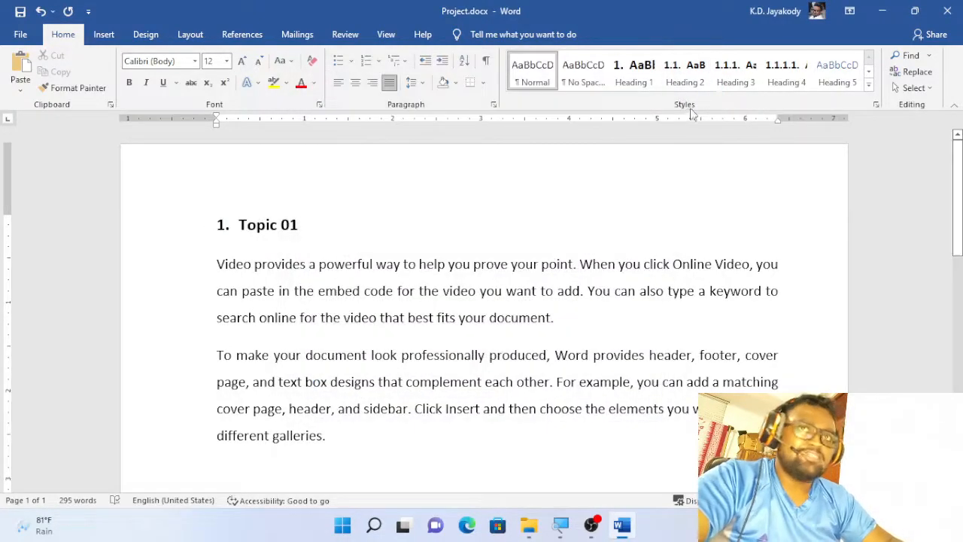
# - Modify the Heading 2 style by decreasing its left indent to 0"
pyautogui.rightClick(693, 72)
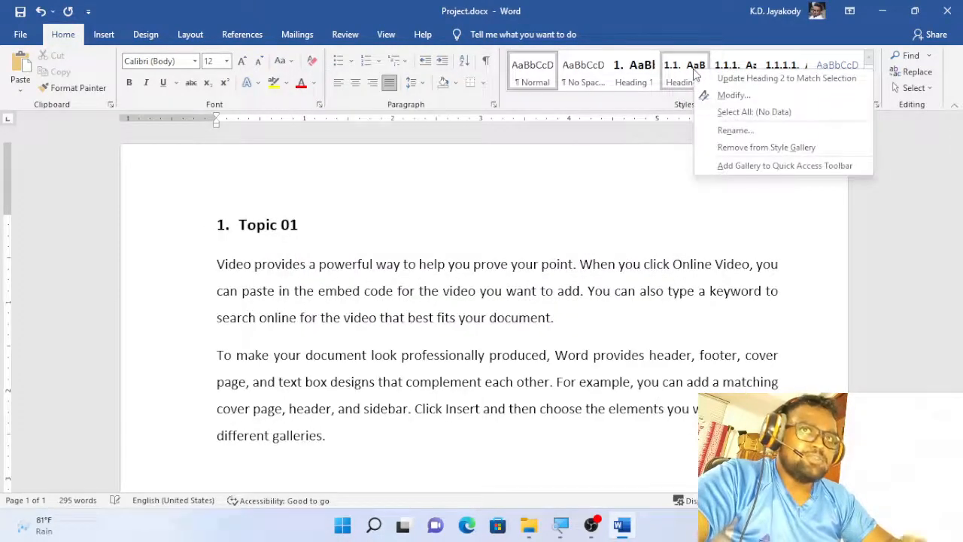
pyautogui.click(722, 95)
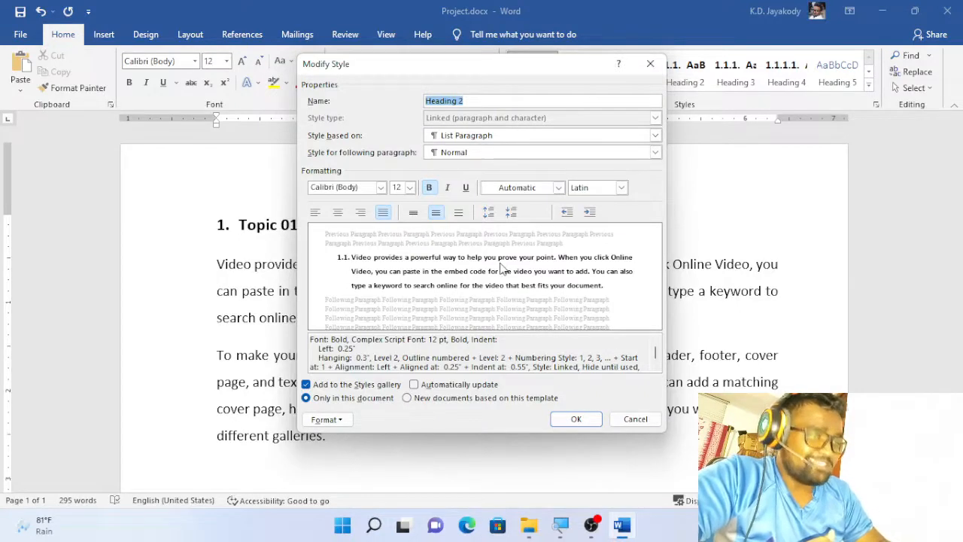
pyautogui.click(568, 213)
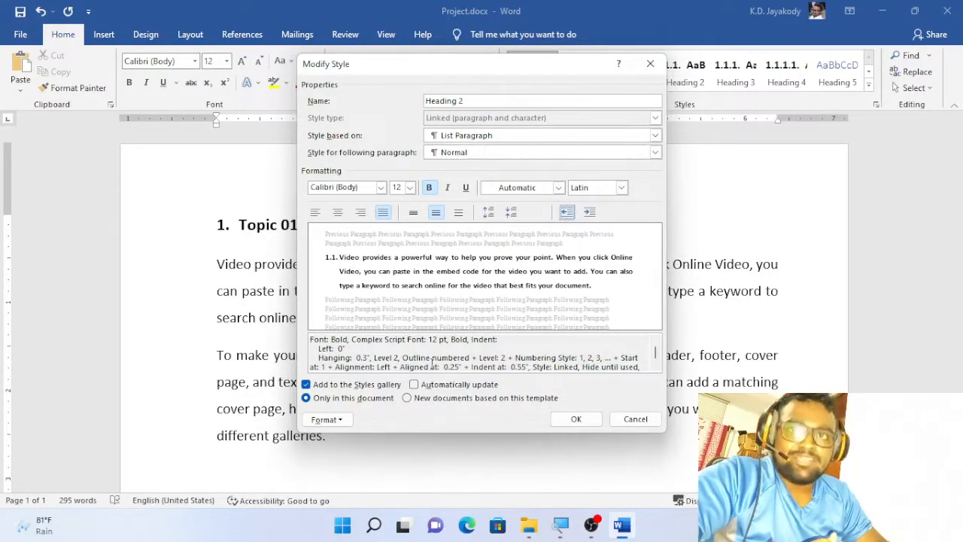
pyautogui.click(576, 420)
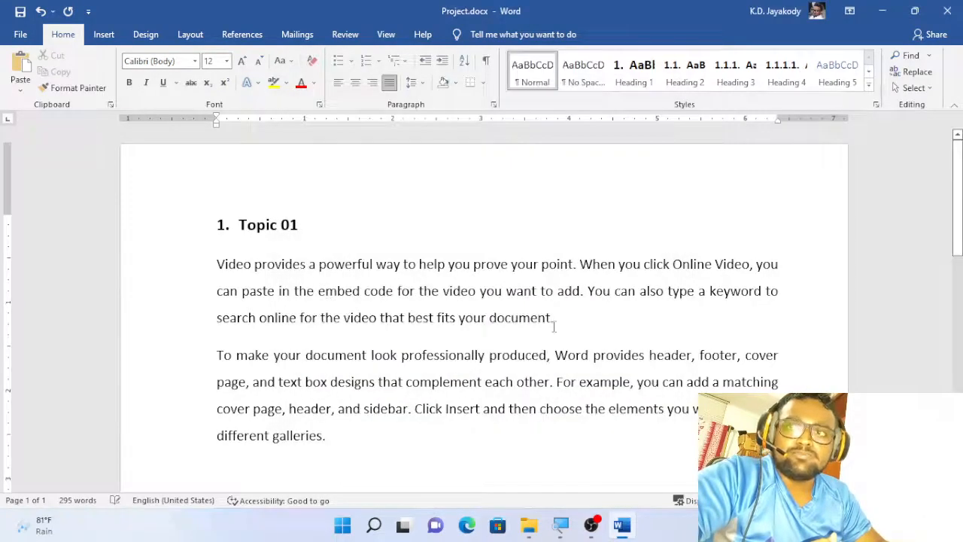
# - Modify the Heading 3 style by decreasing its left indent to line up with the body text
pyautogui.scroll(-4, 554, 326)
pyautogui.scroll(-1, 226, 210)
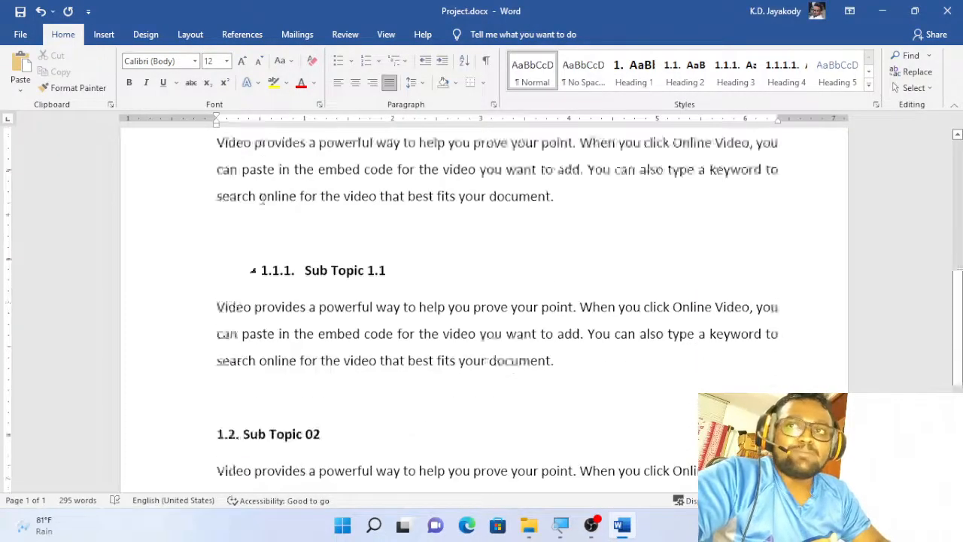
pyautogui.scroll(-1, 260, 197)
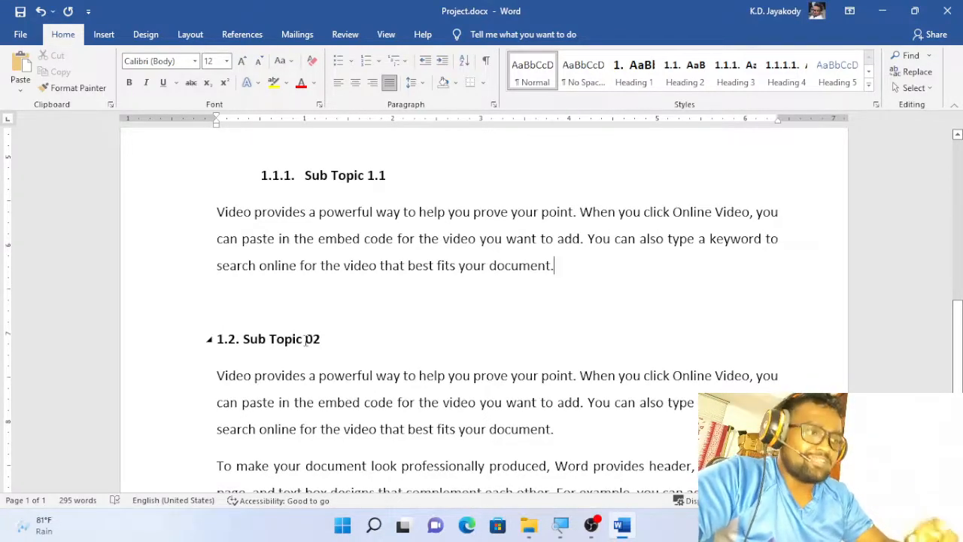
pyautogui.scroll(2, 306, 340)
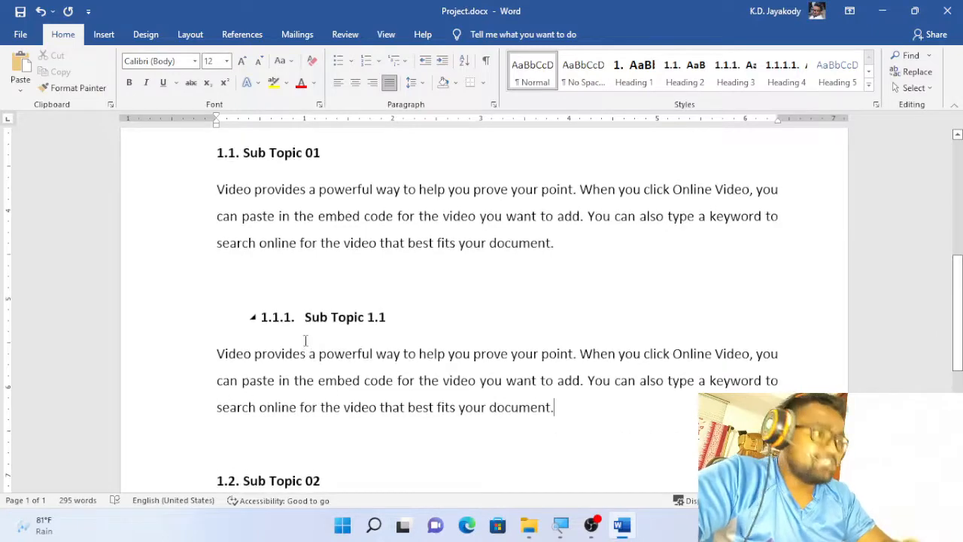
pyautogui.scroll(1, 306, 340)
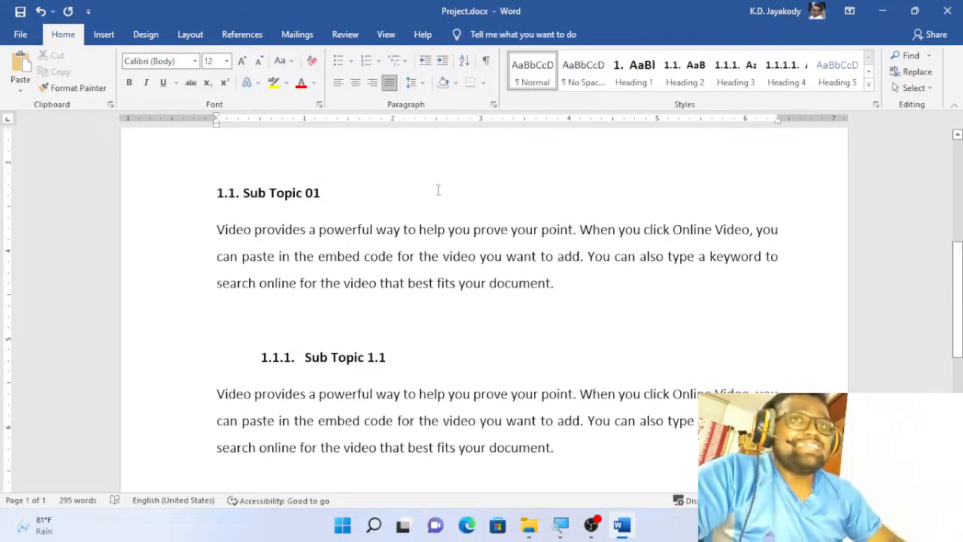
pyautogui.rightClick(734, 92)
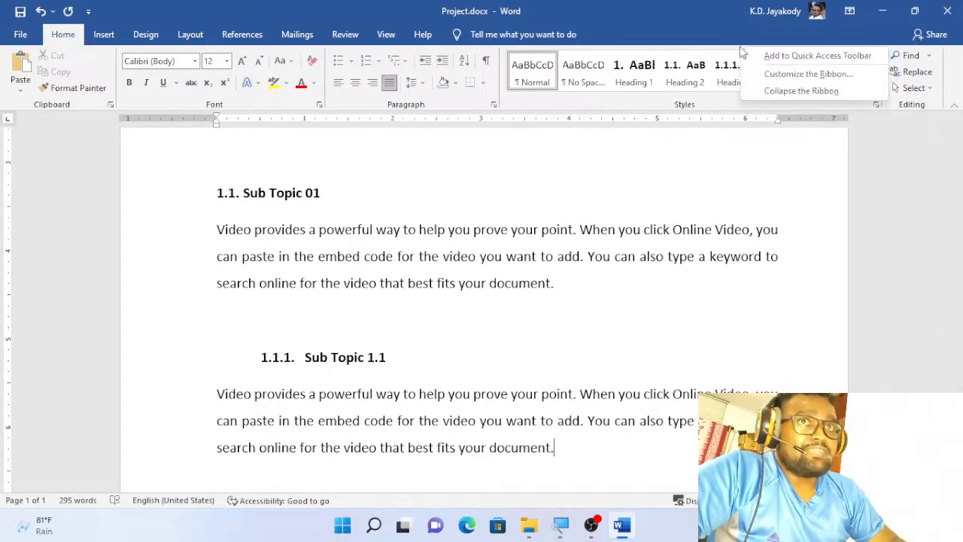
pyautogui.press('Escape')
pyautogui.rightClick(734, 82)
pyautogui.click(769, 104)
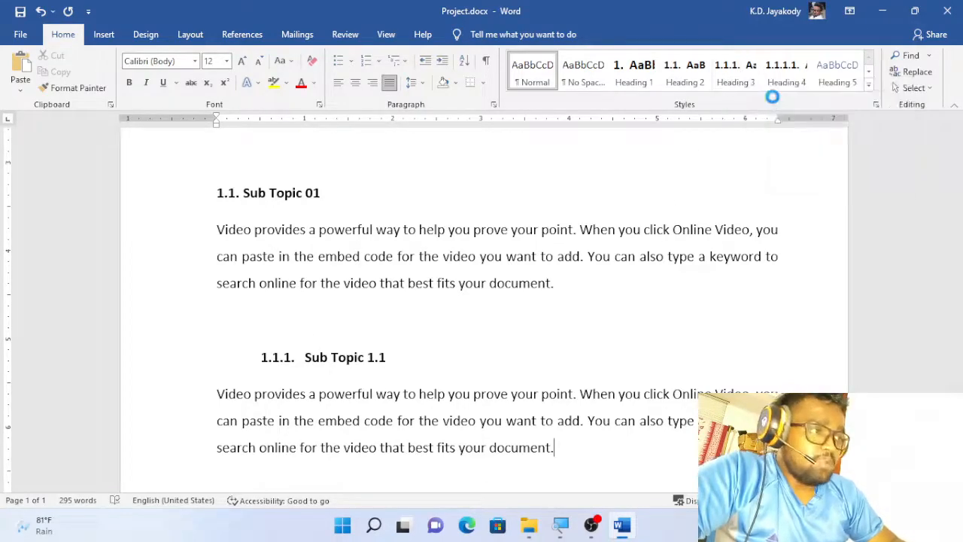
pyautogui.click(567, 213)
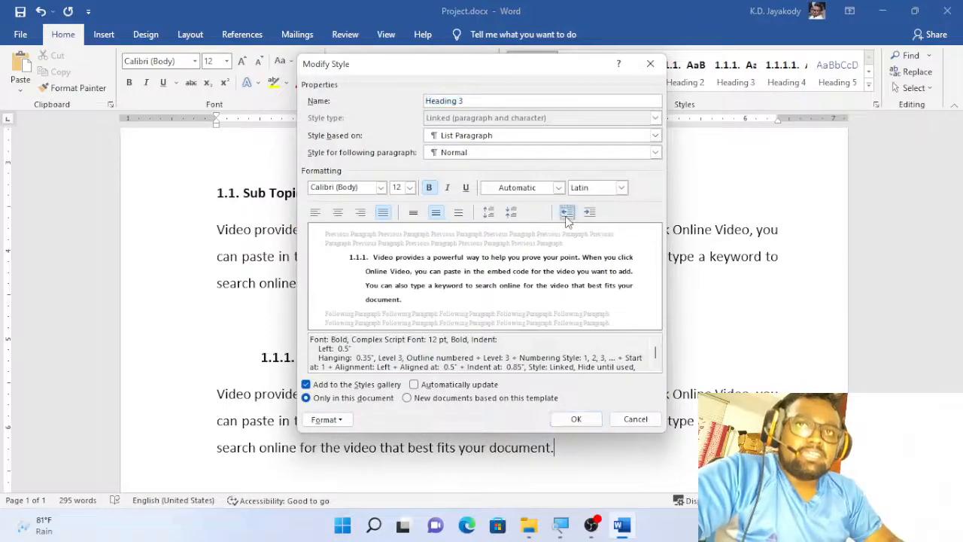
pyautogui.click(578, 419)
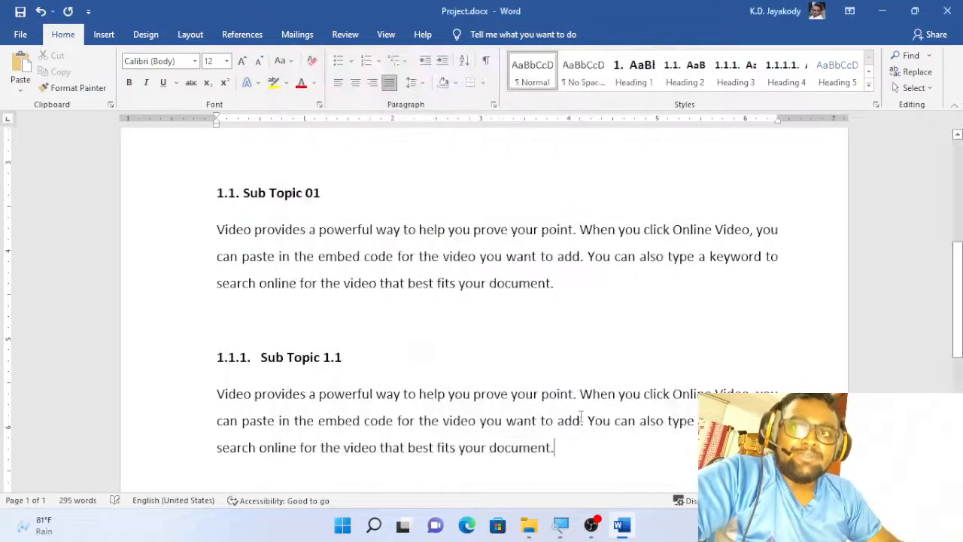
# - Review the numbering and alignment of the topic and subtopic headings against the body text throughout the document
pyautogui.scroll(-3, 378, 376)
pyautogui.scroll(3, 379, 375)
pyautogui.scroll(5, 379, 376)
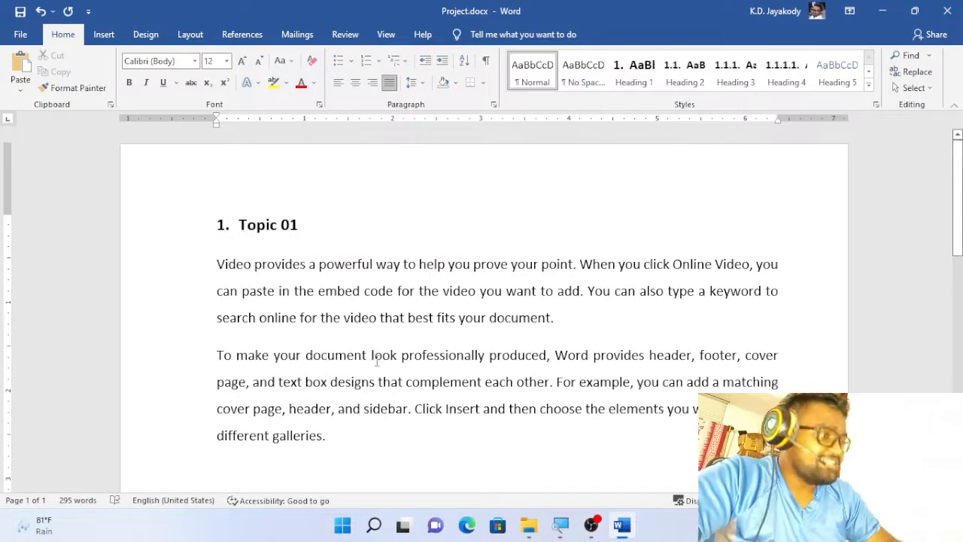
pyautogui.scroll(-1, 377, 363)
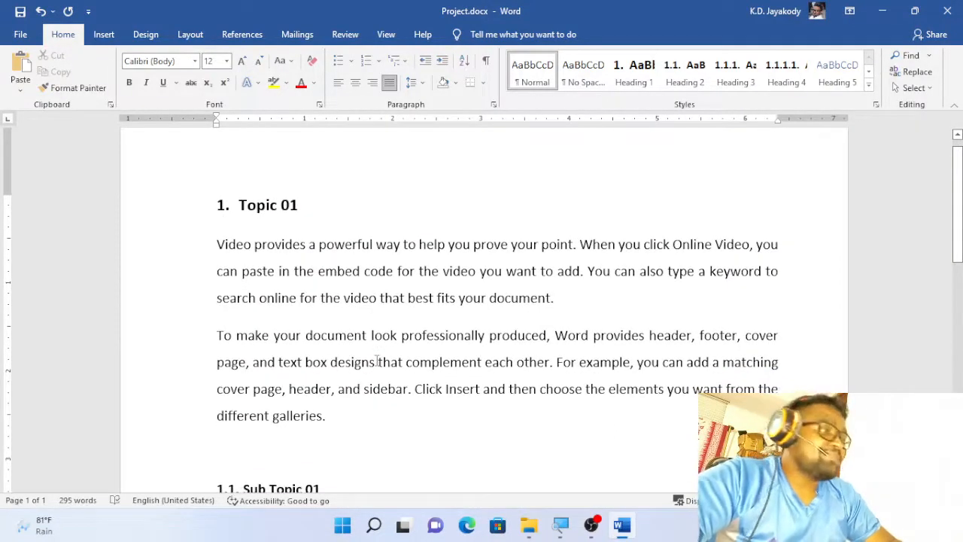
pyautogui.scroll(-6, 376, 361)
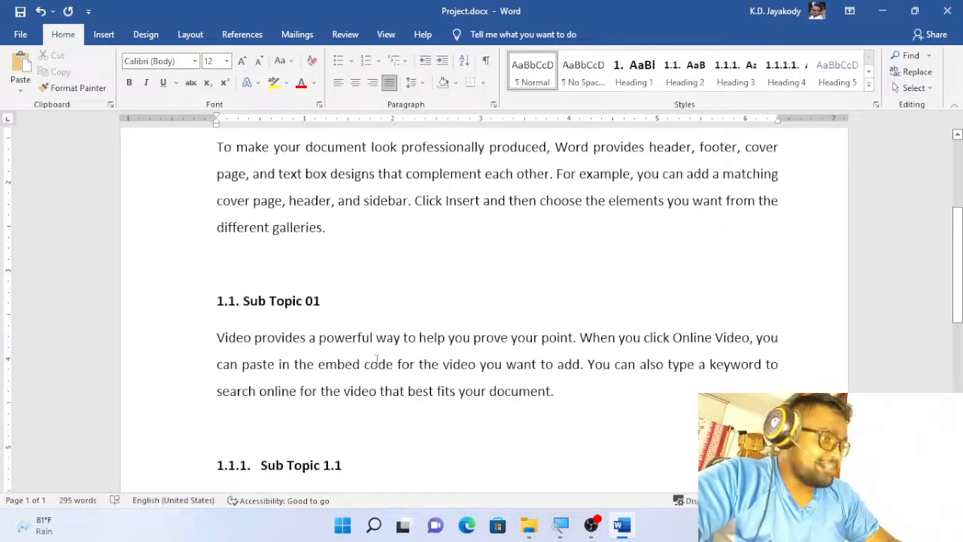
pyautogui.scroll(-8, 376, 361)
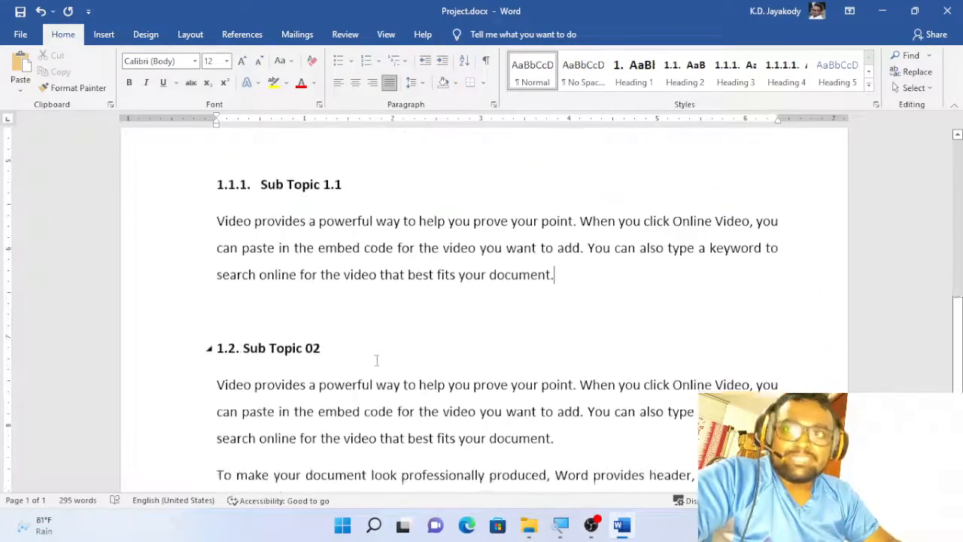
pyautogui.scroll(8, 377, 362)
pyautogui.scroll(5, 376, 361)
pyautogui.scroll(-5, 377, 361)
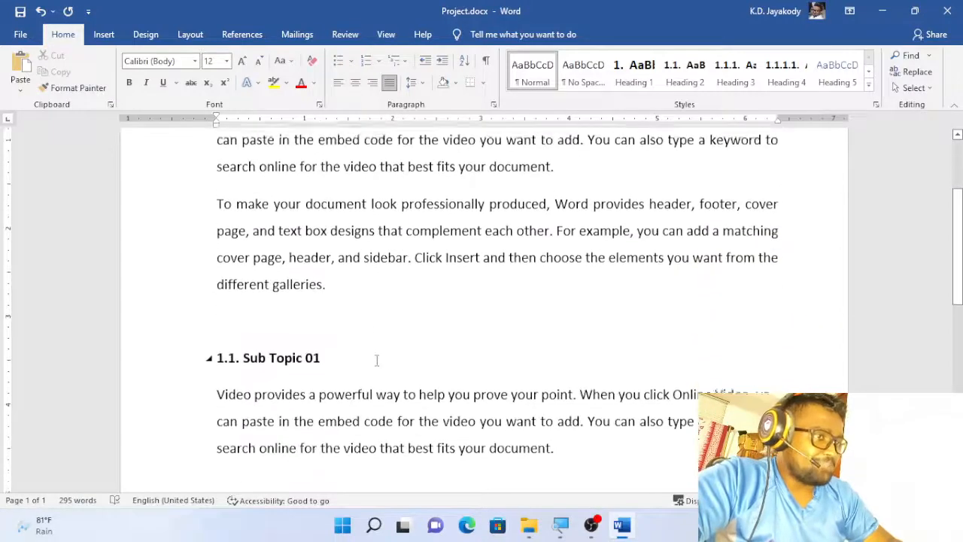
pyautogui.scroll(1, 377, 363)
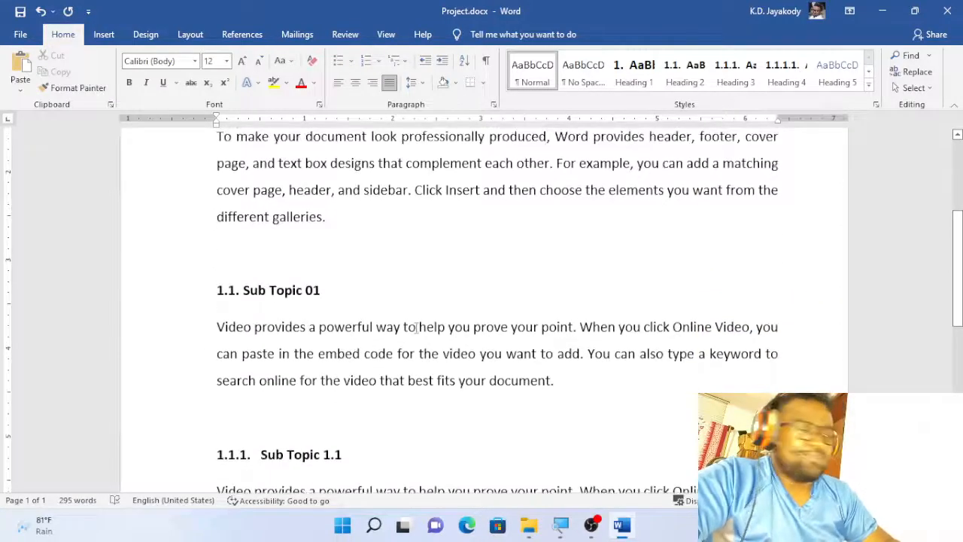
pyautogui.scroll(5, 416, 327)
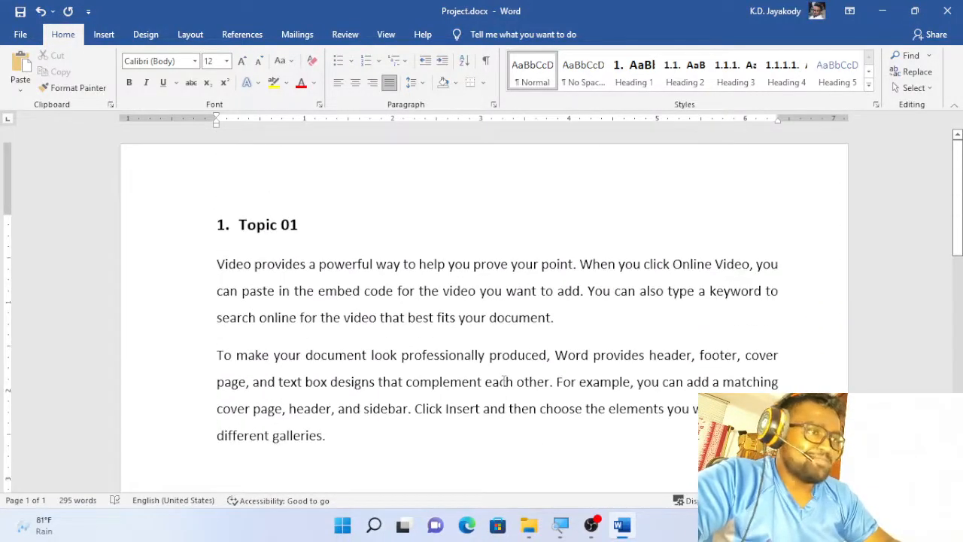
pyautogui.scroll(-2, 504, 382)
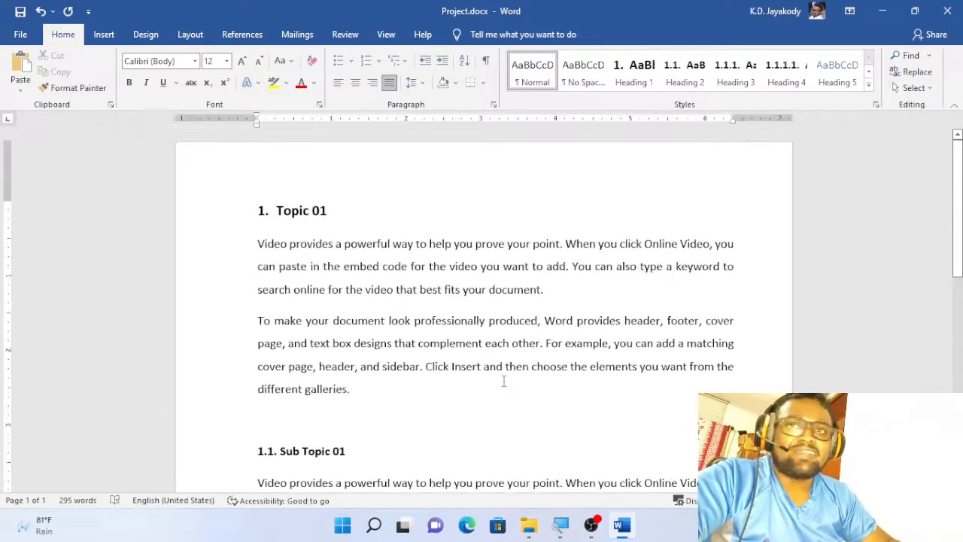
pyautogui.scroll(-1, 504, 381)
pyautogui.scroll(-2, 504, 380)
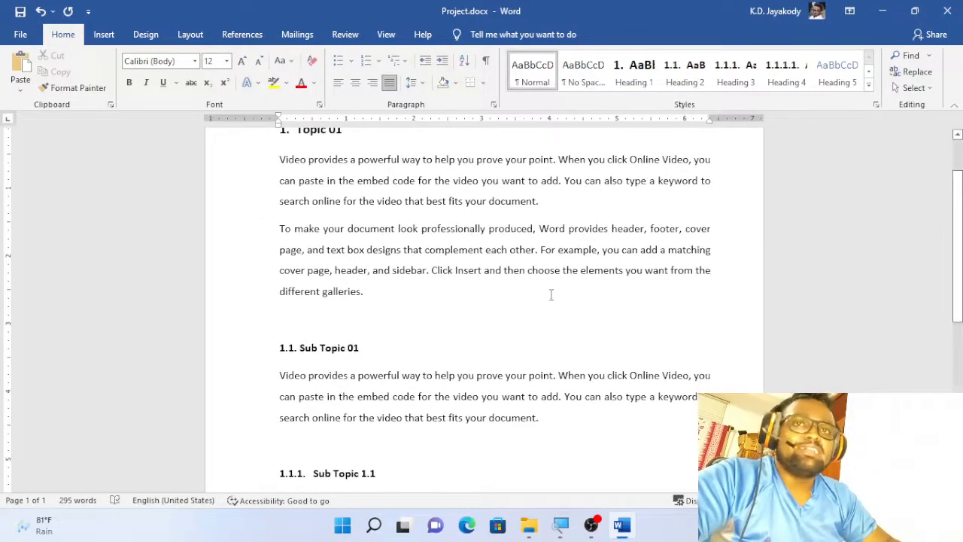
pyautogui.scroll(-8, 551, 295)
pyautogui.scroll(6, 551, 295)
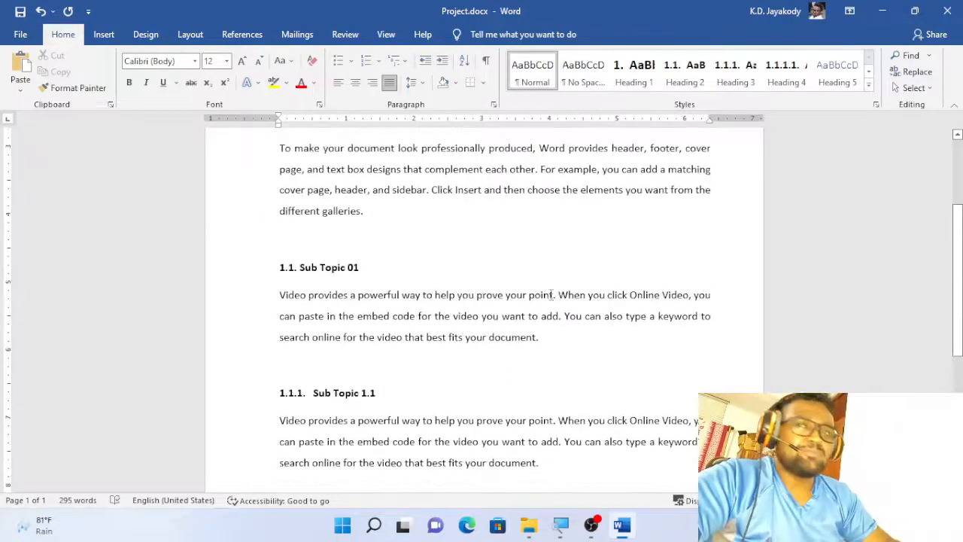
pyautogui.scroll(-4, 551, 295)
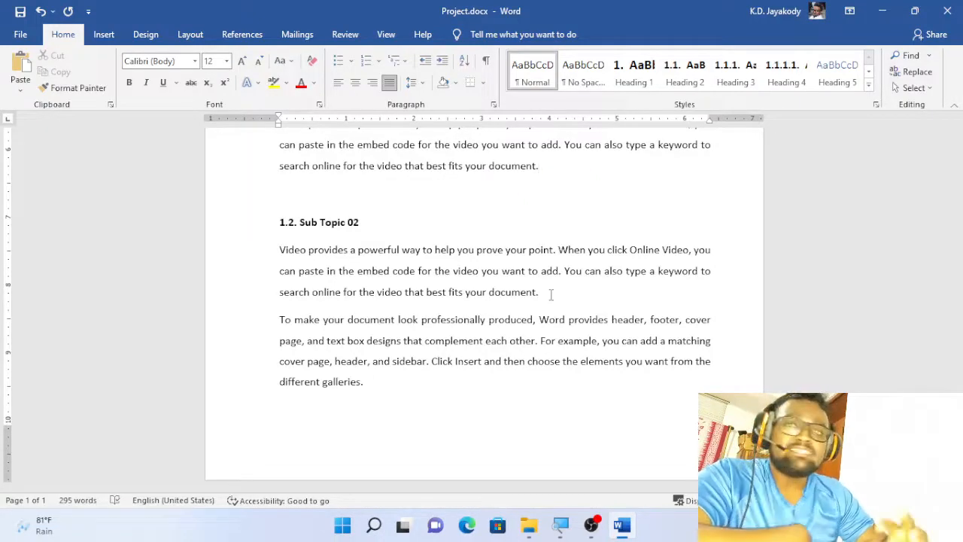
pyautogui.scroll(10, 551, 295)
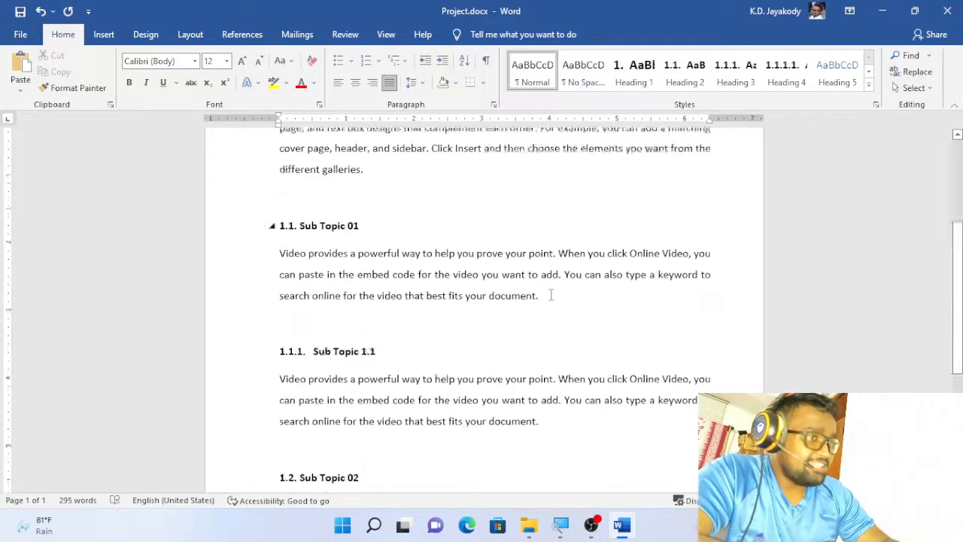
pyautogui.scroll(-8, 551, 295)
pyautogui.scroll(-2, 551, 295)
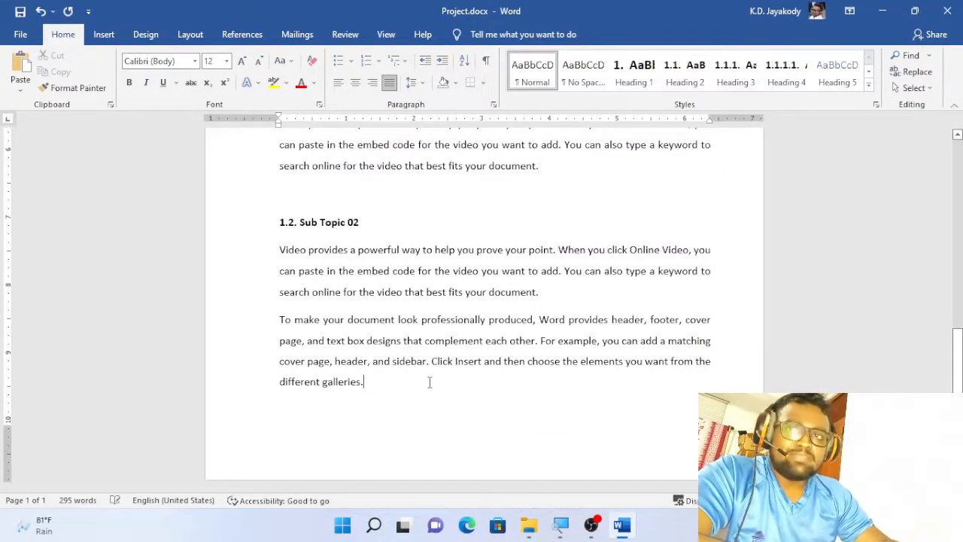
pyautogui.press('Return')
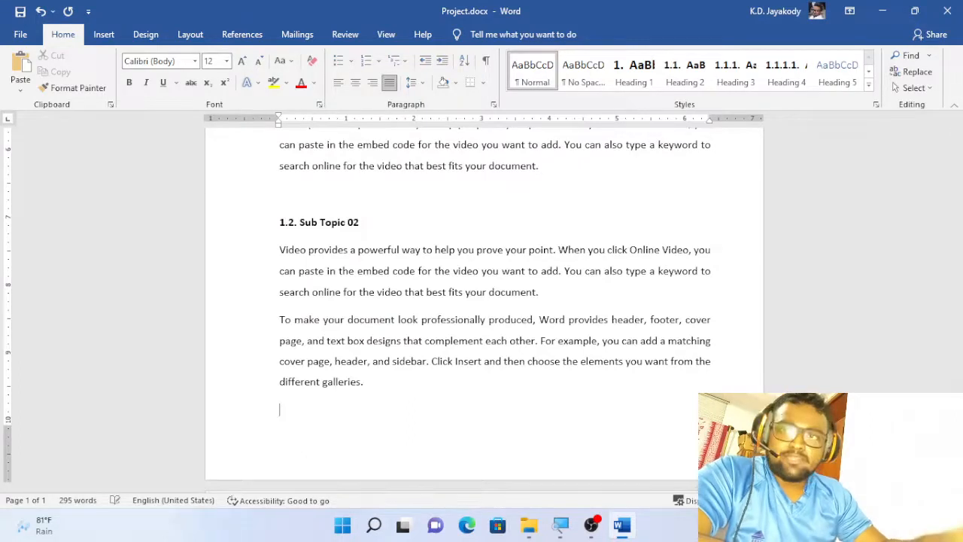
pyautogui.press('Return')
pyautogui.press('BackSpace')
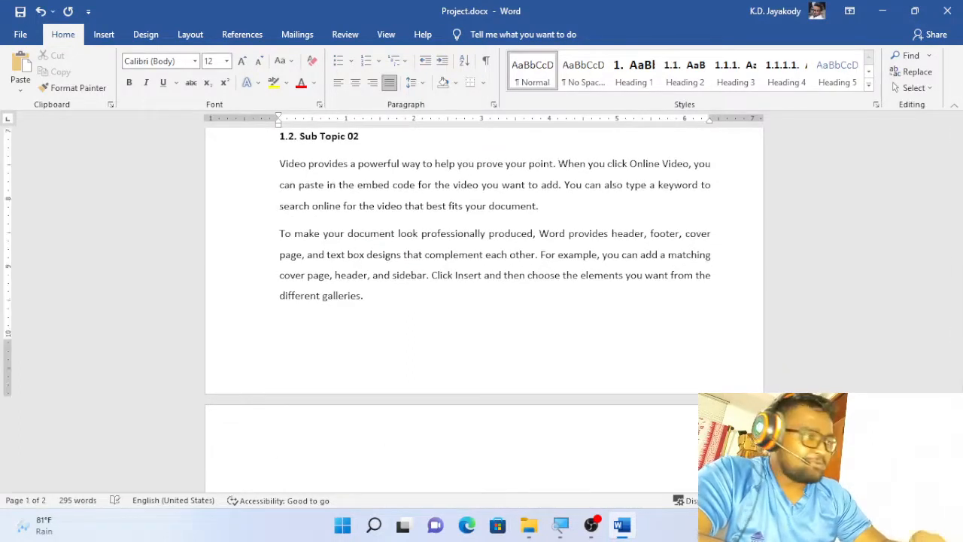
pyautogui.press('BackSpace')
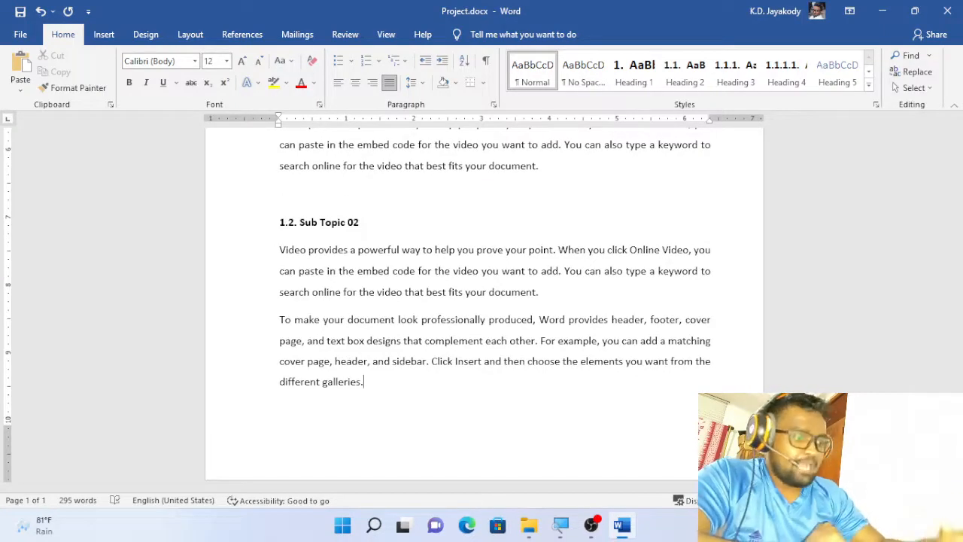
# - Add blank lines after the last paragraph of "Sub Topic 02" until the cursor reaches a second page
pyautogui.press('Return')
pyautogui.press('Return')
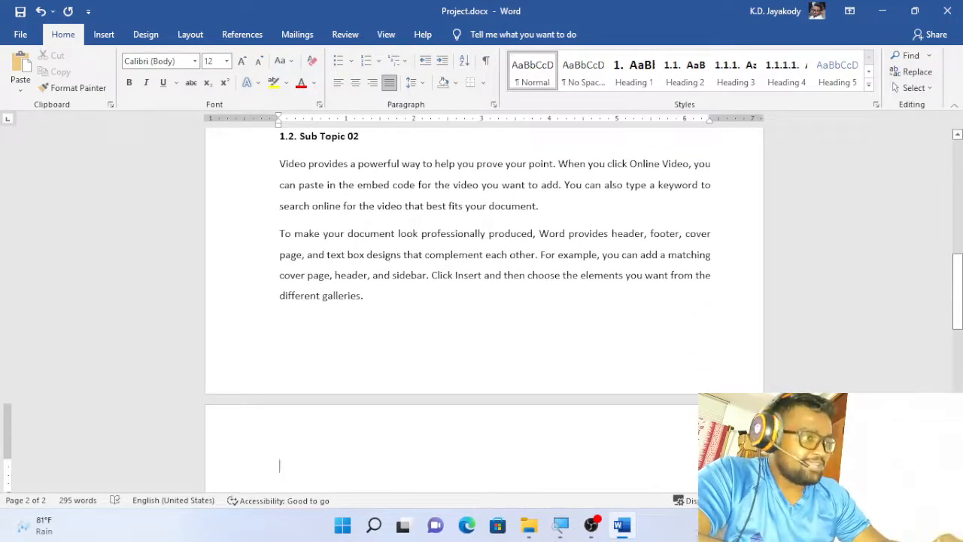
pyautogui.press('BackSpace')
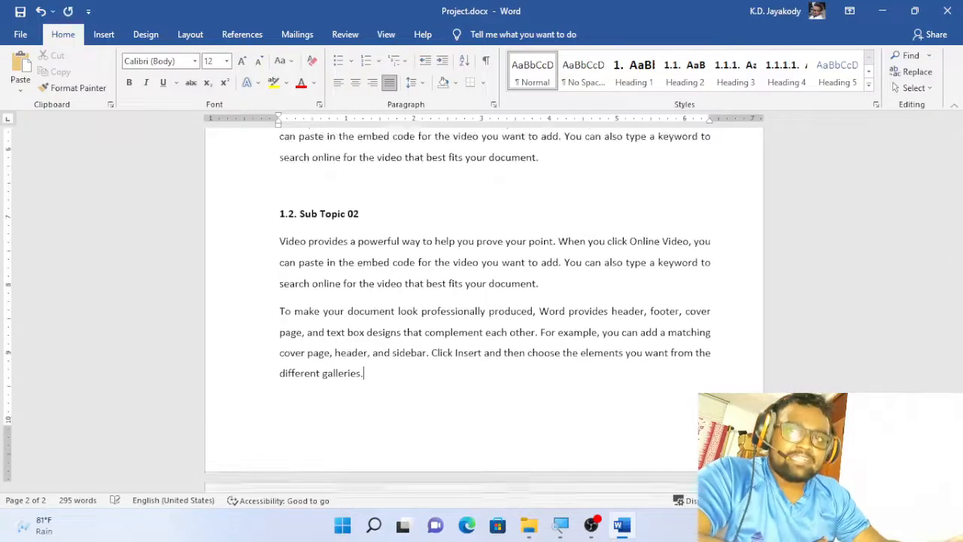
pyautogui.press('Return')
# - Append "sdsad hjsasd ad asd asdsa das asdj asd ajsajsdbjasdas jasd as" to the first body paragraph under "Sub Topic 02"
pyautogui.scroll(2, 549, 271)
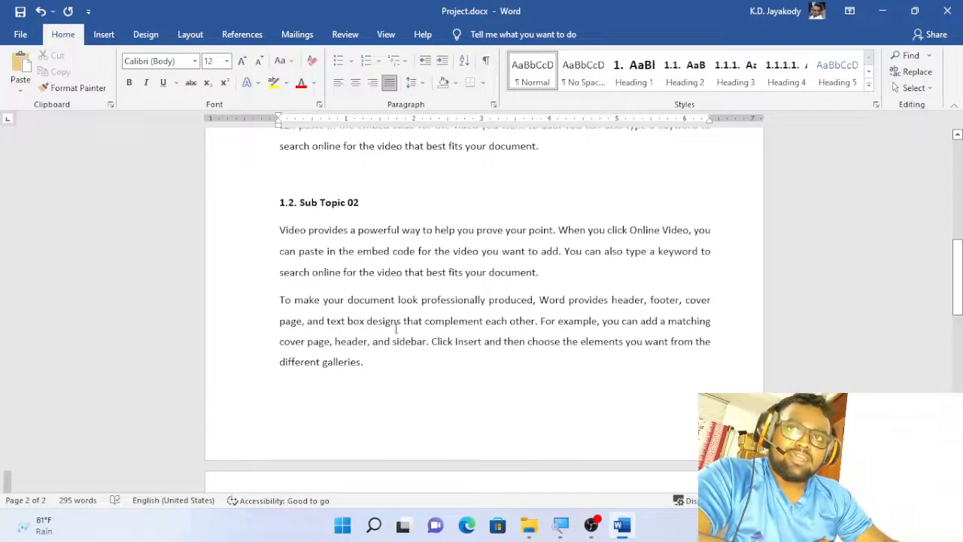
pyautogui.click(549, 271)
pyautogui.scroll(-2, 548, 271)
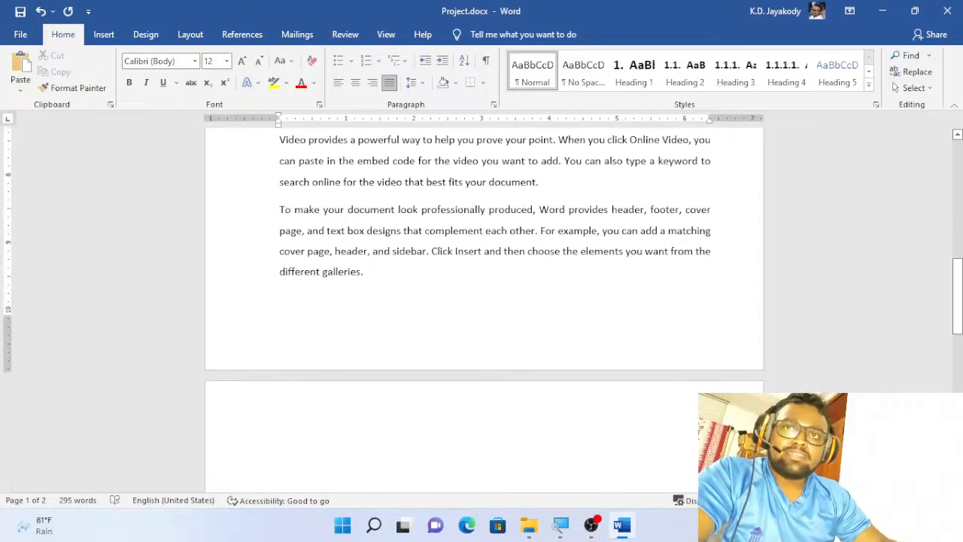
pyautogui.write('sdsad hjsasd ad asd asdsa')
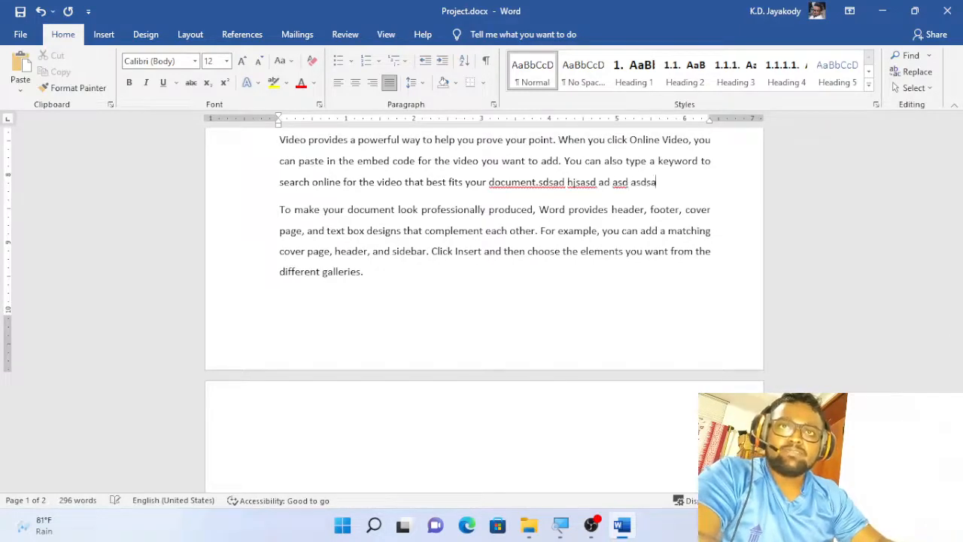
pyautogui.write(' das asdj asd ajsajsdbjasdas jasd as')
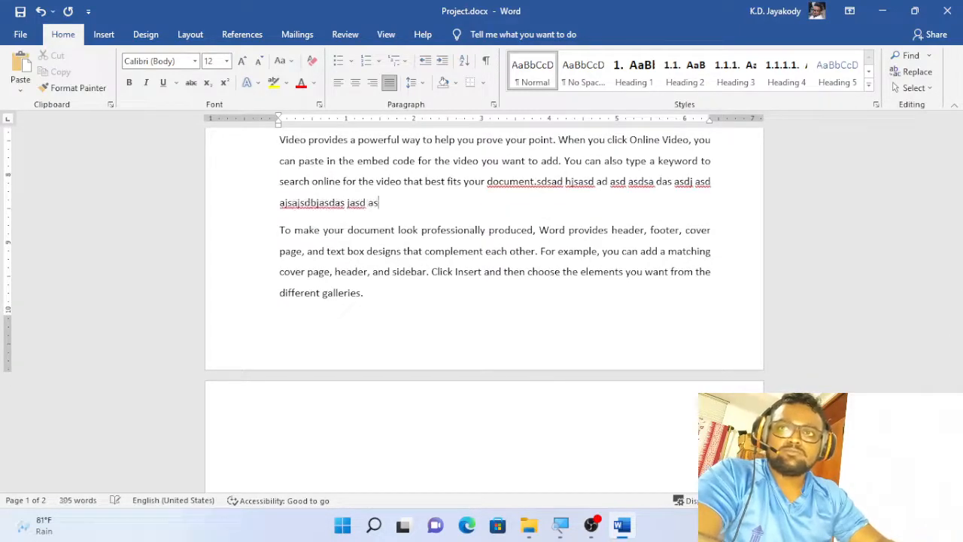
pyautogui.scroll(-3, 396, 345)
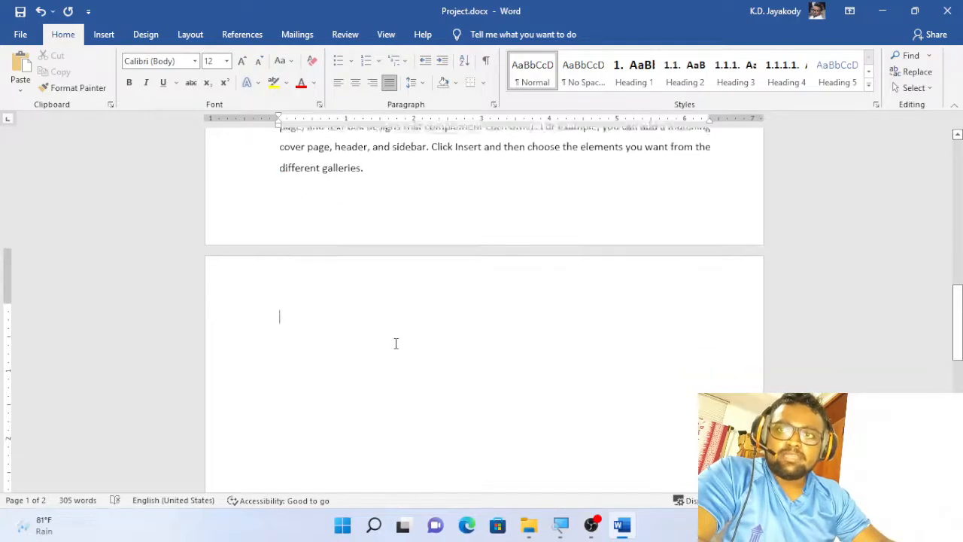
# - Try removing and re-adding the blank line on the second page, and undo that test together with the filler text
pyautogui.press('BackSpace')
pyautogui.press('Return')
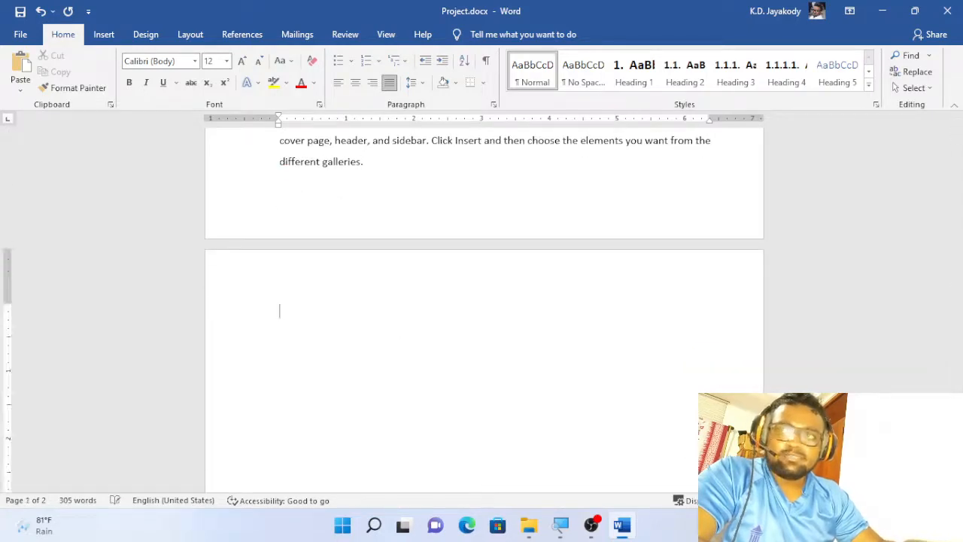
pyautogui.press('BackSpace')
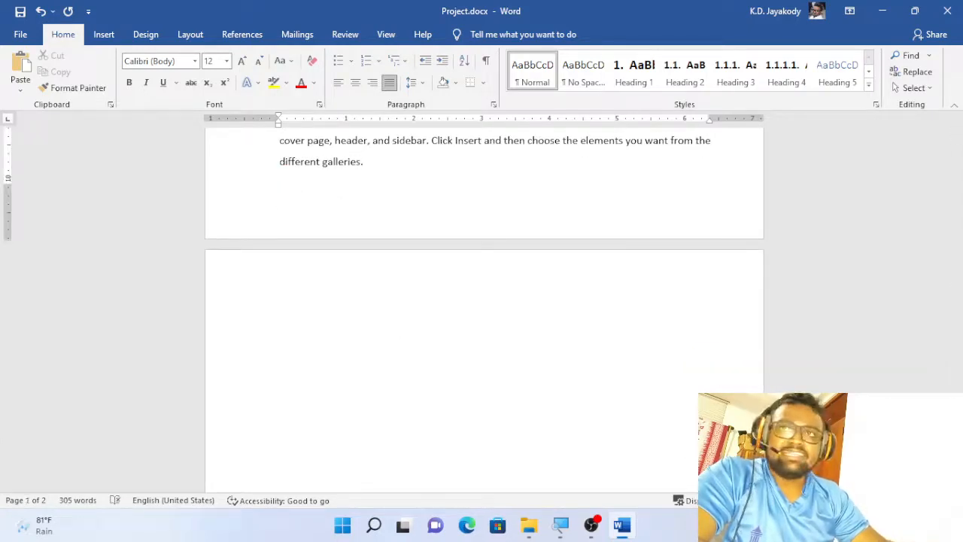
pyautogui.scroll(2, 482, 310)
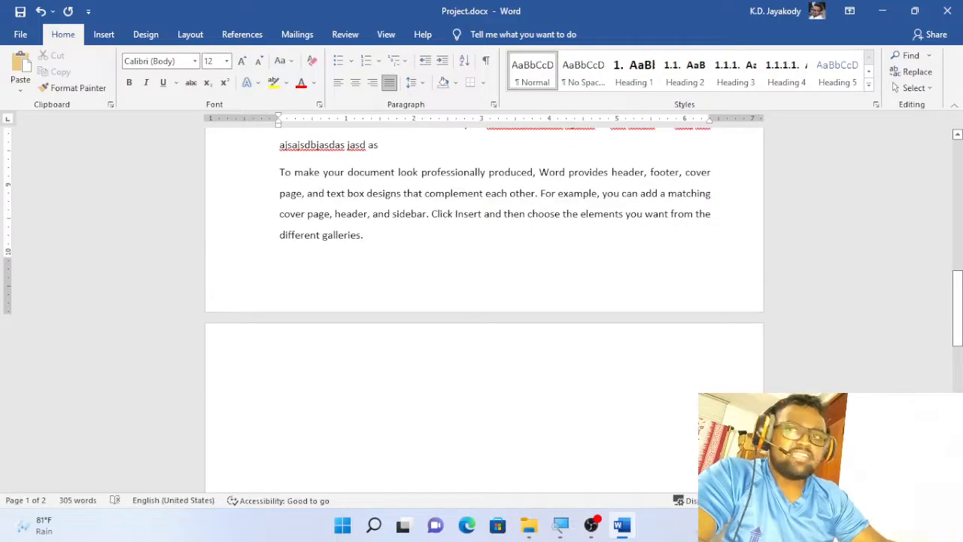
pyautogui.hotkey('ctrl', 'z')
pyautogui.hotkey('ctrl', 'z')
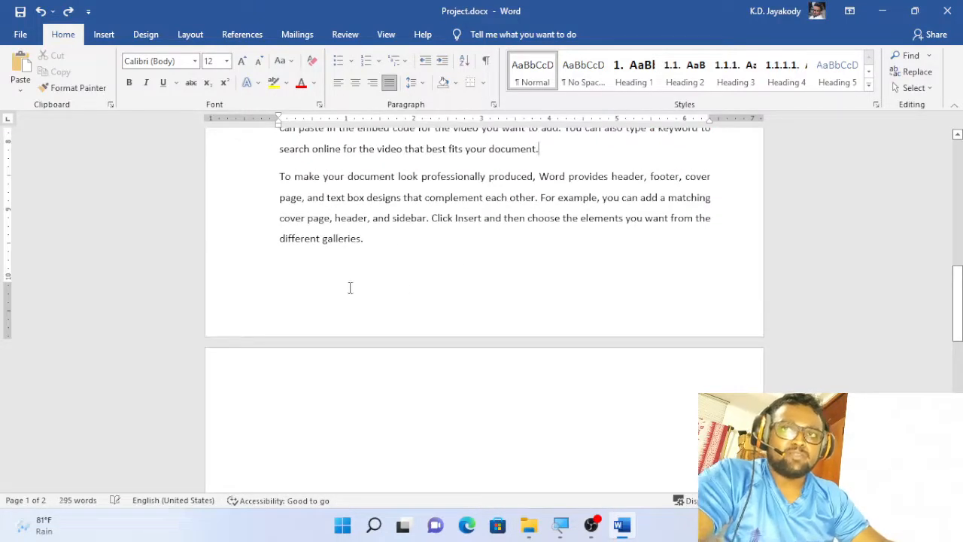
# - Add blank lines after the last paragraph until the second page, and enter "Sdahbdsgd dasdad asda as sda" there
pyautogui.click(371, 273)
pyautogui.click(392, 230)
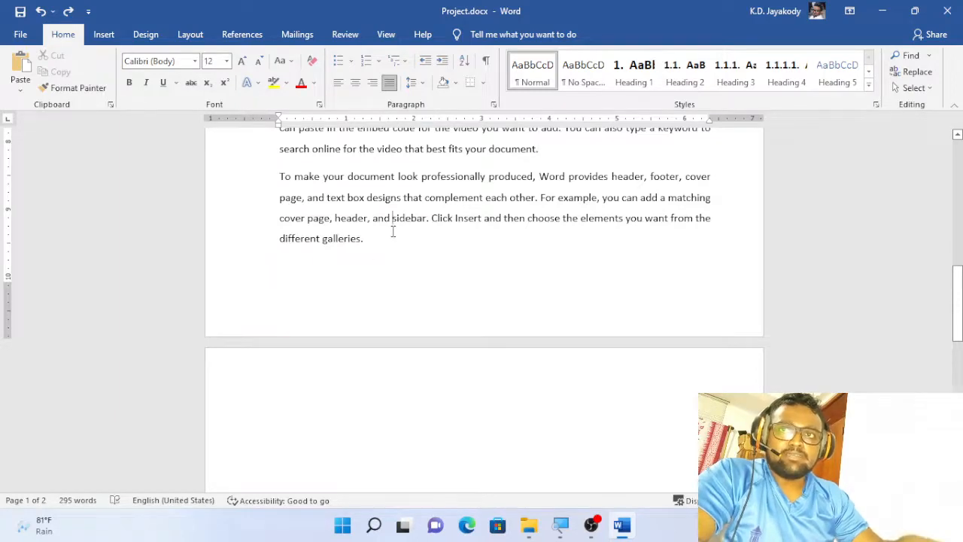
pyautogui.press('Return')
pyautogui.press('BackSpace')
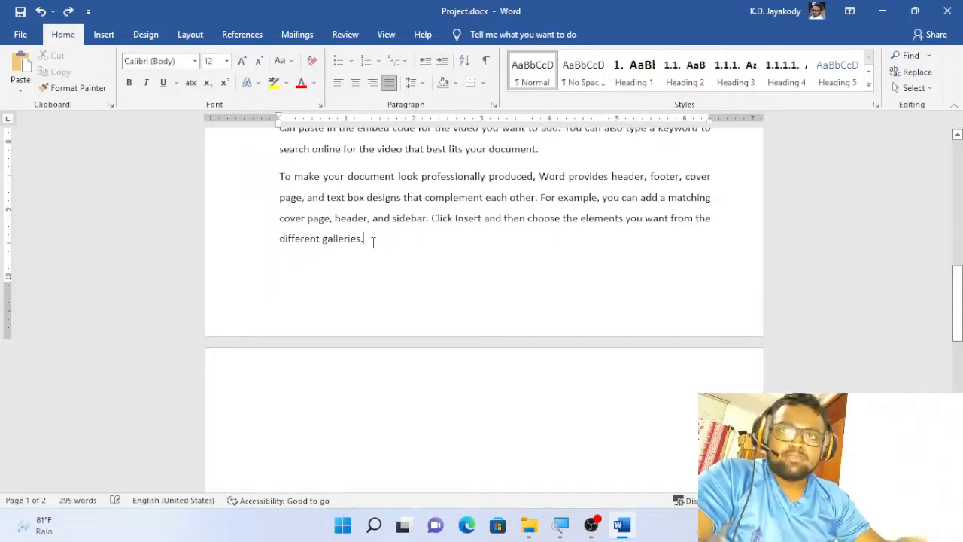
pyautogui.hotkey('ctrl', 'Return')
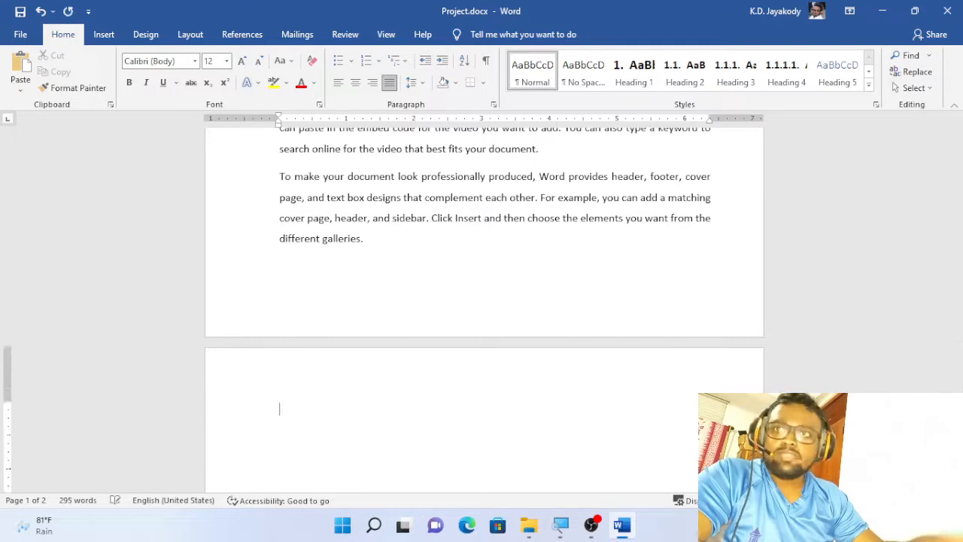
pyautogui.write('sdahbdsgd da')
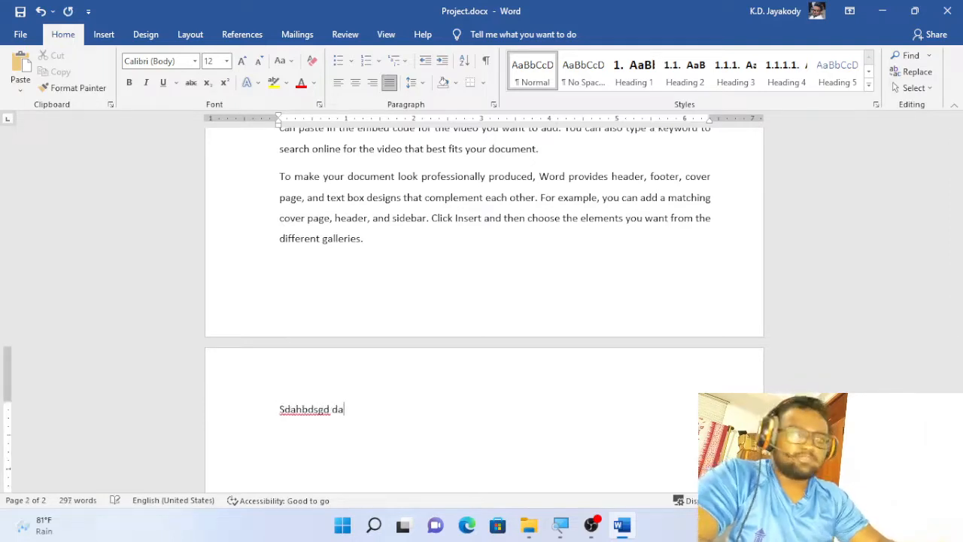
pyautogui.write('sdad asda as sda')
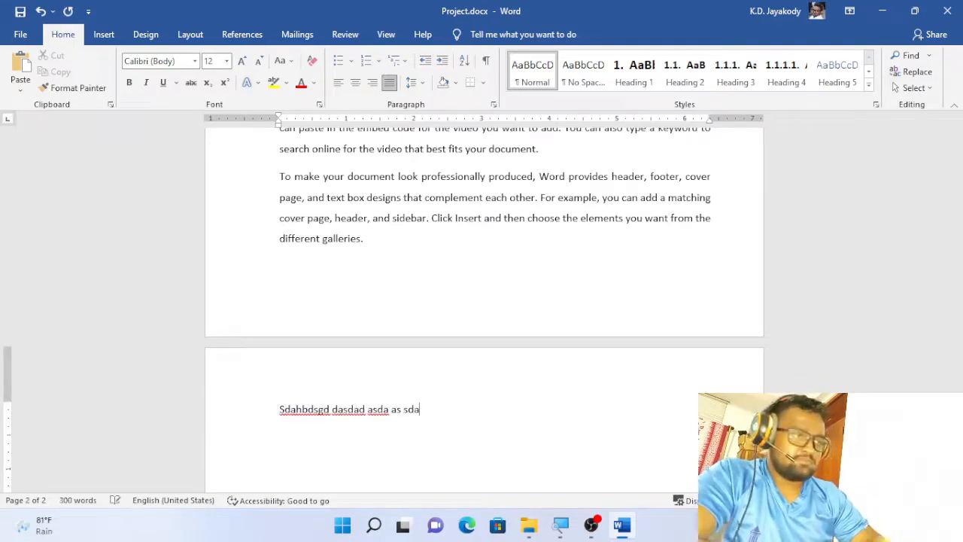
# - Append "Shb dabdabhjbd ah dbhjbsh jbhjbhjbsh dbadj" to the first body paragraph under "Sub Topic 02"
pyautogui.scroll(1, 495, 151)
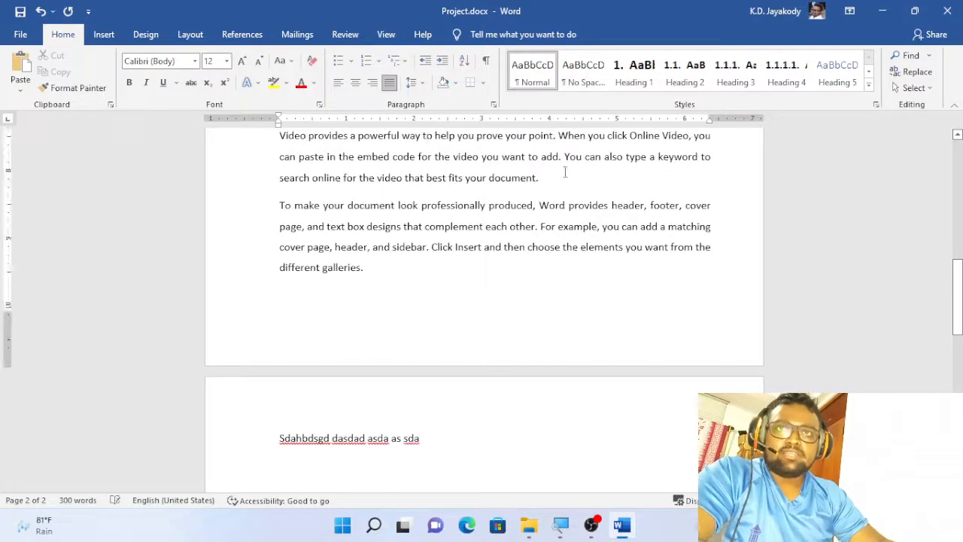
pyautogui.write('Shb dabdabhjbd ah dbhjbsh j')
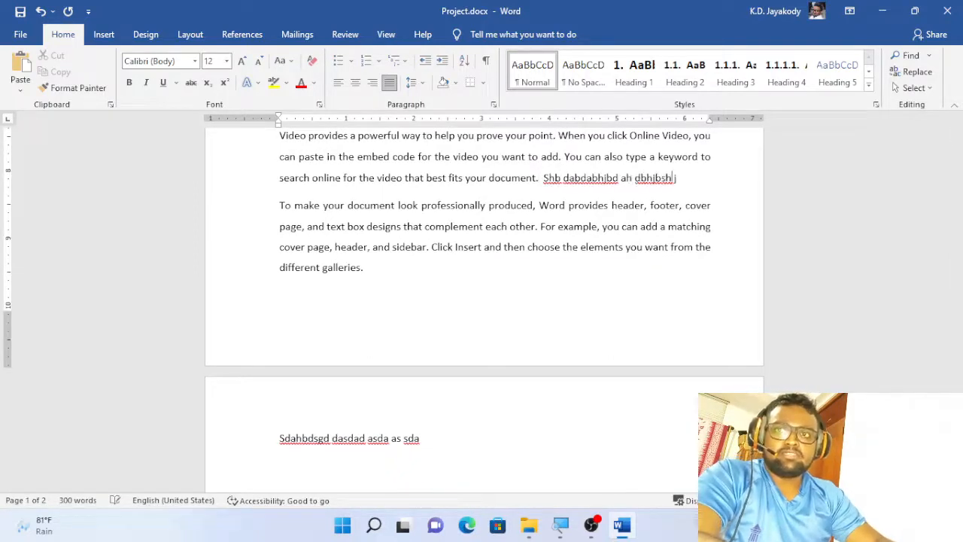
pyautogui.write('bhjbhjbsh dbadj')
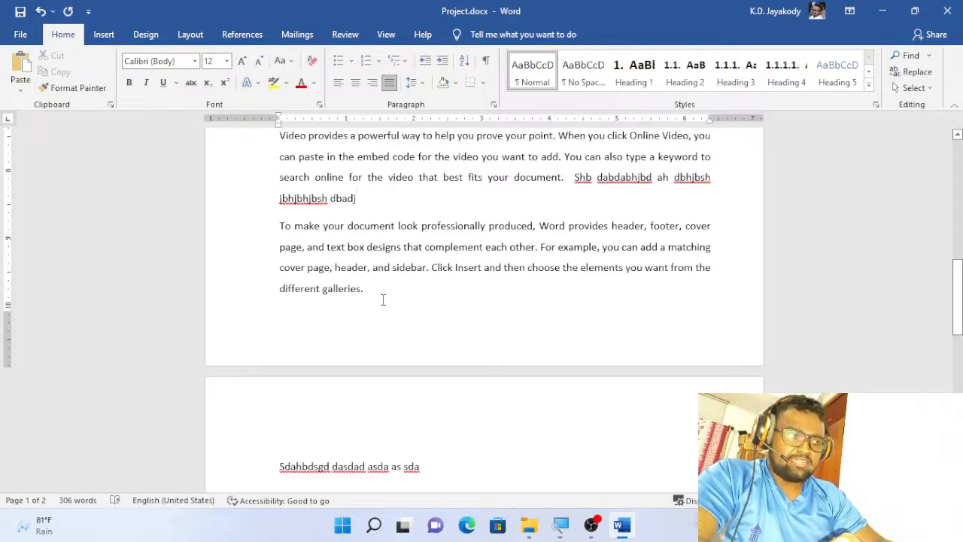
# - Delete the filler line on the second page together with the blank lines between it and the last paragraph
pyautogui.click(403, 434)
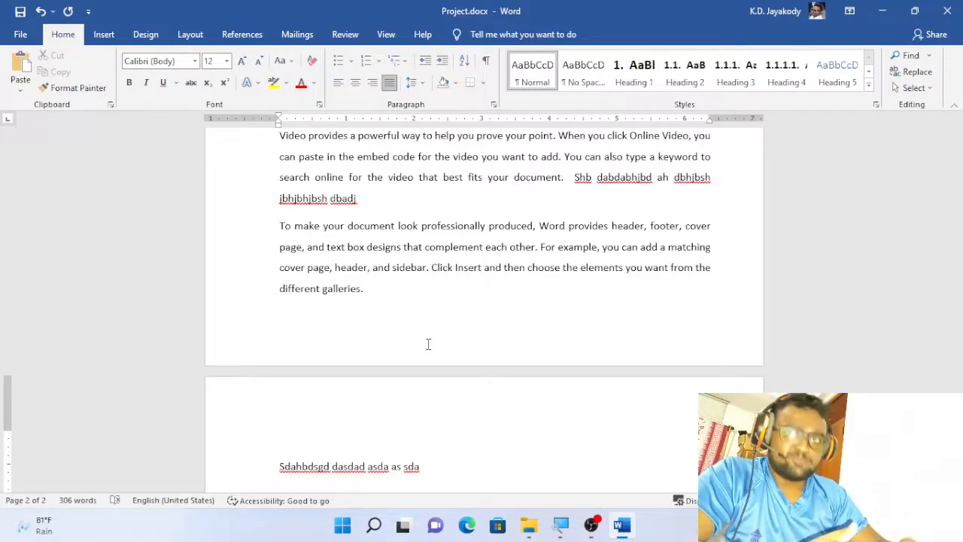
pyautogui.scroll(1, 428, 344)
pyautogui.scroll(-3, 428, 344)
pyautogui.moveTo(423, 404); pyautogui.dragTo(357, 252)
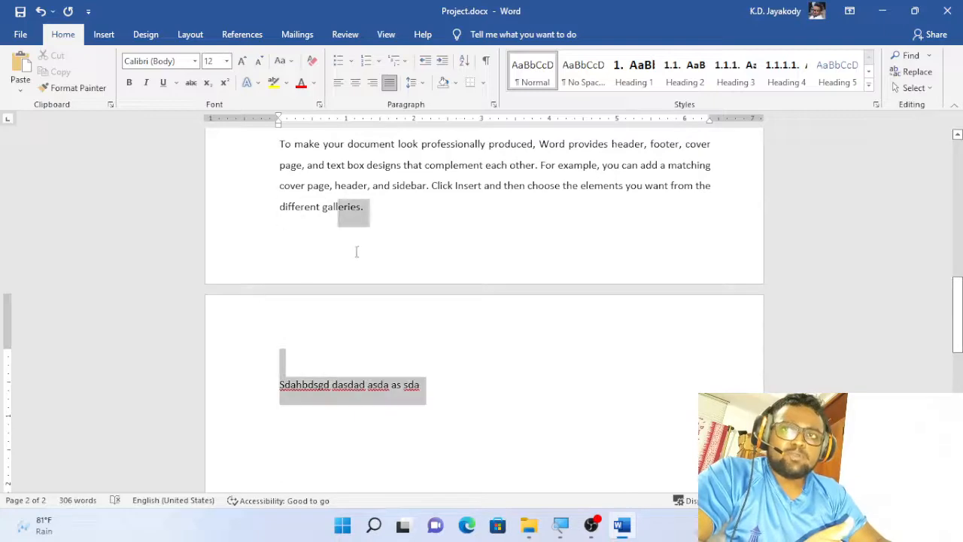
pyautogui.press('BackSpace')
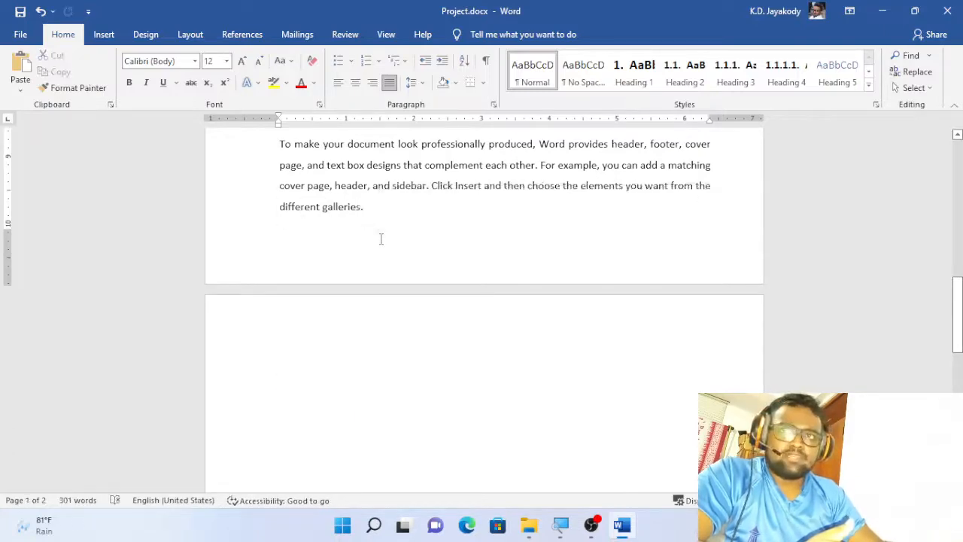
pyautogui.scroll(2, 381, 239)
pyautogui.hotkey('ctrl', 'Return')
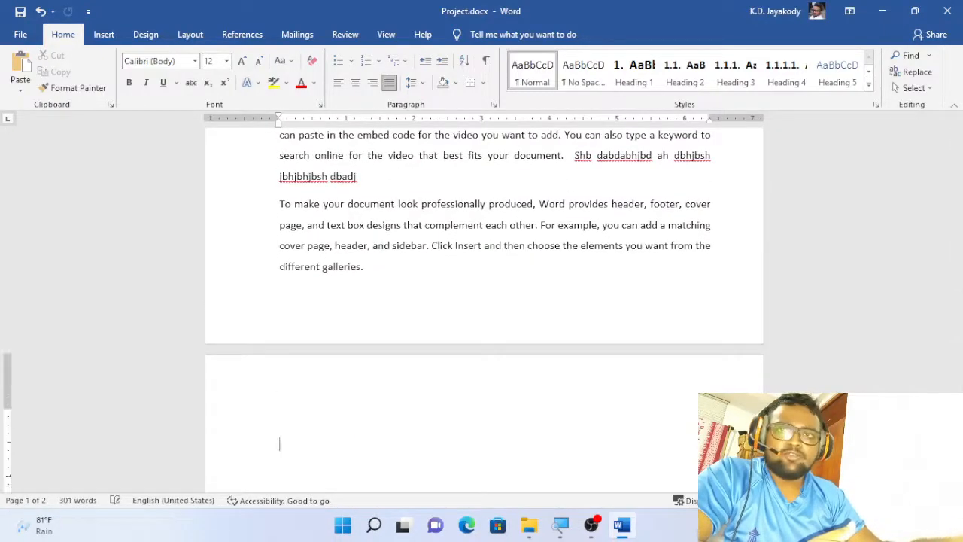
pyautogui.press('BackSpace')
pyautogui.press('BackSpace')
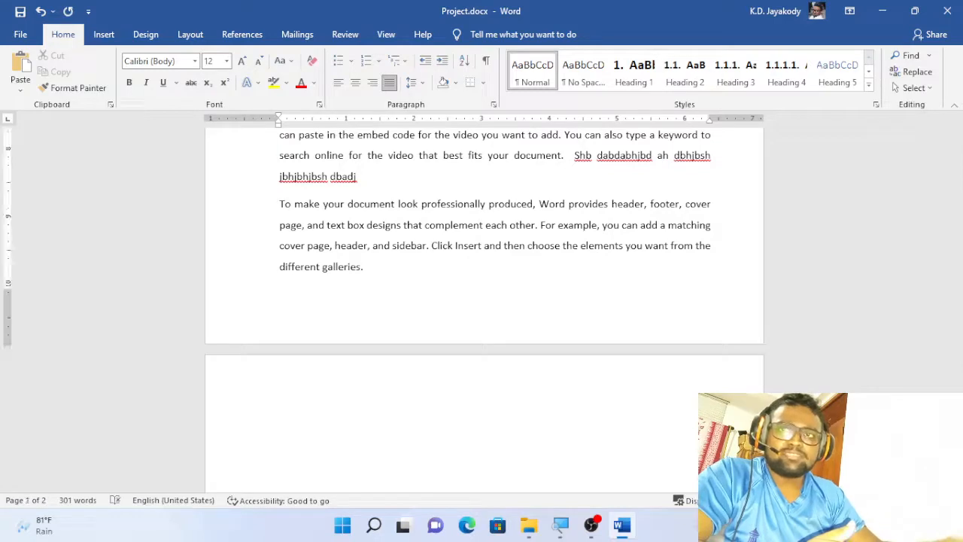
# - Delete the filler text at the end of the first body paragraph under "Sub Topic 02"
pyautogui.scroll(3, 484, 226)
pyautogui.moveTo(405, 242); pyautogui.dragTo(584, 222)
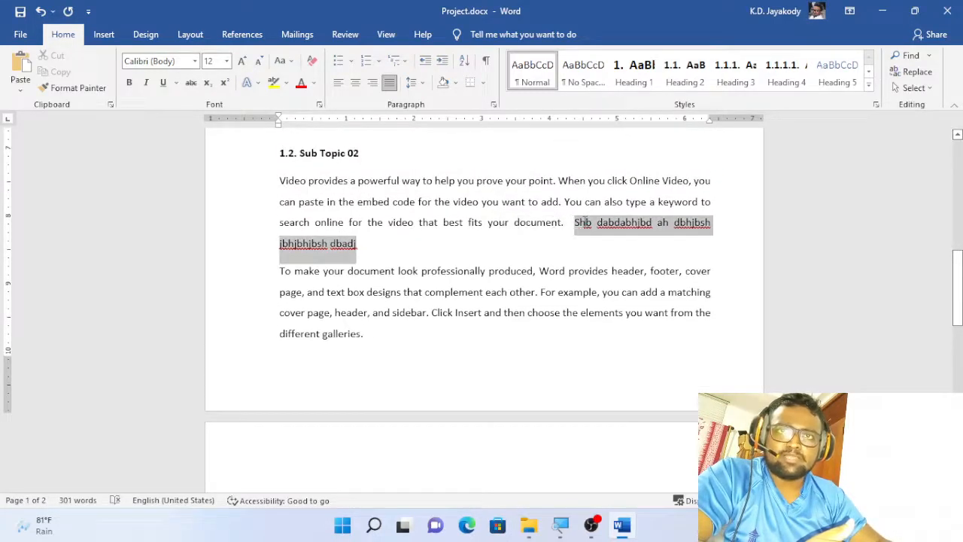
pyautogui.press('BackSpace')
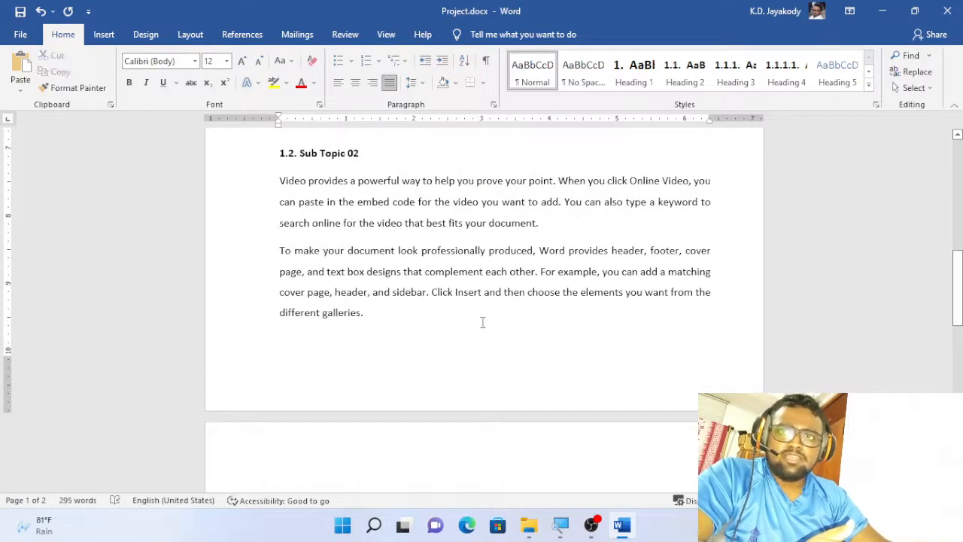
pyautogui.click(451, 323)
pyautogui.press('Return')
pyautogui.press('Return')
pyautogui.press('BackSpace')
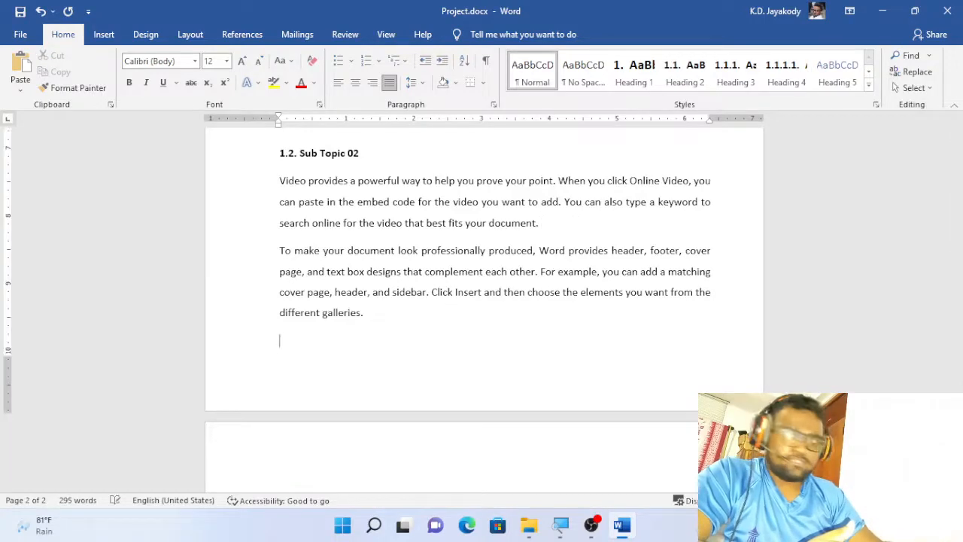
pyautogui.press('BackSpace')
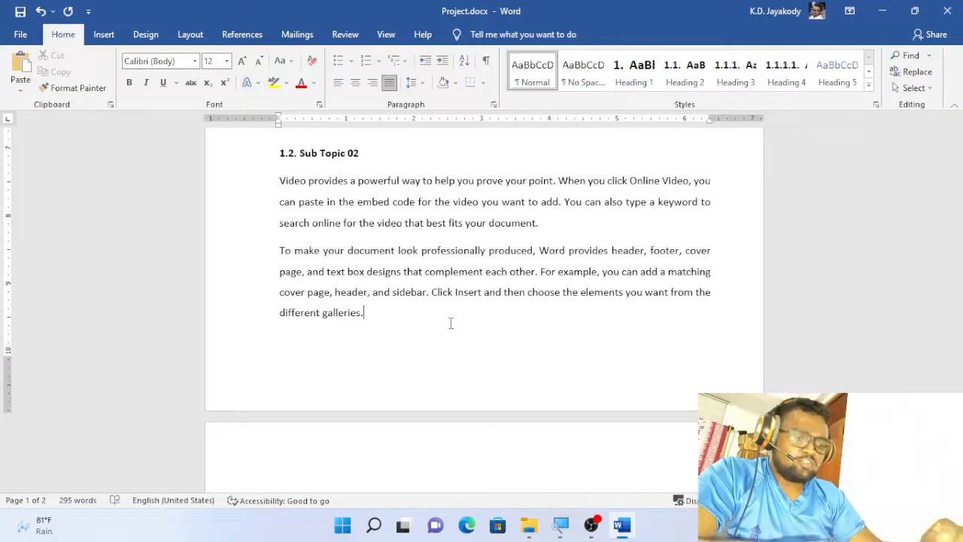
# - Insert a page break after the last paragraph of "Sub Topic 02" and enter "Hello, I am a tree." on the new page
pyautogui.hotkey('ctrl', 'Return')
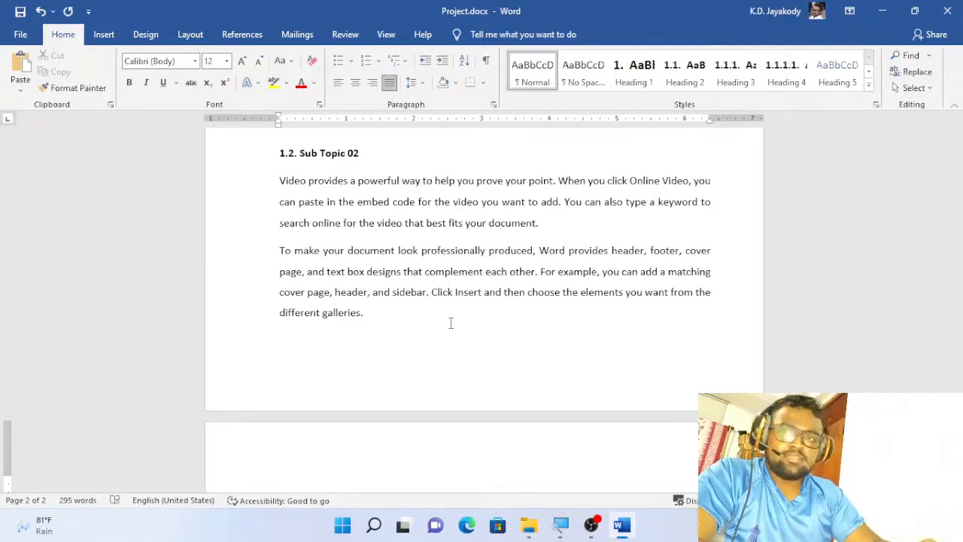
pyautogui.write('Hello')
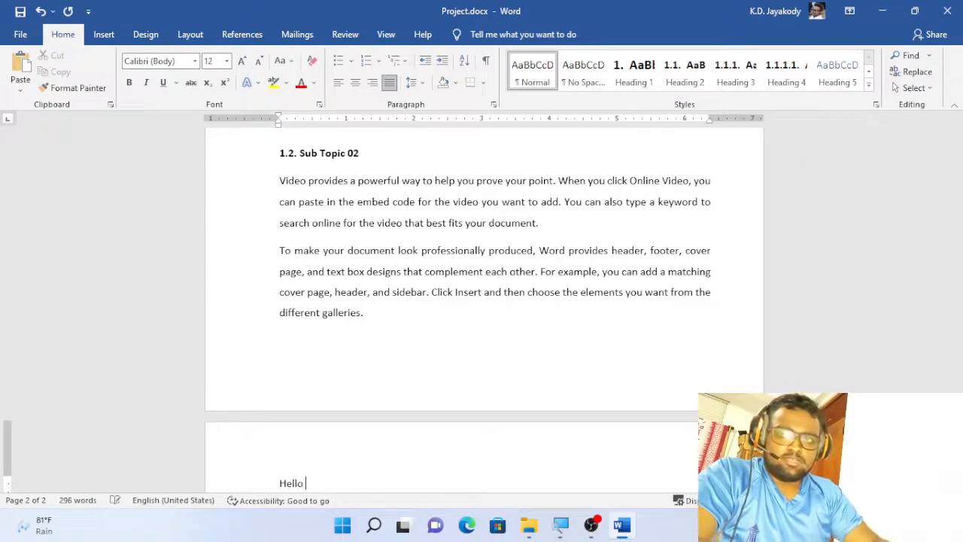
pyautogui.press('BackSpace')
pyautogui.write(', I am ')
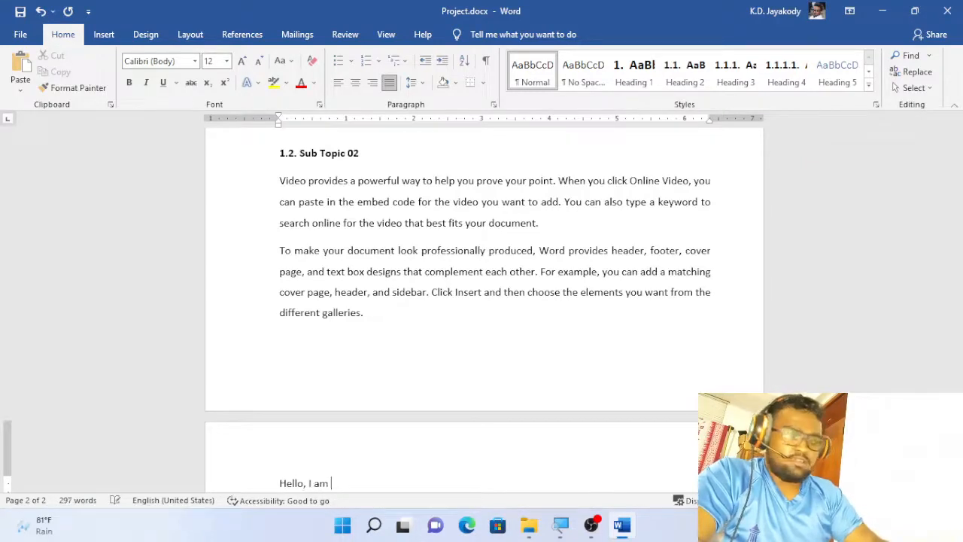
pyautogui.write('a tre')
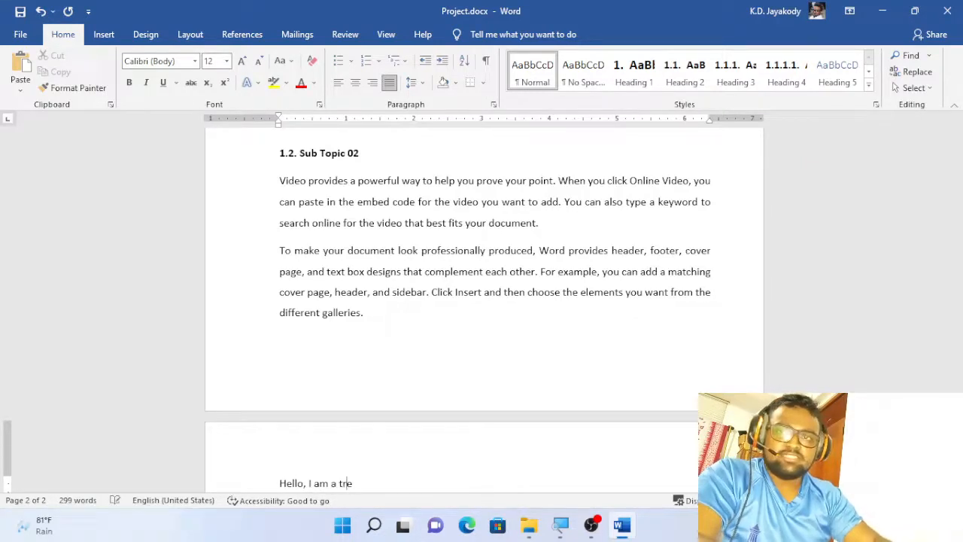
pyautogui.write('e.')
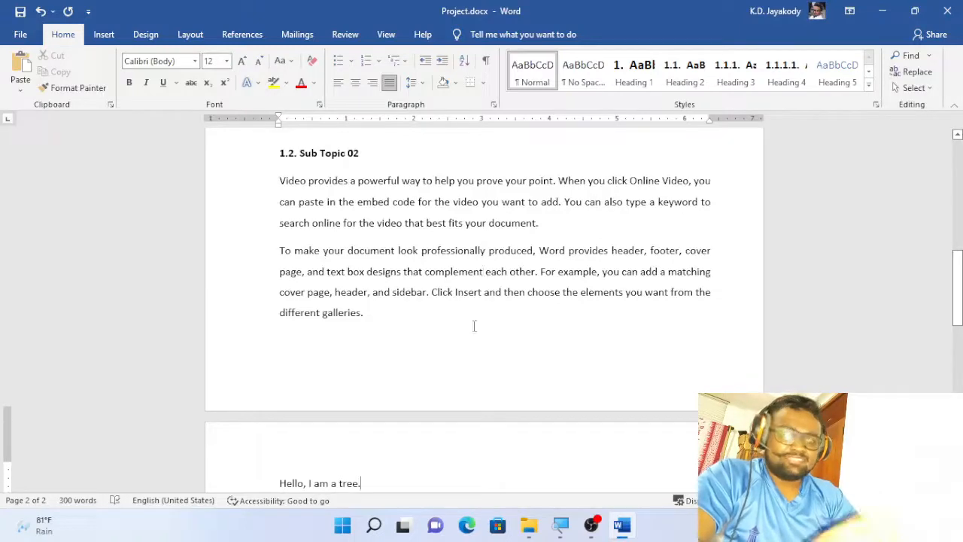
# - Append "Bsdhasdssd ssdsd sdsdjh sd ssajadsd sdhj" to the first body paragraph under "Sub Topic 02"
pyautogui.scroll(-1, 474, 325)
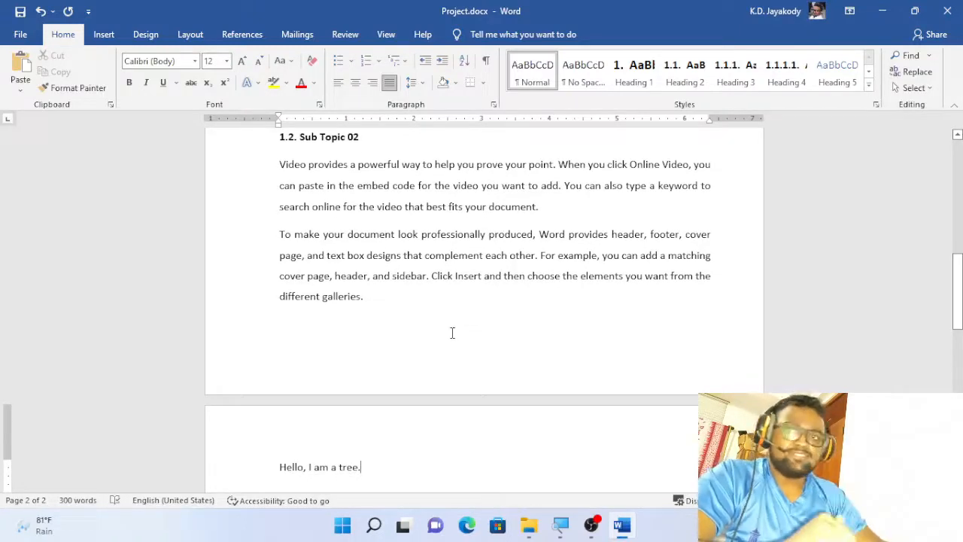
pyautogui.click(568, 201)
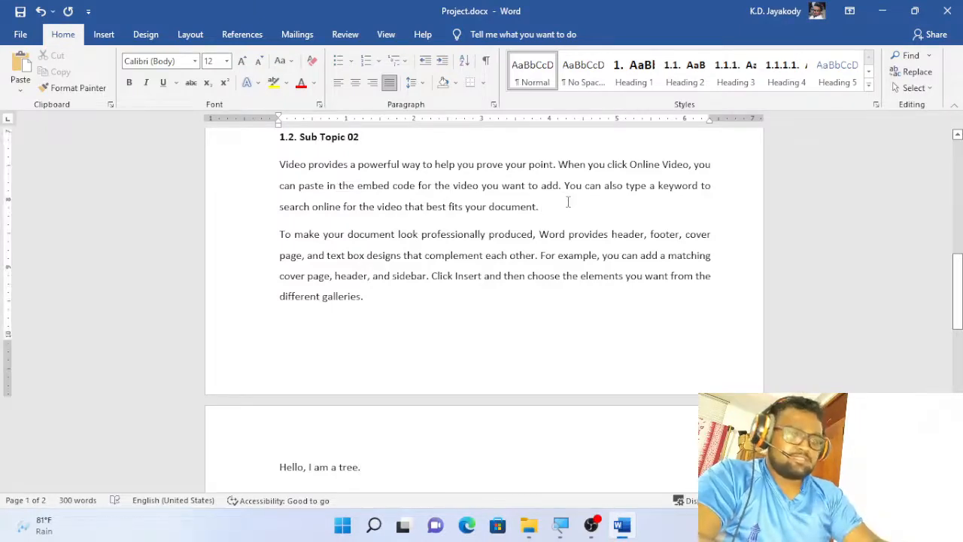
pyautogui.write('Bsdhasdssd ssd')
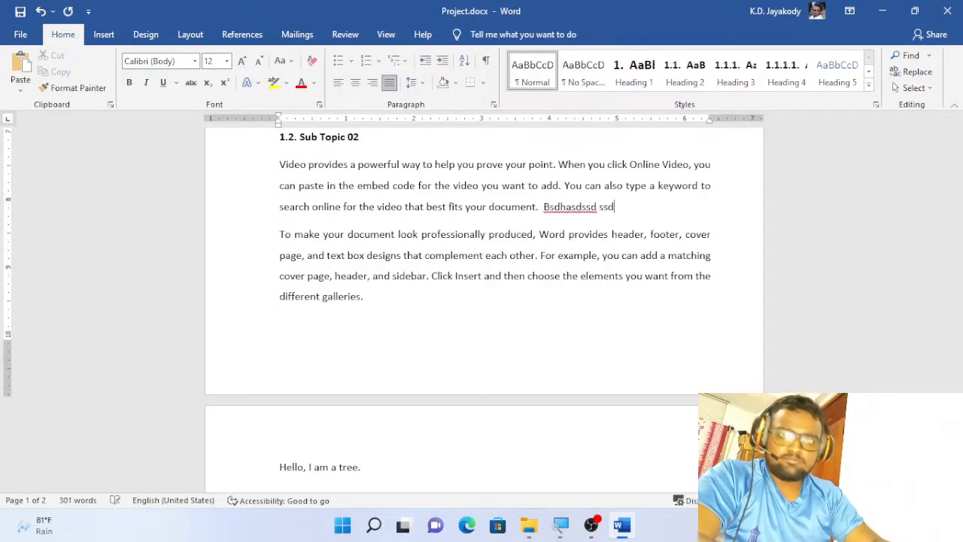
pyautogui.write('sd sdsdjh sd ssajadsd sdhj')
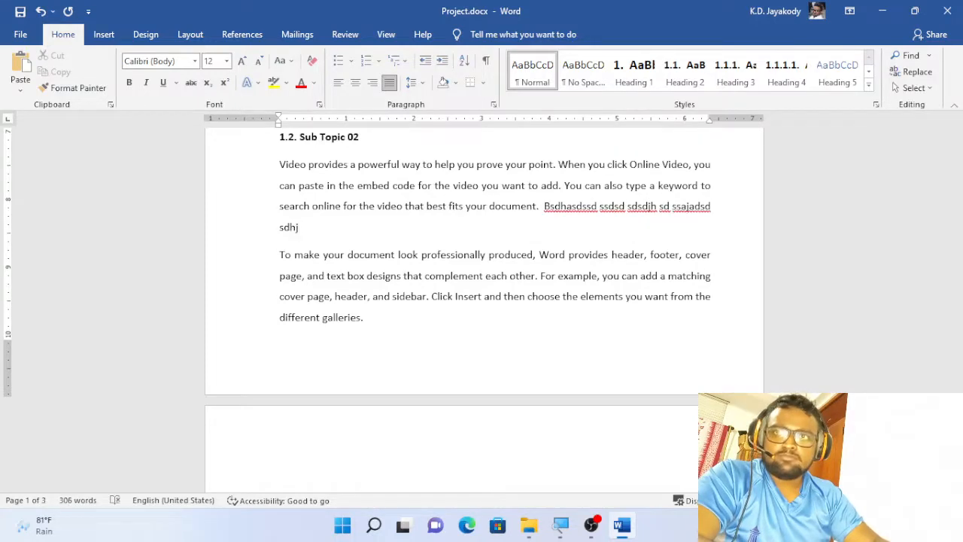
# - Examine the pages after "Sub Topic 02" to check where the page break places the "Hello, I am a tree." line
pyautogui.scroll(-8, 560, 282)
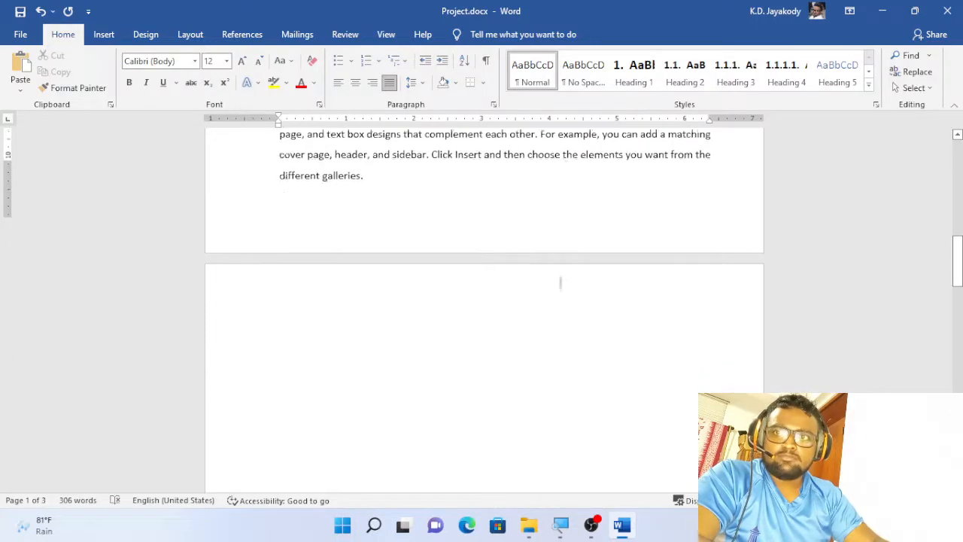
pyautogui.scroll(-4, 560, 282)
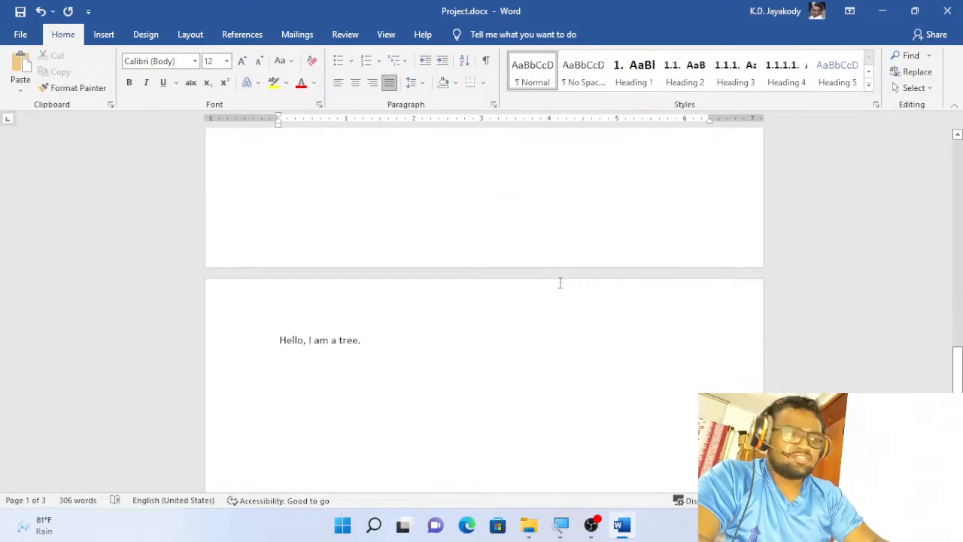
pyautogui.scroll(6, 560, 282)
pyautogui.scroll(4, 560, 283)
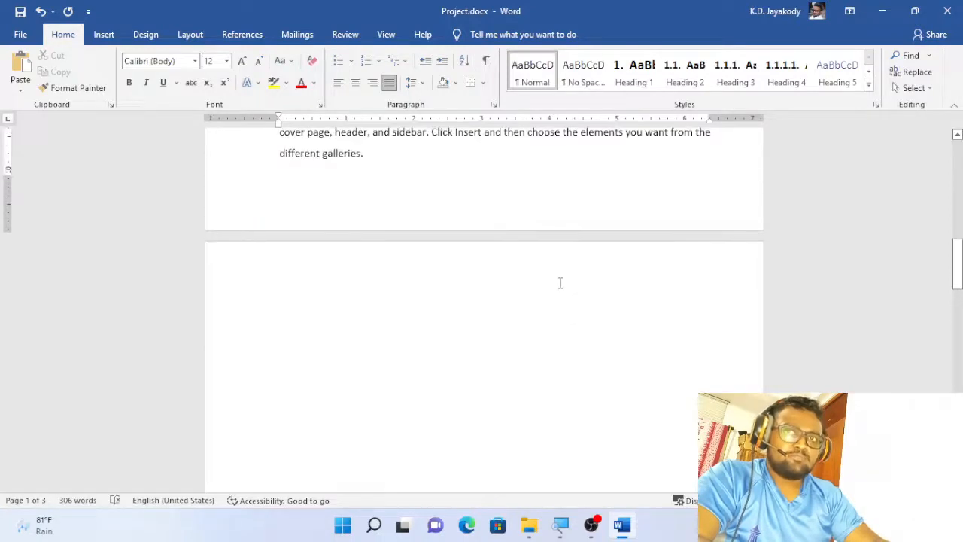
pyautogui.scroll(-3, 560, 282)
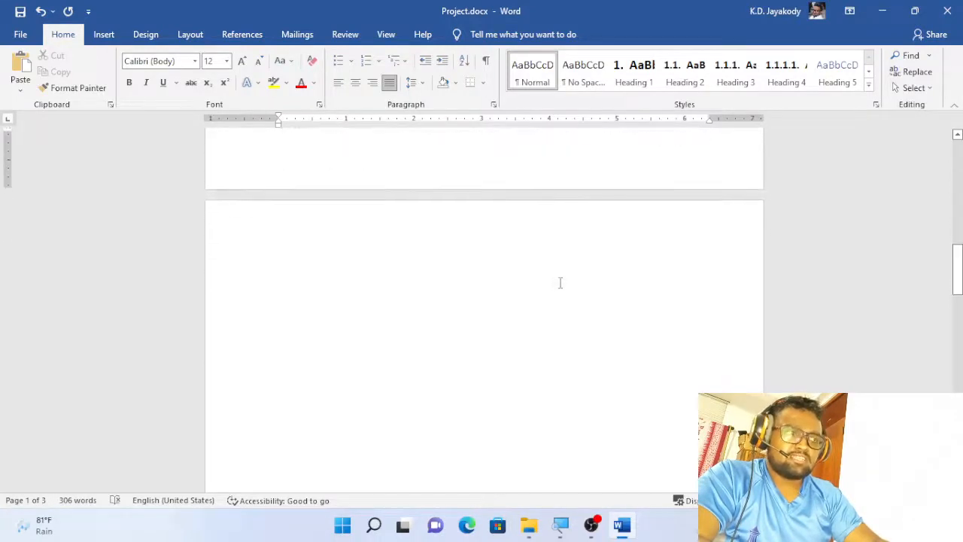
pyautogui.scroll(4, 560, 283)
pyautogui.scroll(-1, 560, 282)
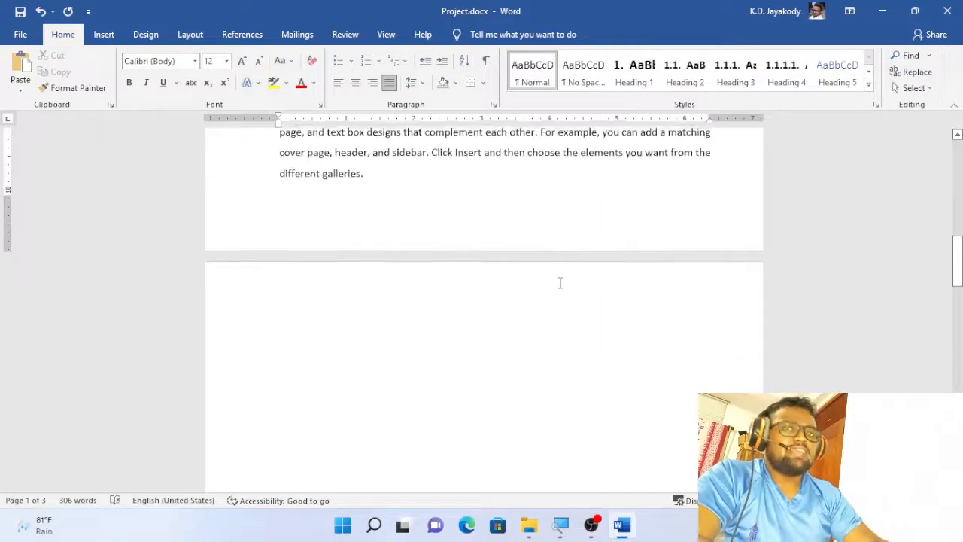
pyautogui.scroll(3, 560, 282)
# - Extend the filler text in the first body paragraph under "Sub Topic 02" with random letters until the last paragraph flows onto the next page
pyautogui.write('s h')
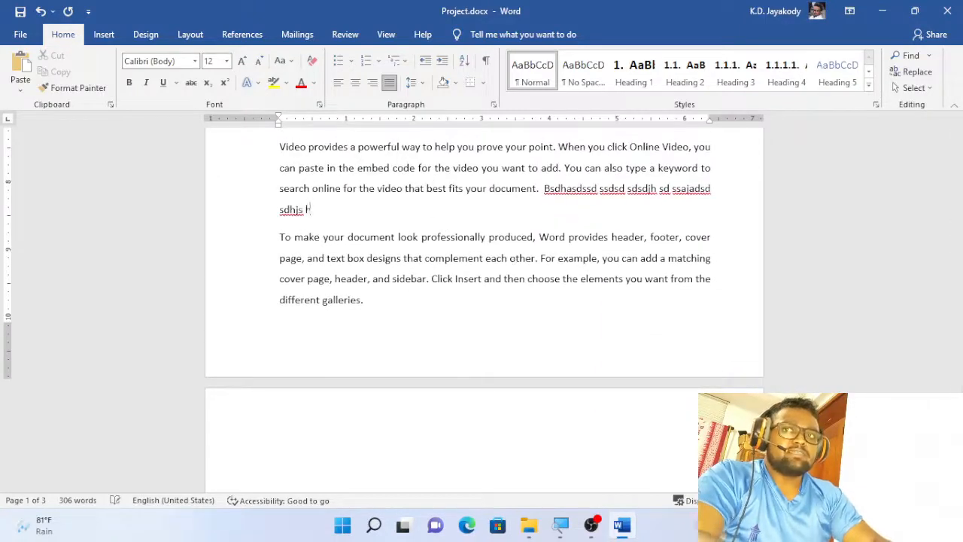
pyautogui.write(' bh dbsab dahdba jsbsj hshdbsh hdb asds')
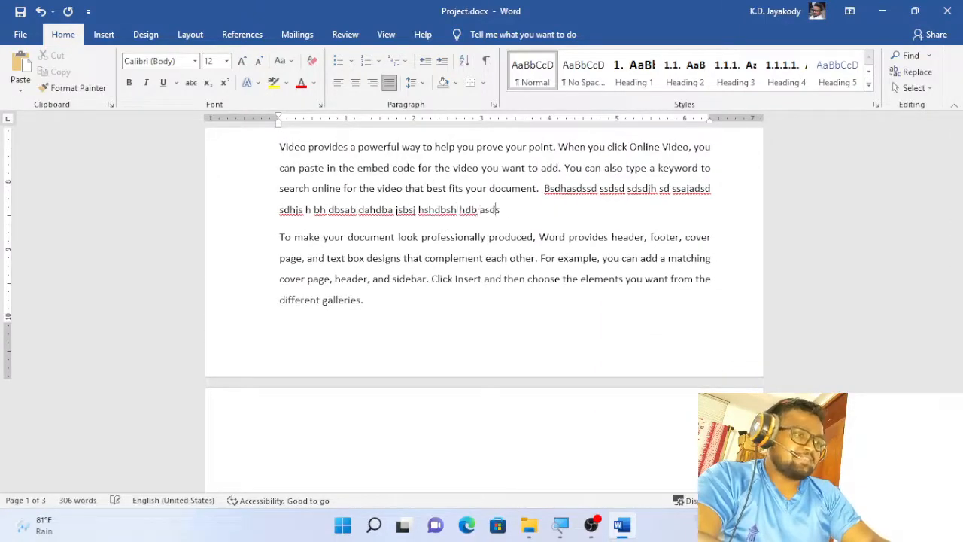
pyautogui.write('a dsd asjbajhdbhj bsjbahd bahjdba jbs hj')
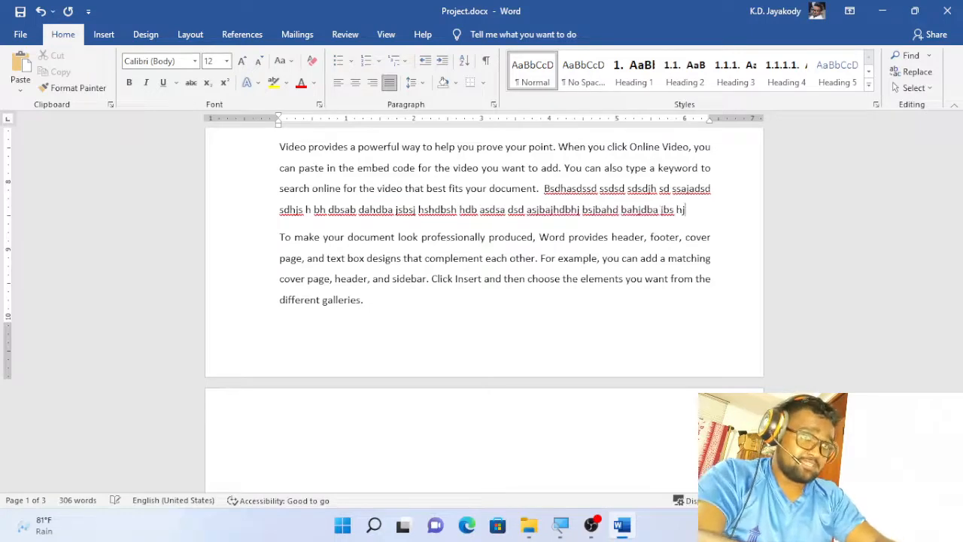
pyautogui.write('sbdshd badh jbdh jsbd hjsabdjasbdhjsabdjabaj')
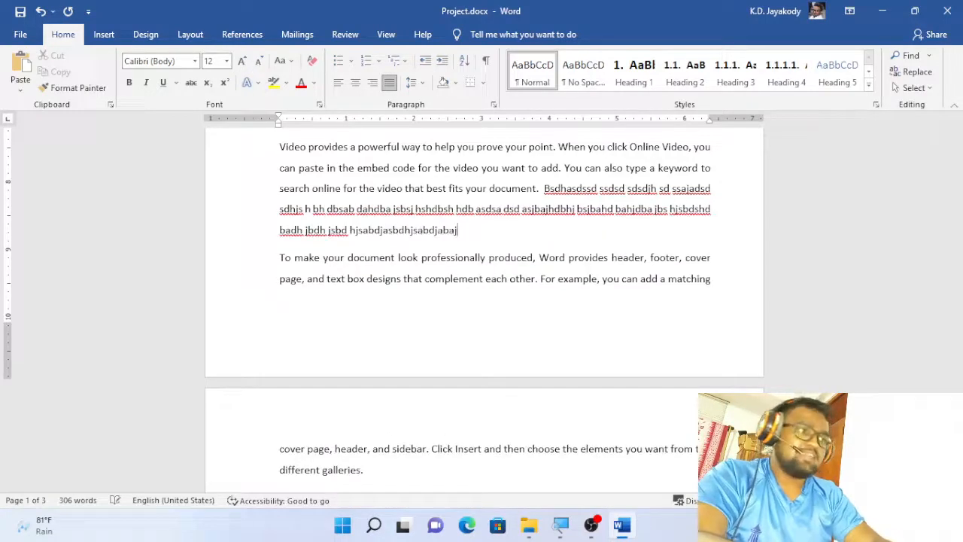
# - Examine the pages after "Sub Topic 02" to check where the overflowing paragraph and the "Hello, I am a tree." line fall
pyautogui.scroll(-2, 513, 248)
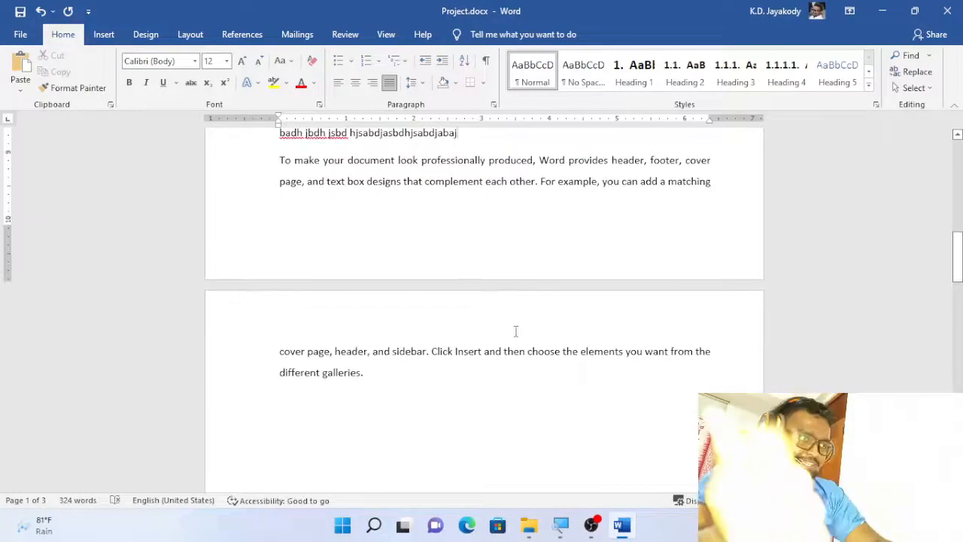
pyautogui.scroll(-15, 532, 348)
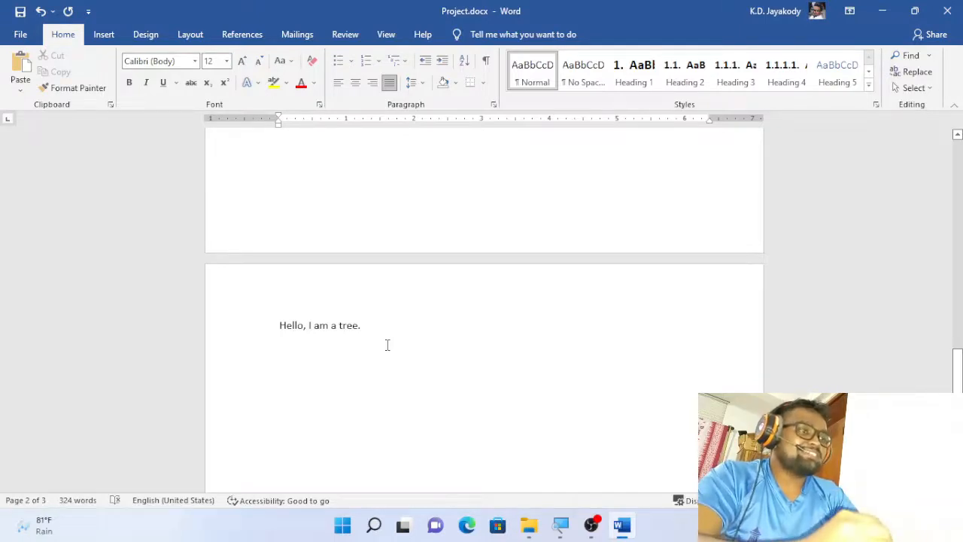
pyautogui.scroll(10, 388, 344)
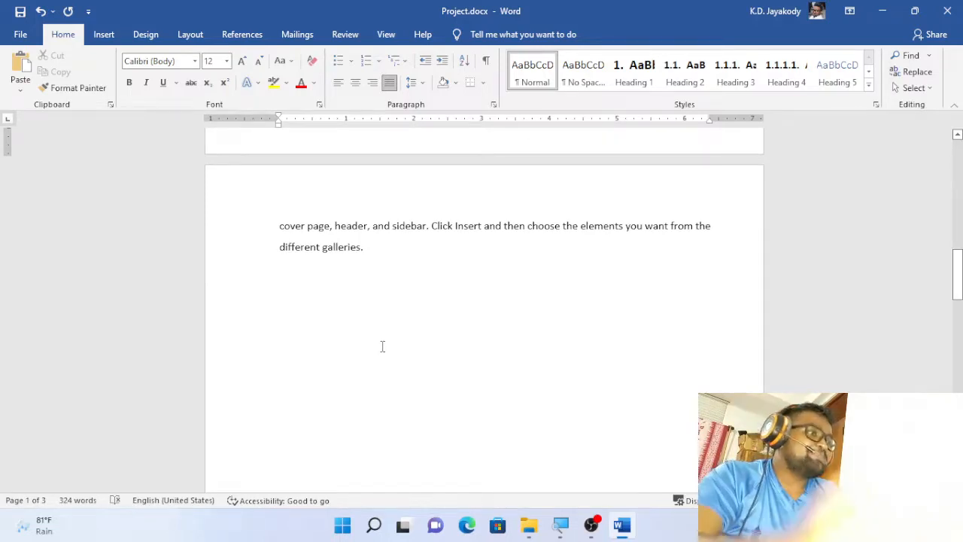
pyautogui.scroll(-5, 383, 346)
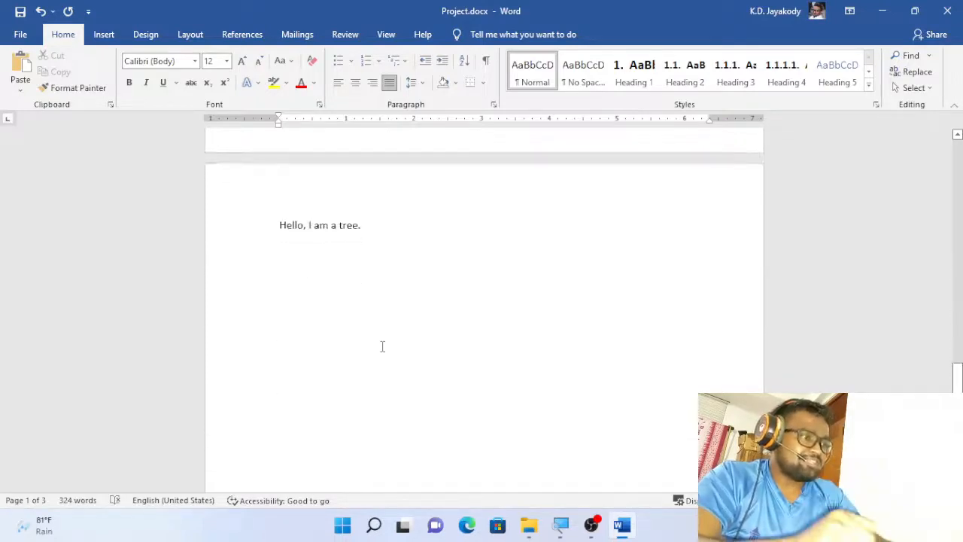
pyautogui.scroll(5, 383, 346)
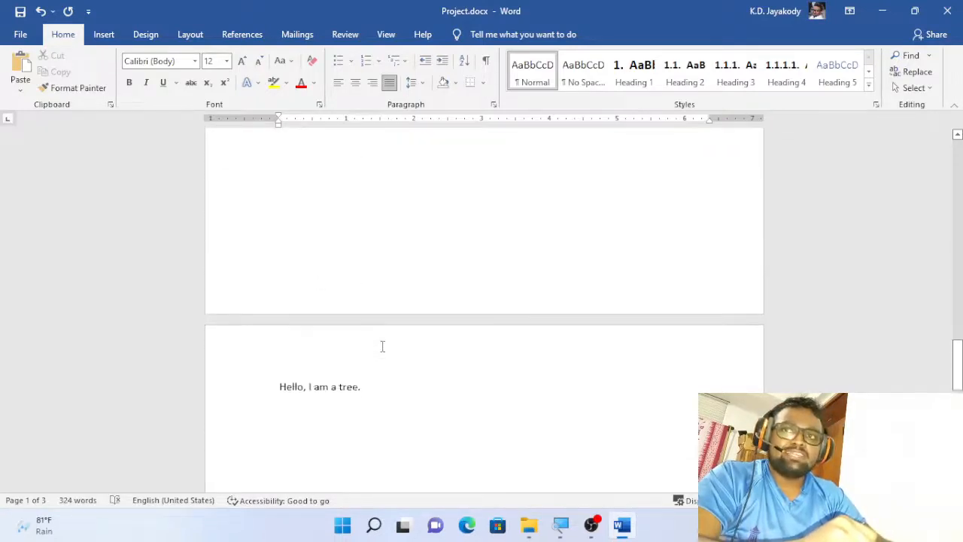
pyautogui.click(386, 380)
pyautogui.scroll(-6, 386, 380)
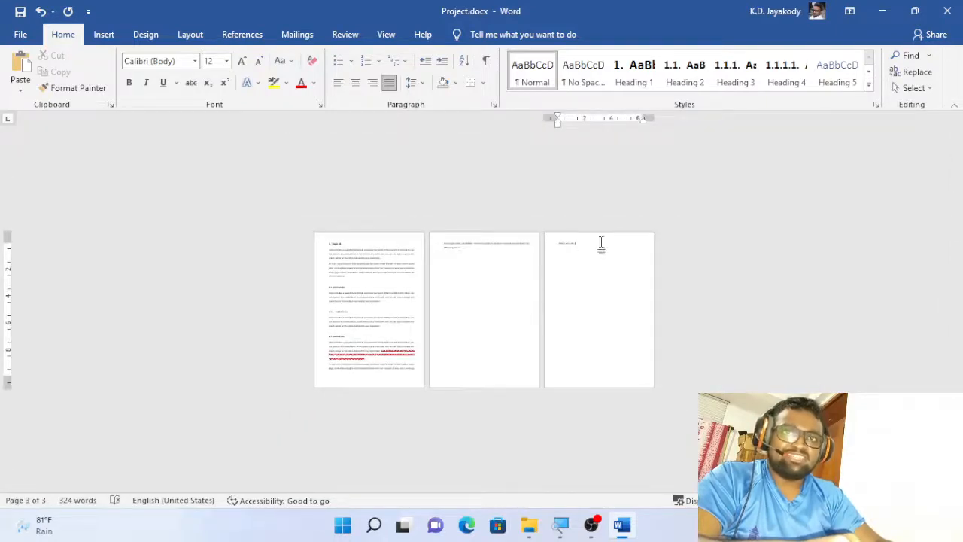
pyautogui.scroll(4, 602, 242)
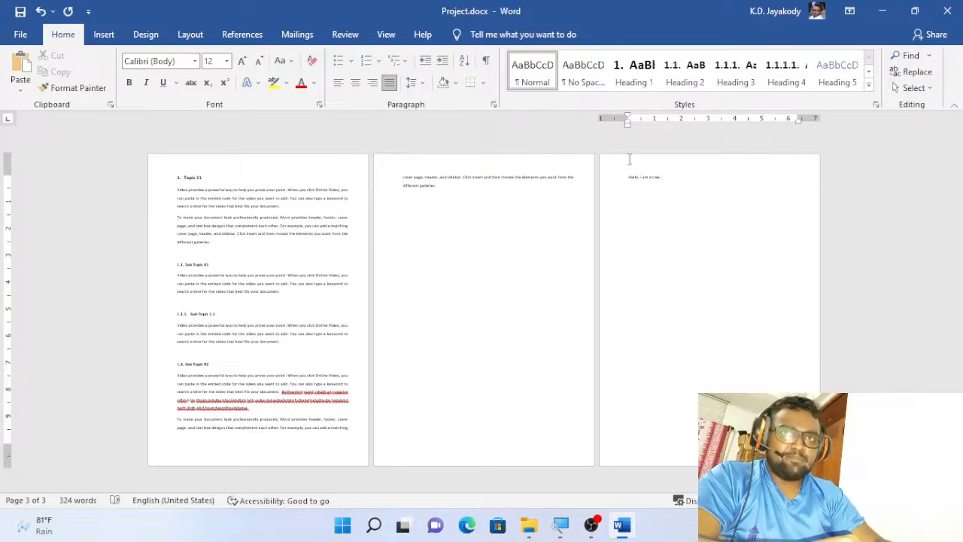
pyautogui.click(537, 215)
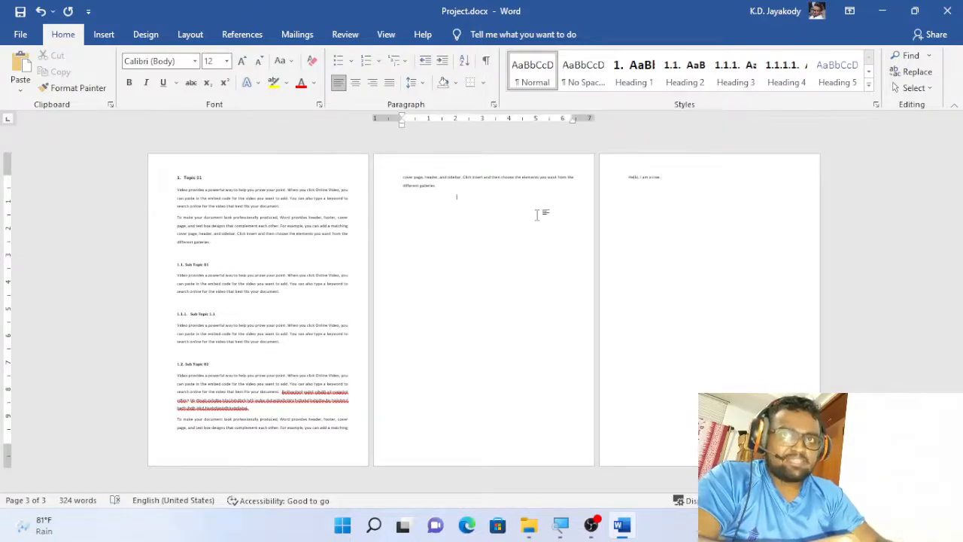
pyautogui.tripleClick(641, 176)
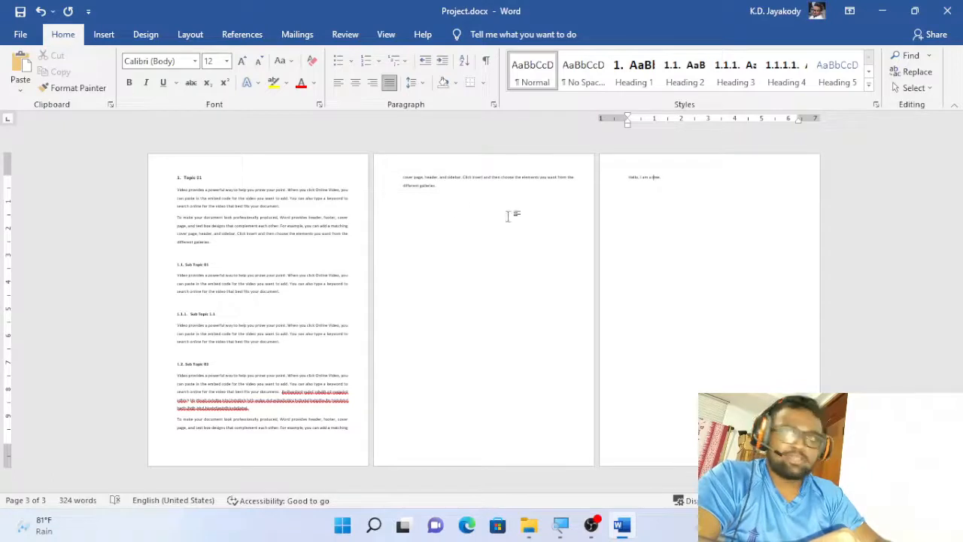
# - Insert two more page breaks after the paragraph ending in "different galleries."
pyautogui.click(454, 186)
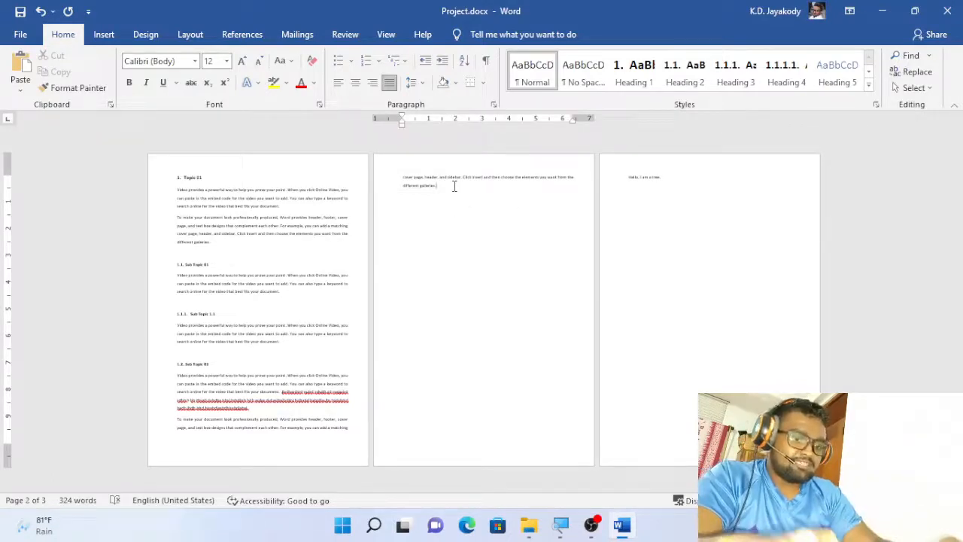
pyautogui.hotkey('ctrl', 'Return')
pyautogui.hotkey('ctrl', 'Return')
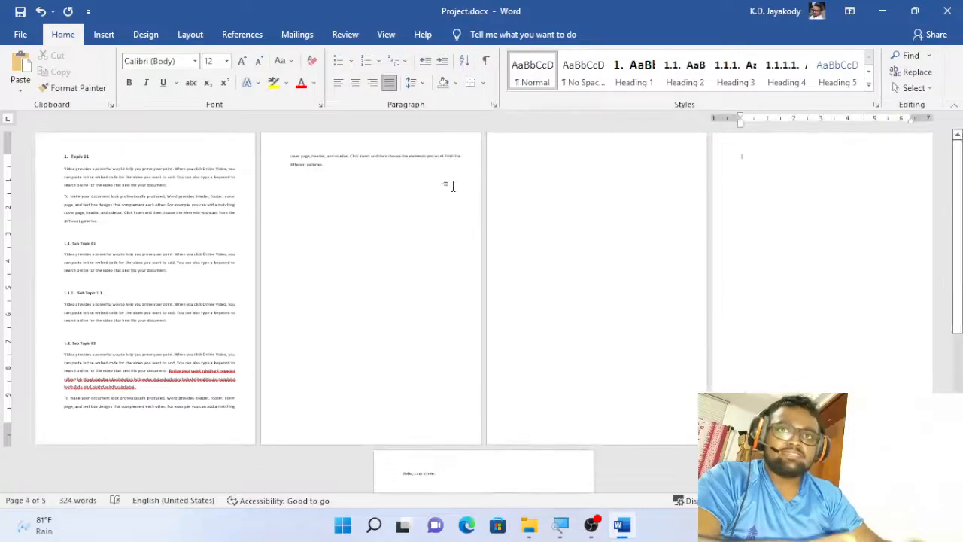
pyautogui.scroll(-2, 553, 309)
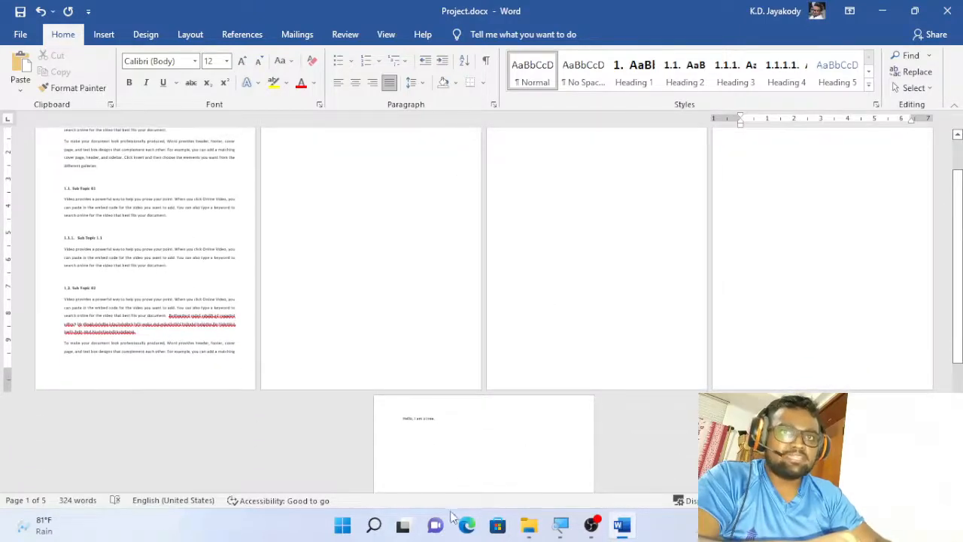
pyautogui.scroll(2, 544, 361)
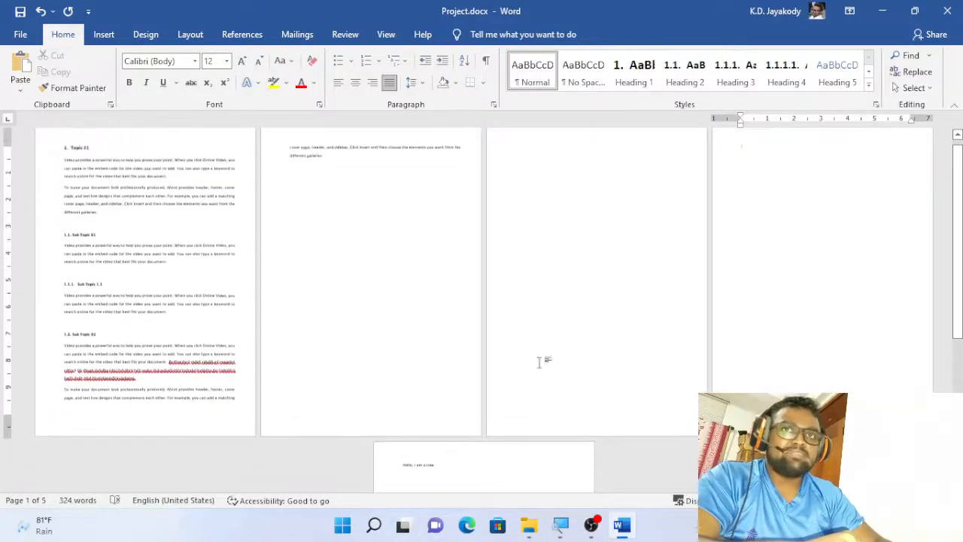
# - Remove the two extra page breaks after the paragraph ending in "different galleries."
pyautogui.click(355, 161)
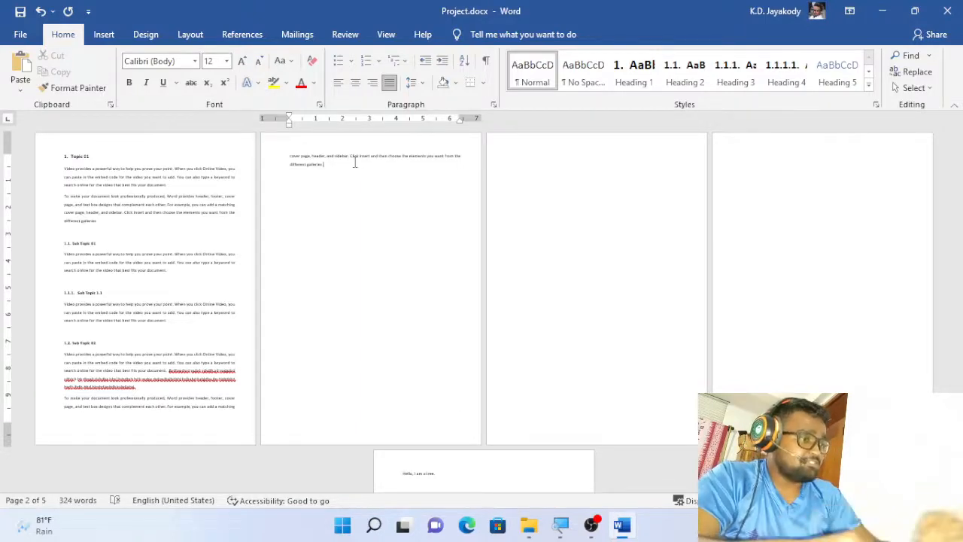
pyautogui.press('Delete')
pyautogui.press('Delete')
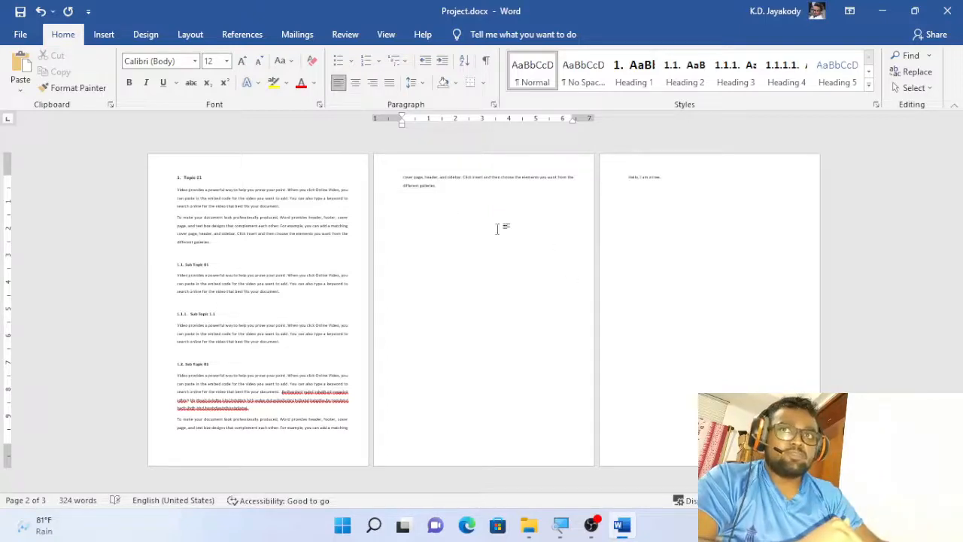
# - Examine the gap between the paragraph ending in "different galleries." and the page containing "Hello, I am a tree."
pyautogui.click(467, 181)
pyautogui.scroll(3, 466, 182)
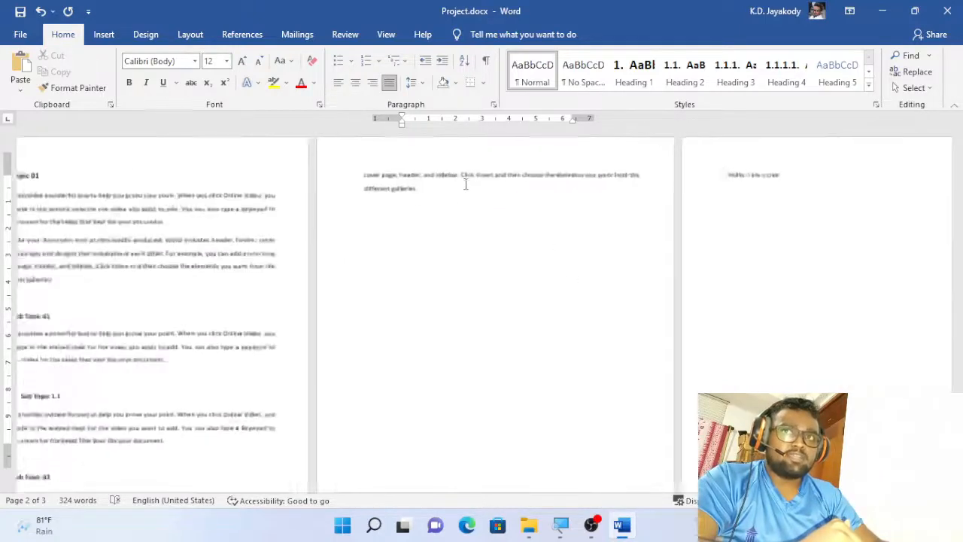
pyautogui.click(663, 180)
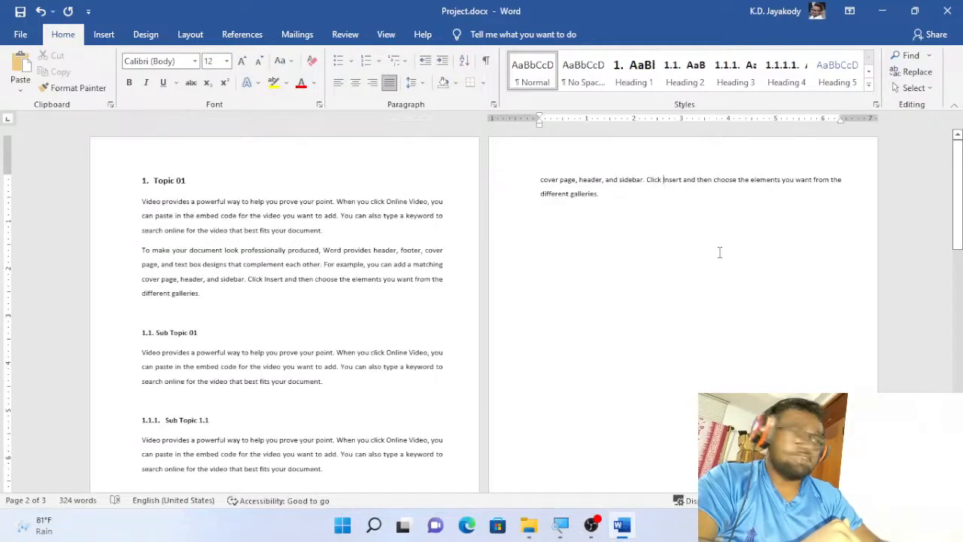
pyautogui.scroll(-10, 719, 253)
pyautogui.scroll(8, 719, 253)
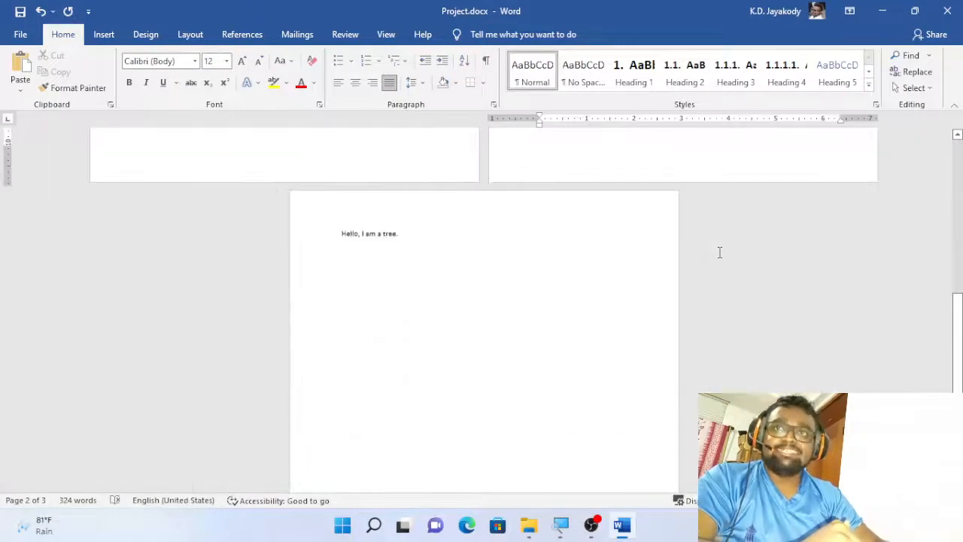
pyautogui.scroll(3, 719, 253)
pyautogui.click(634, 242)
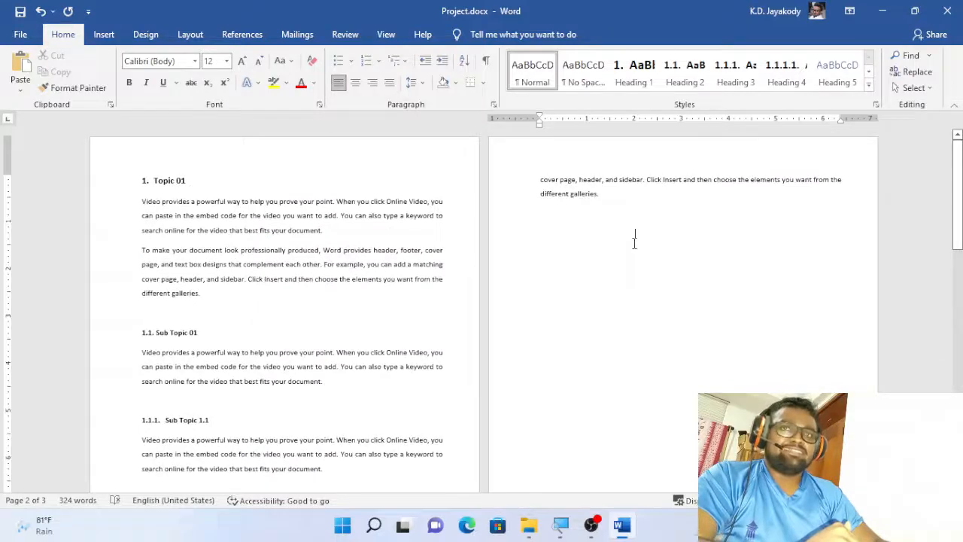
pyautogui.click(639, 196)
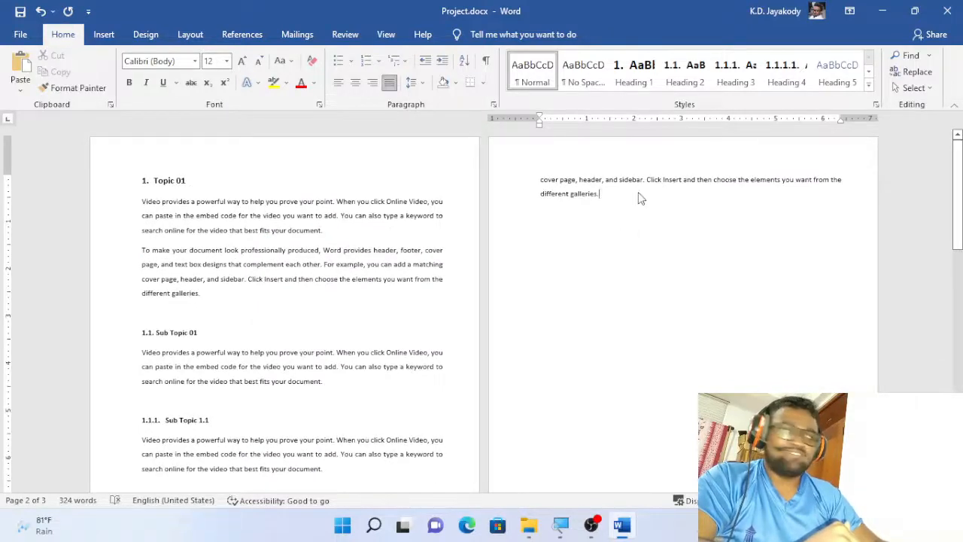
pyautogui.click(624, 230)
pyautogui.scroll(-2, 622, 231)
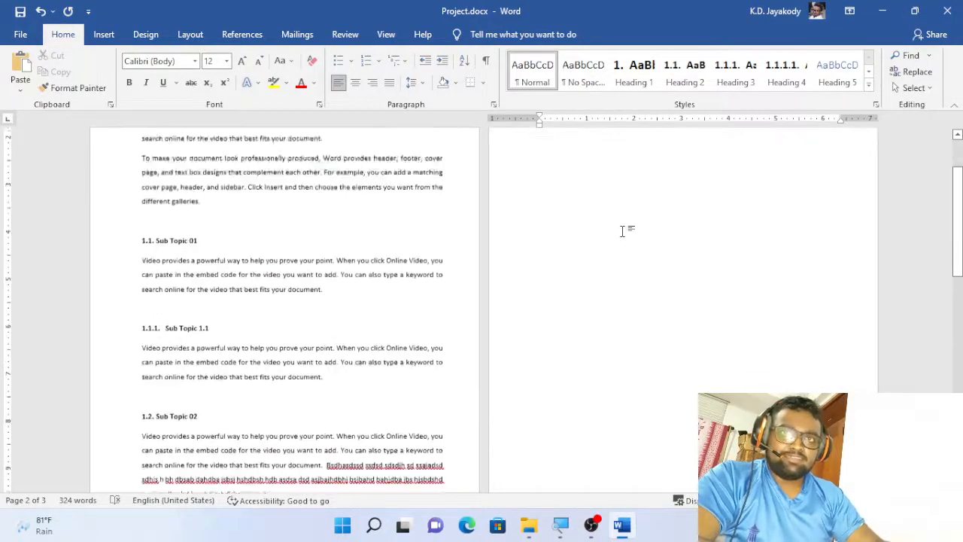
pyautogui.scroll(-7, 622, 231)
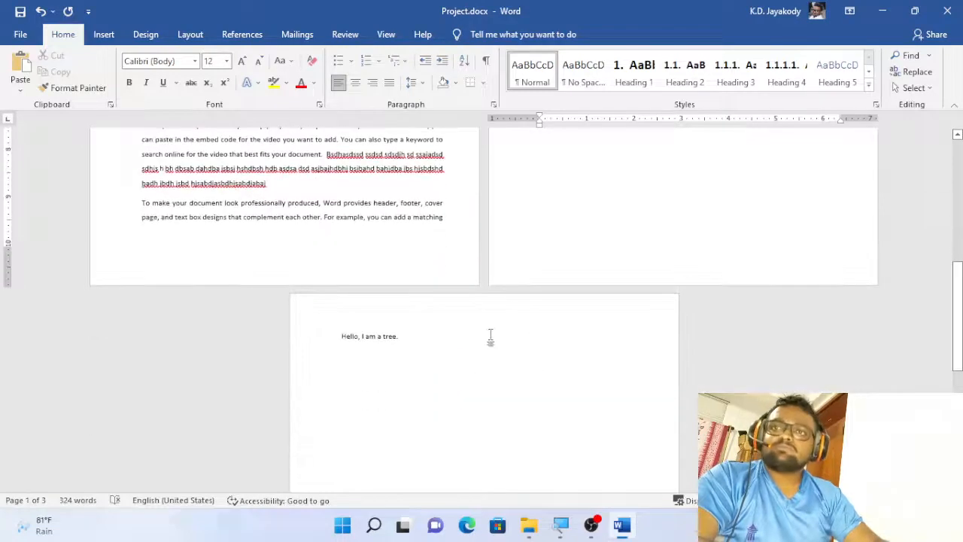
pyautogui.click(490, 336)
pyautogui.click(339, 338)
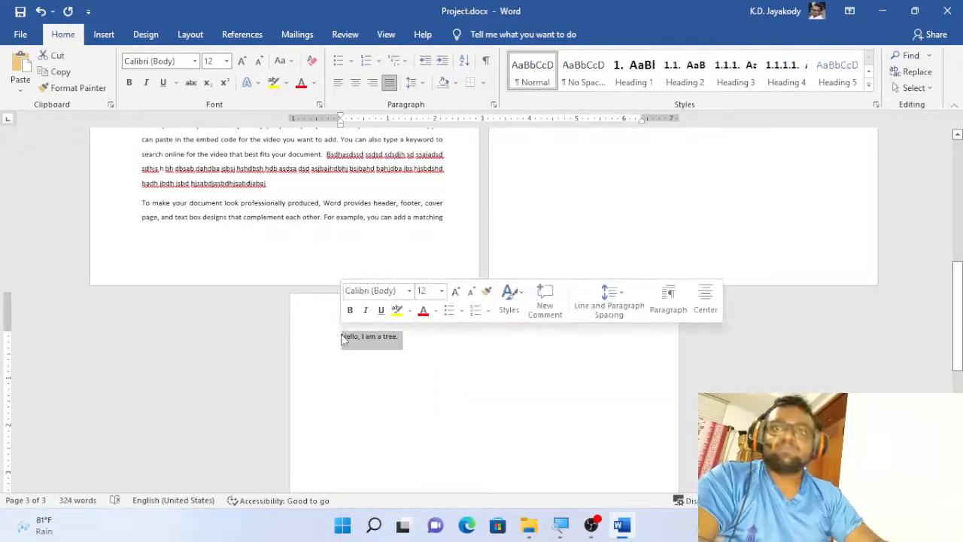
pyautogui.scroll(-6, 518, 329)
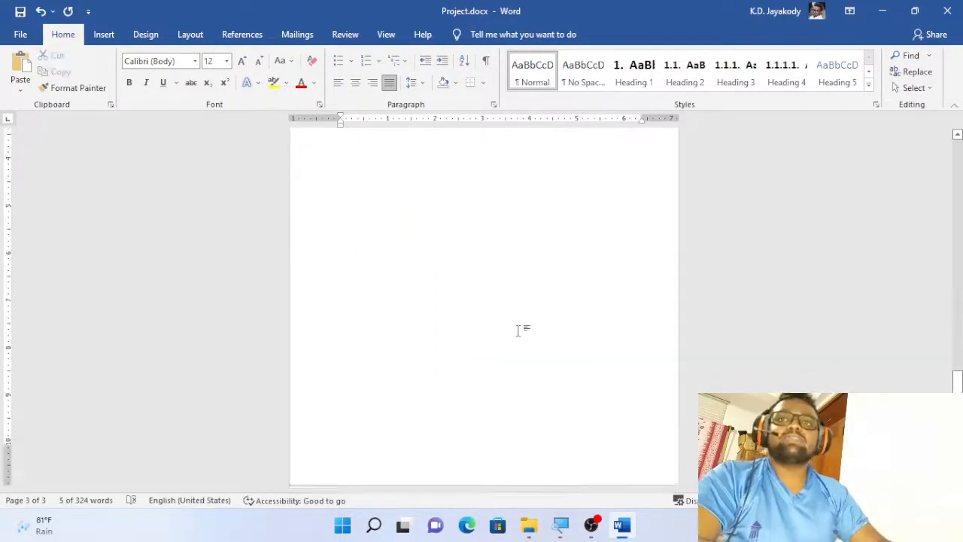
pyautogui.click(519, 330)
pyautogui.scroll(17, 515, 337)
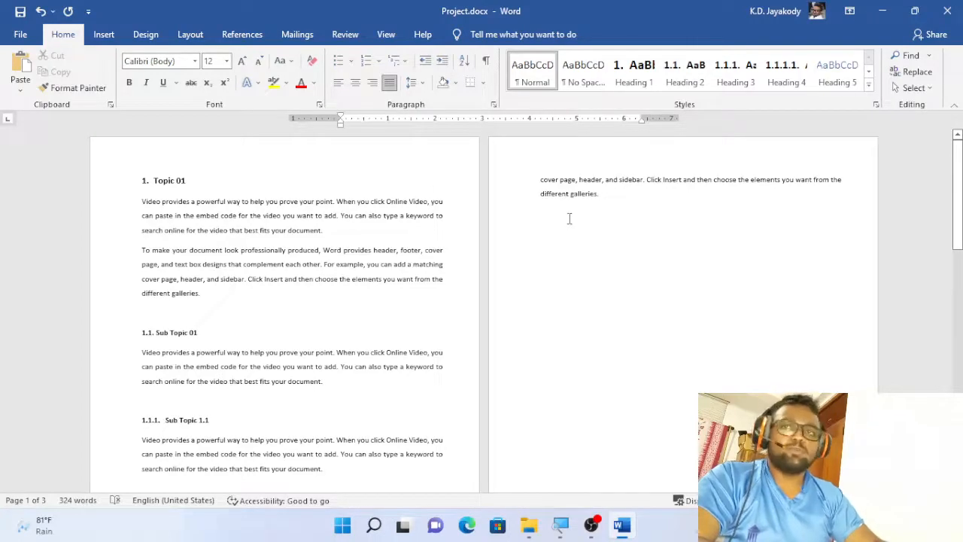
pyautogui.scroll(-2, 655, 246)
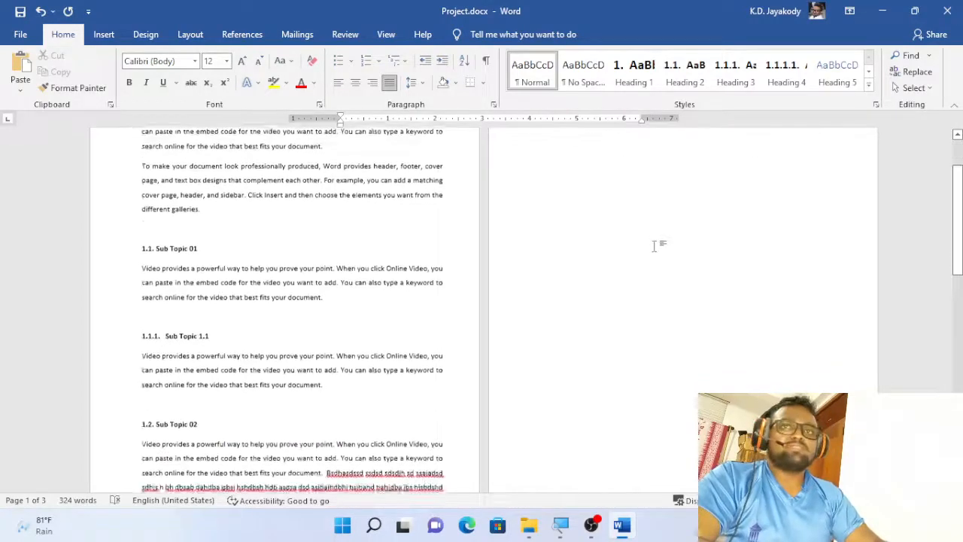
pyautogui.scroll(1, 655, 246)
pyautogui.scroll(-6, 655, 246)
pyautogui.click(655, 247)
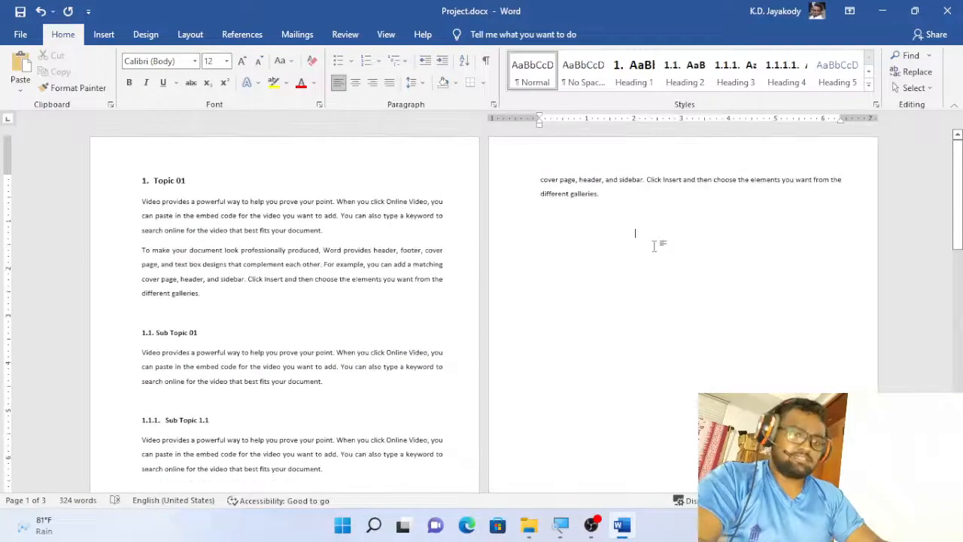
# - Delete the "Hello, I am a tree." line together with the page break before it
pyautogui.scroll(-7, 619, 248)
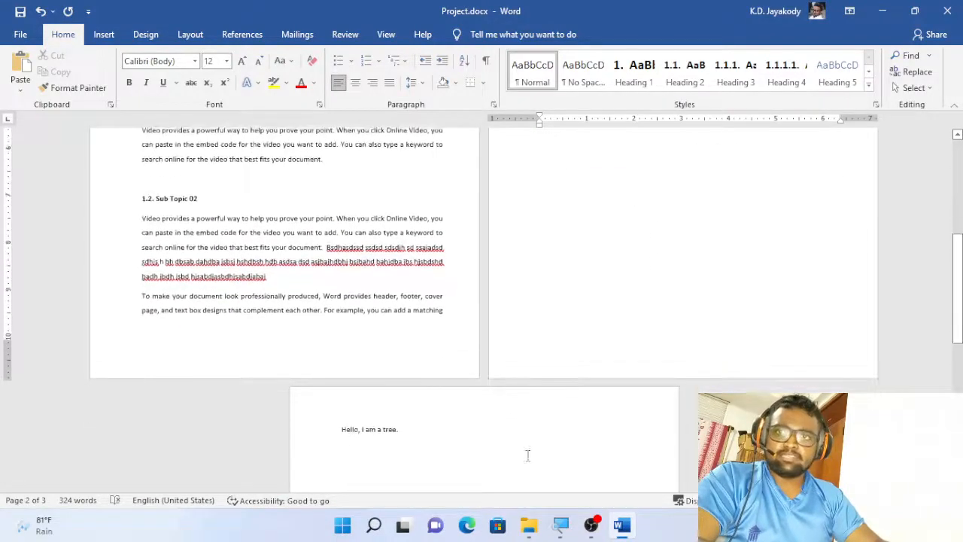
pyautogui.moveTo(528, 455); pyautogui.dragTo(566, 231)
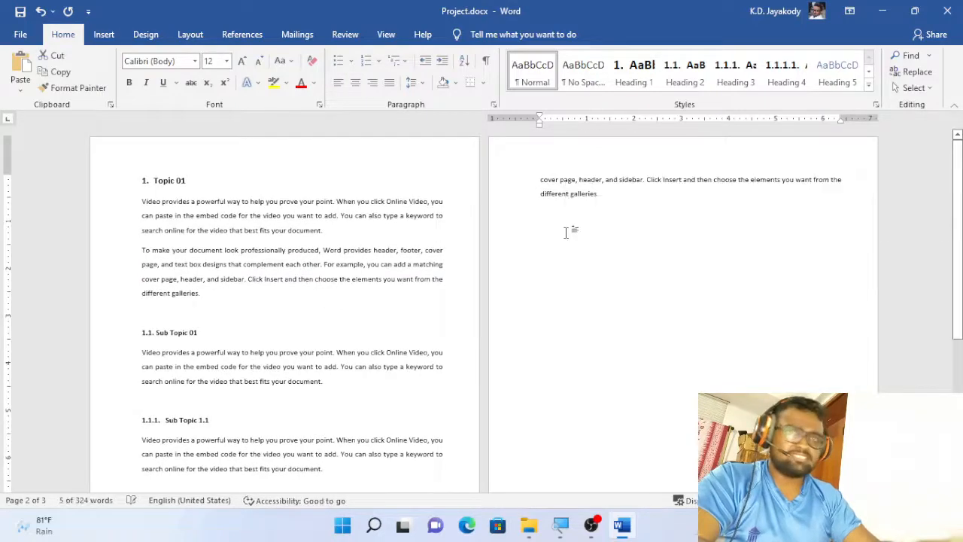
pyautogui.press('Delete')
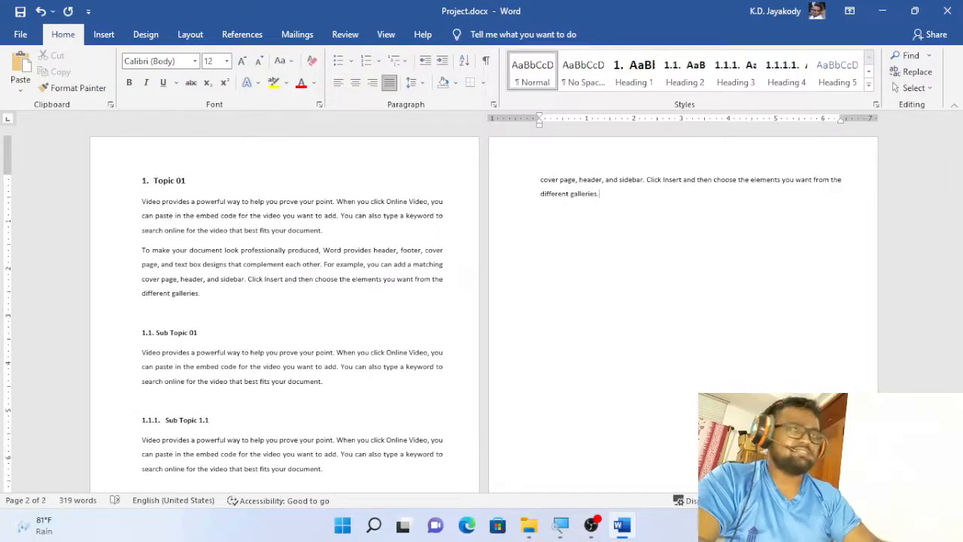
# - Review the document's page layout from the "Topic 01" heading to the end of the last paragraph
pyautogui.scroll(-1, 709, 316)
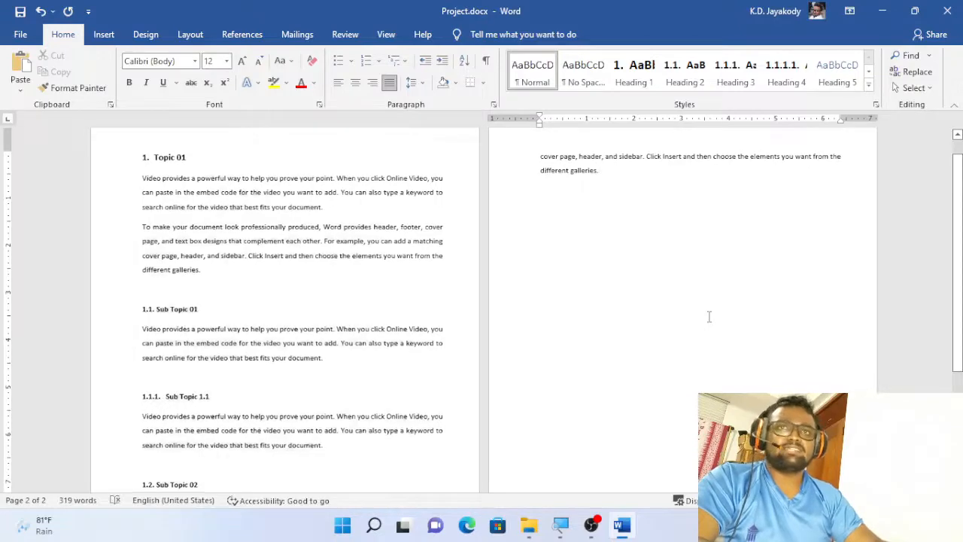
pyautogui.scroll(-7, 709, 316)
pyautogui.scroll(1, 709, 316)
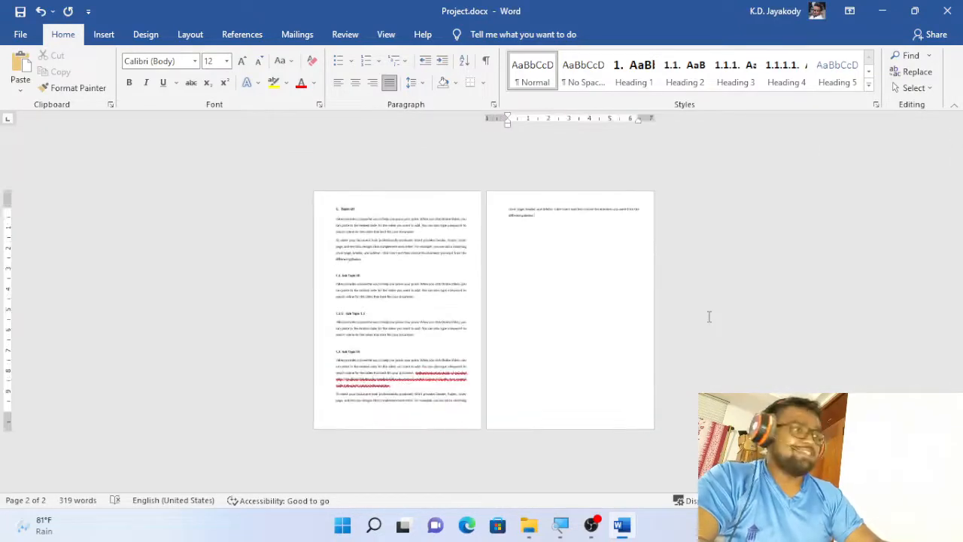
pyautogui.scroll(4, 709, 316)
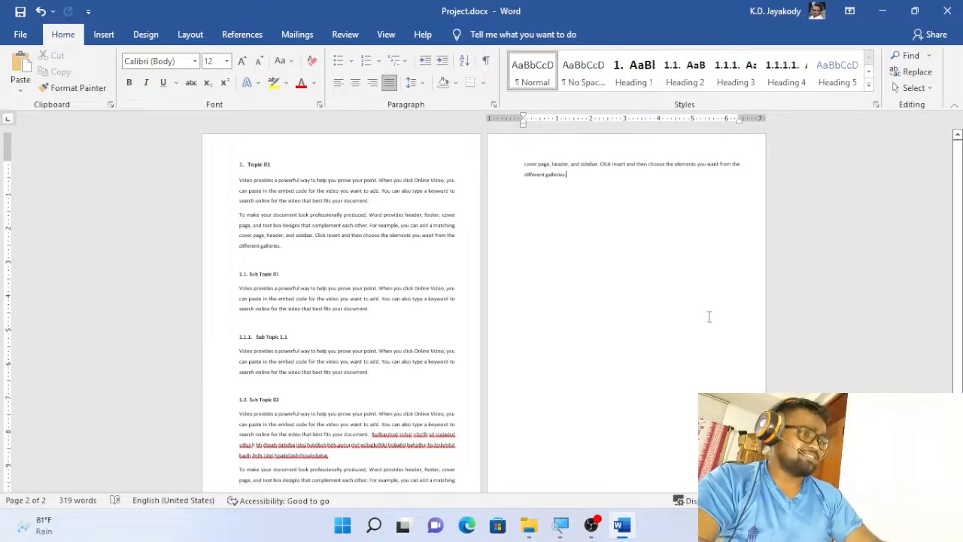
pyautogui.scroll(2, 709, 316)
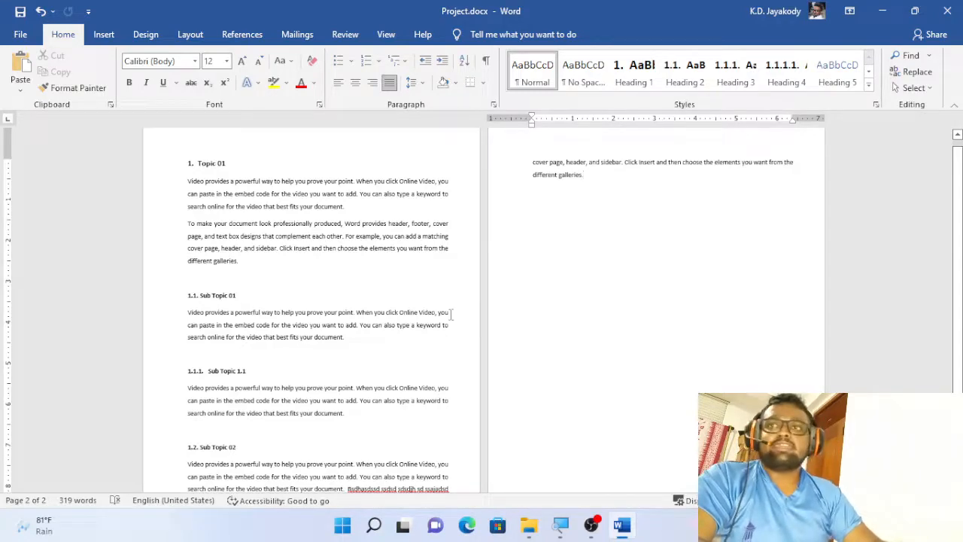
pyautogui.scroll(-1, 451, 314)
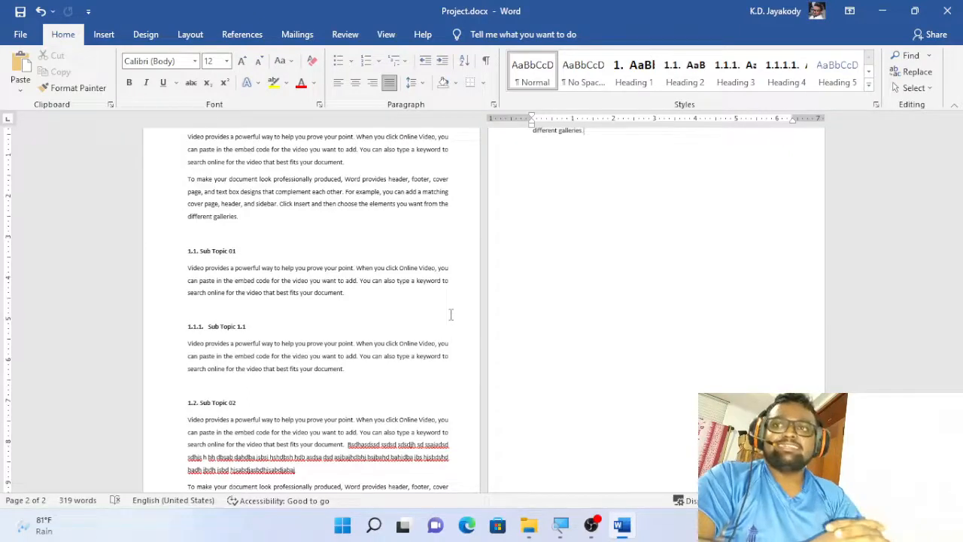
pyautogui.scroll(2, 451, 314)
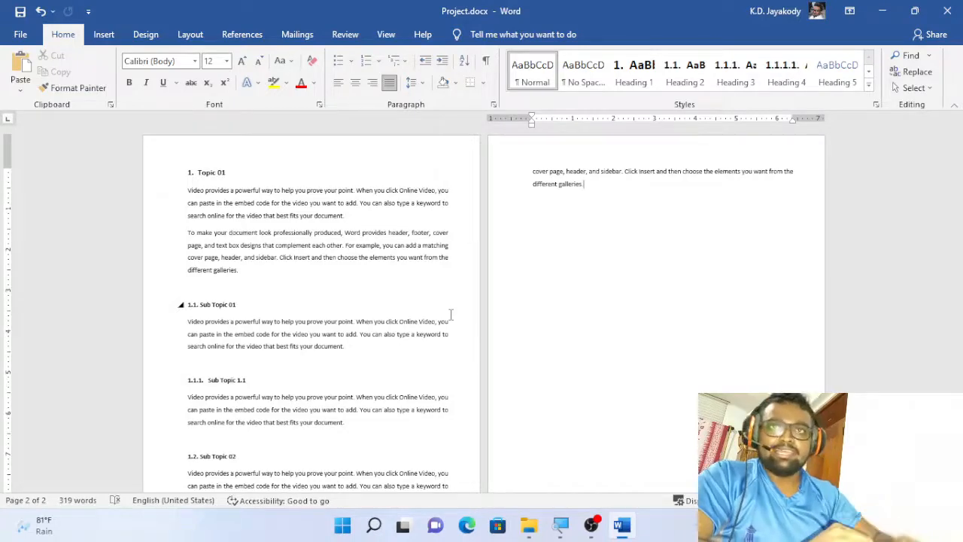
pyautogui.scroll(-3, 598, 311)
pyautogui.scroll(3, 599, 311)
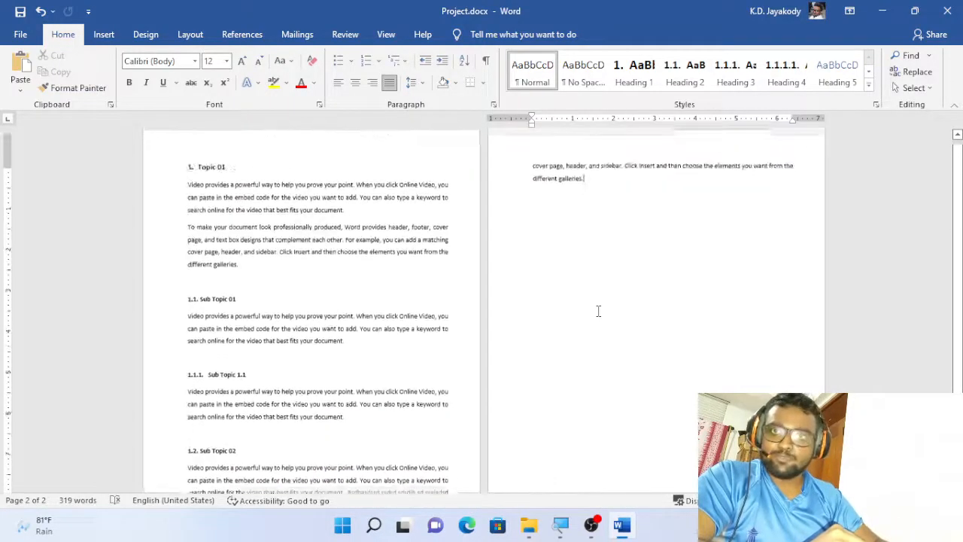
pyautogui.scroll(-3, 577, 189)
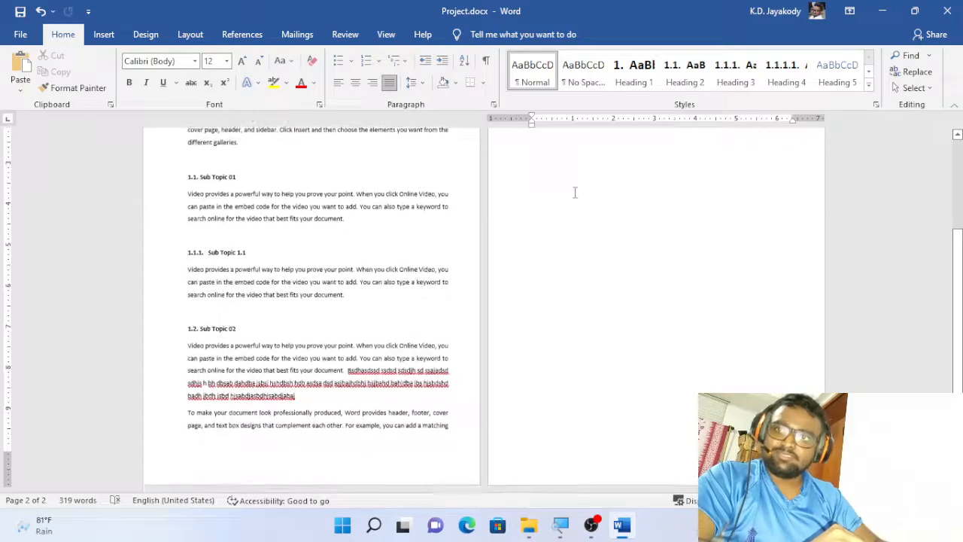
pyautogui.click(574, 192)
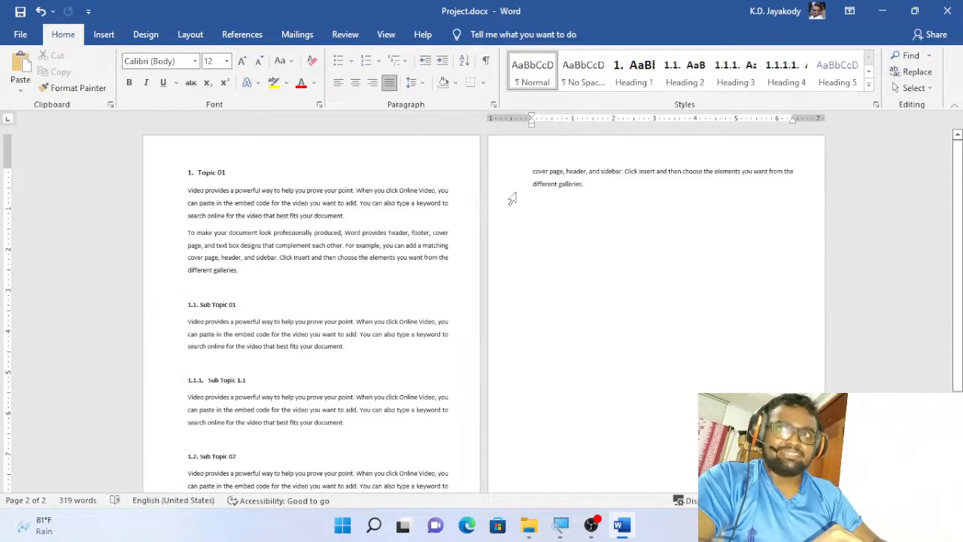
# - Place the insertion point directly before the text of the "Topic 01" heading
pyautogui.click(197, 171)
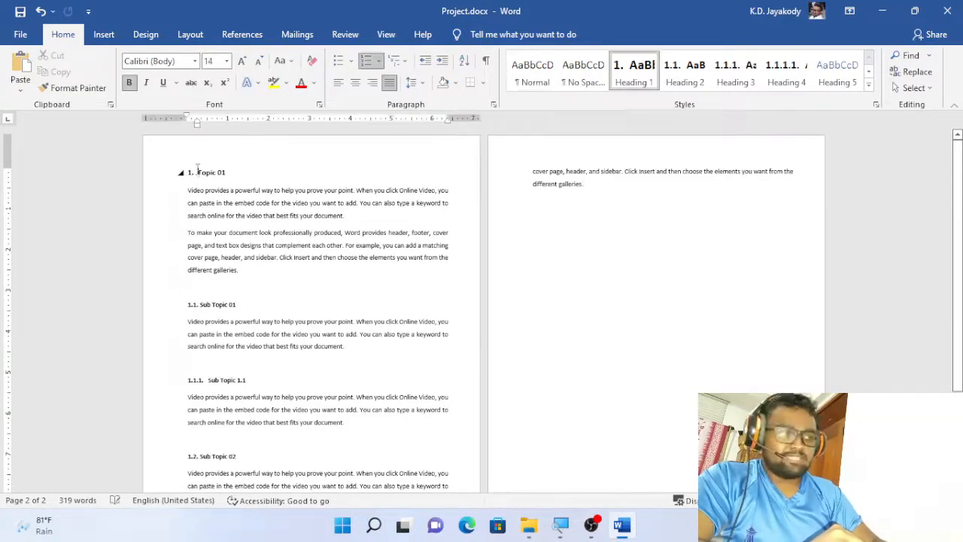